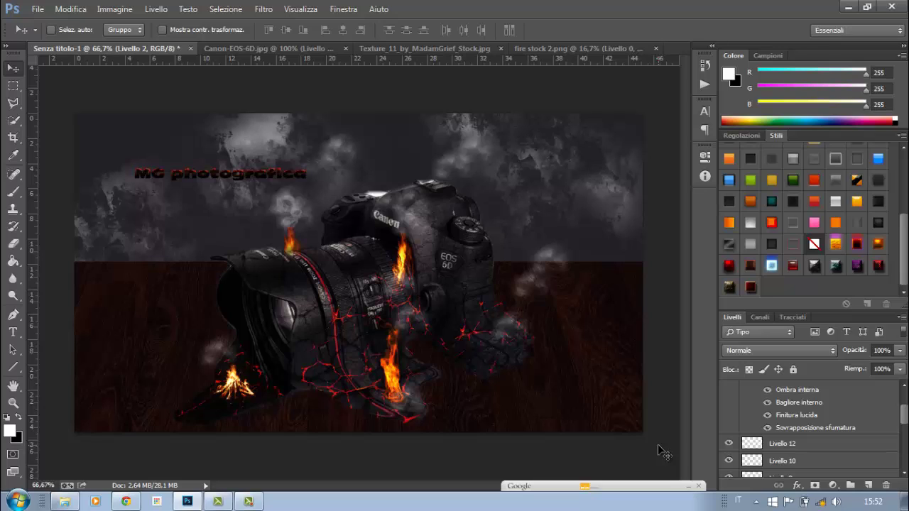
Delete the Livello 5 and Livello 4 effect layers, keeping only Livello 2 and Livello 1, and bring up Canon-EOS-6D.jpg.
scroll(835, 405, "up", 1)
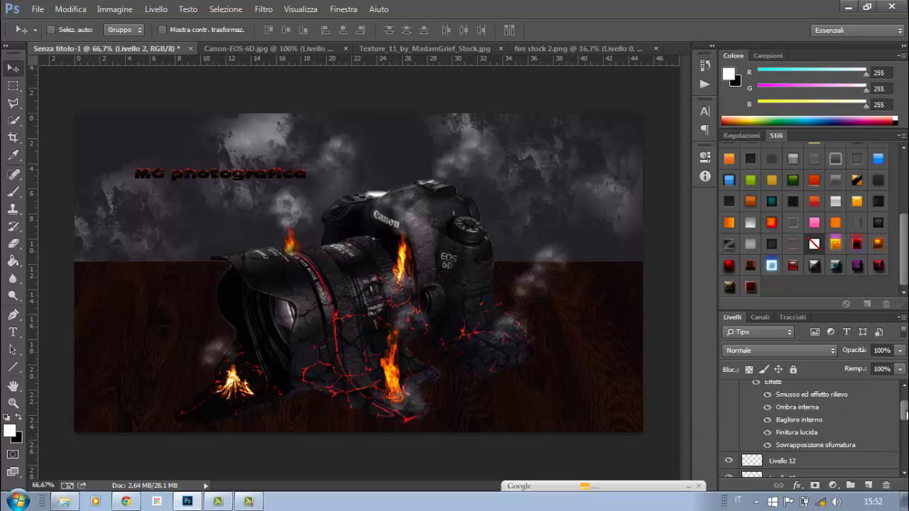
scroll(906, 415, "up", 2)
scroll(906, 415, "up", 1)
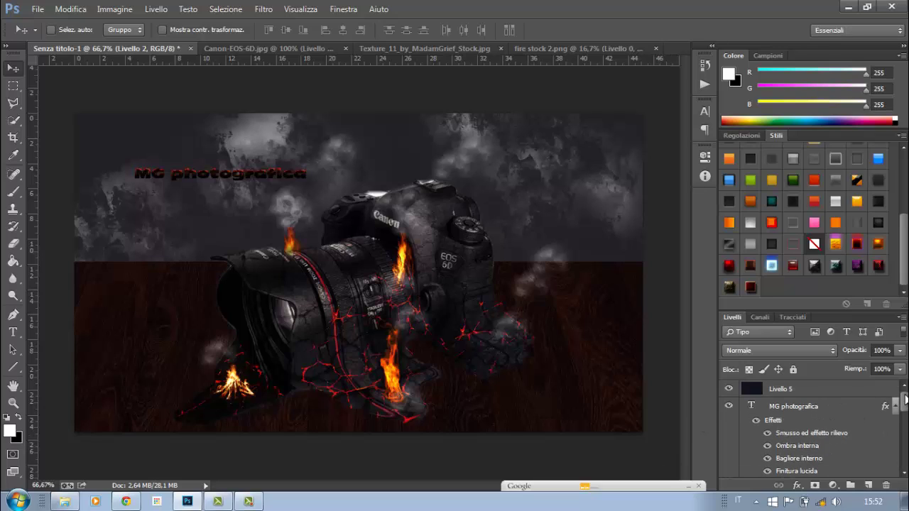
left_click(841, 392)
left_click_drag(906, 411, 906, 470)
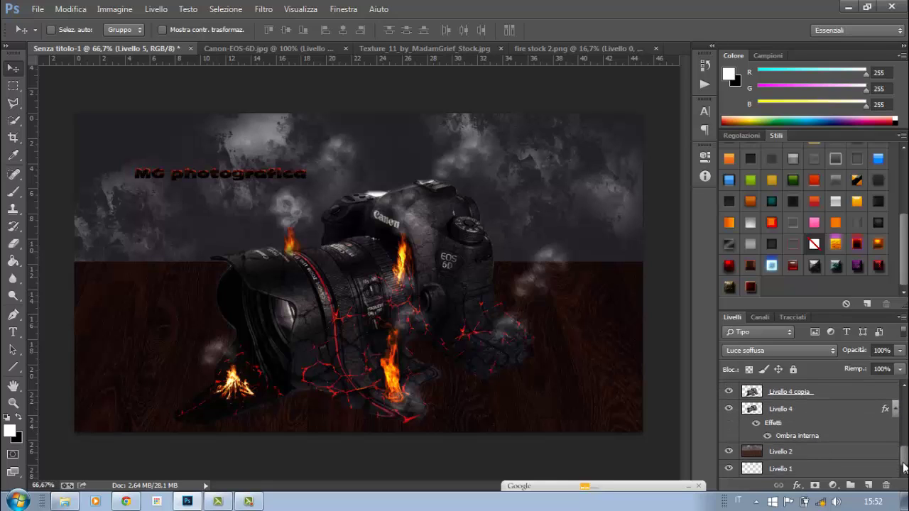
left_click(835, 423, "shift")
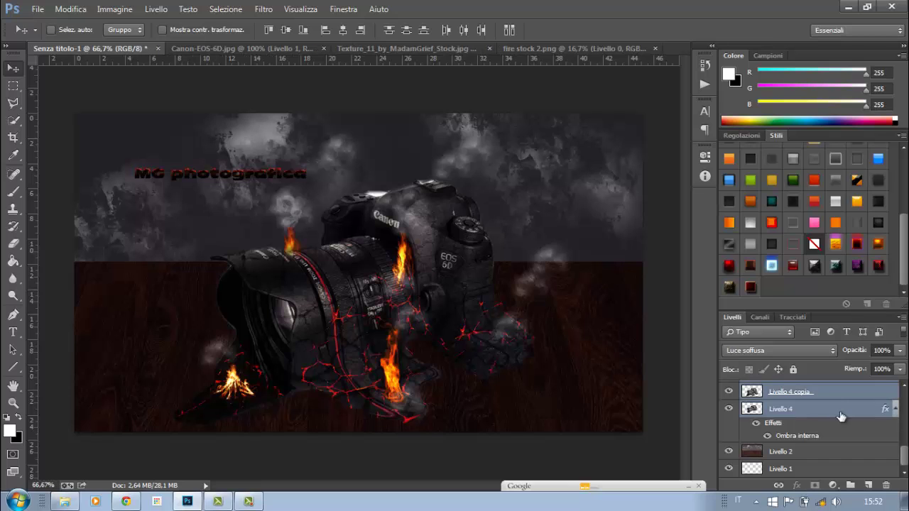
left_click_drag(835, 423, 885, 485)
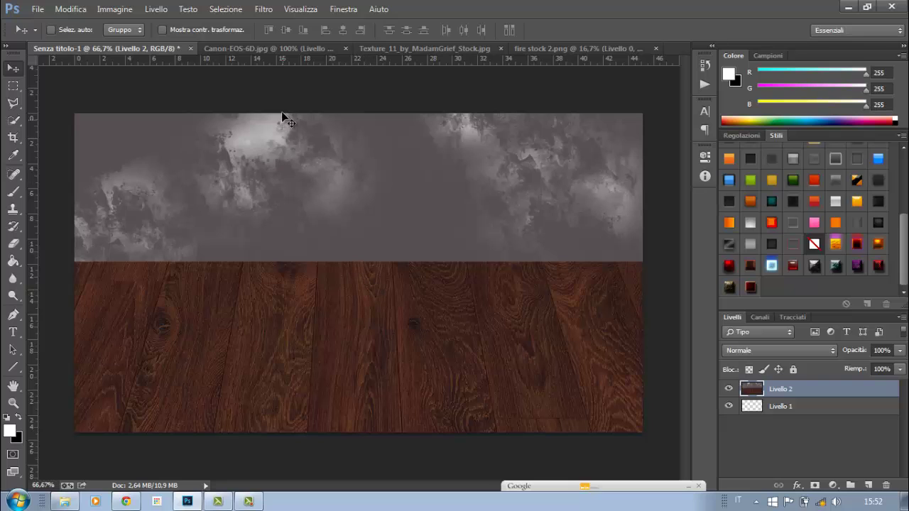
left_click(282, 50)
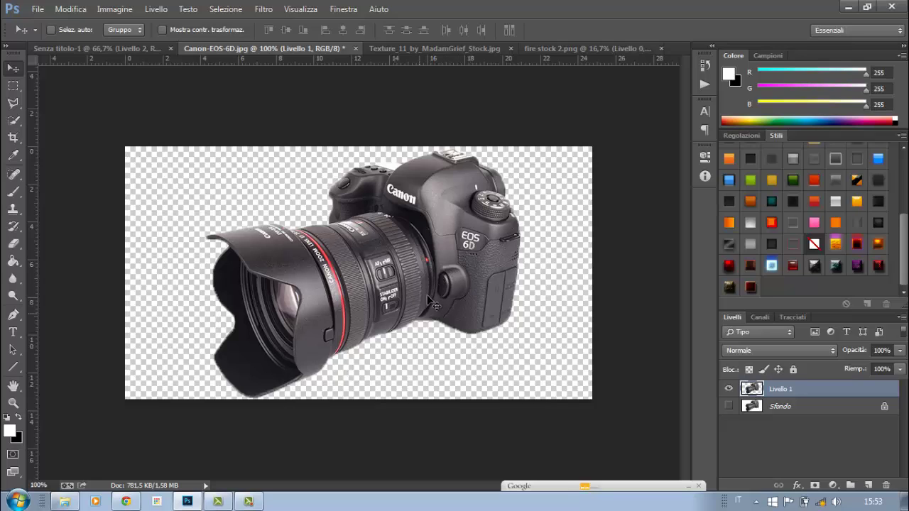
On the Sfondo layer, quick-select the camera's lens hood, lens and body.
left_click(727, 408)
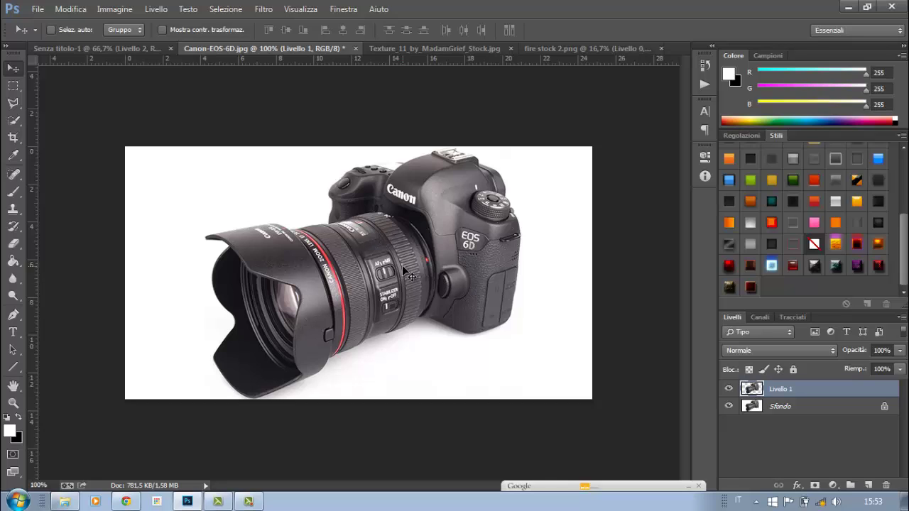
left_click(781, 410)
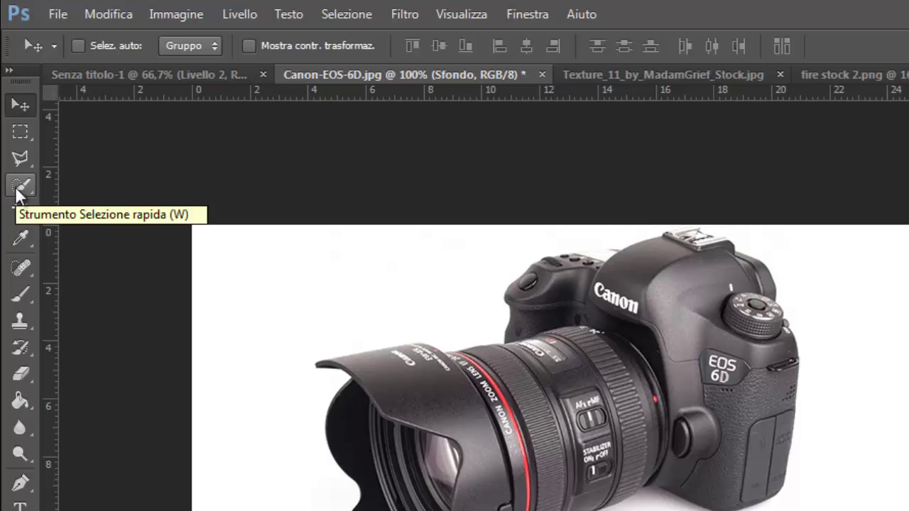
left_click(17, 189)
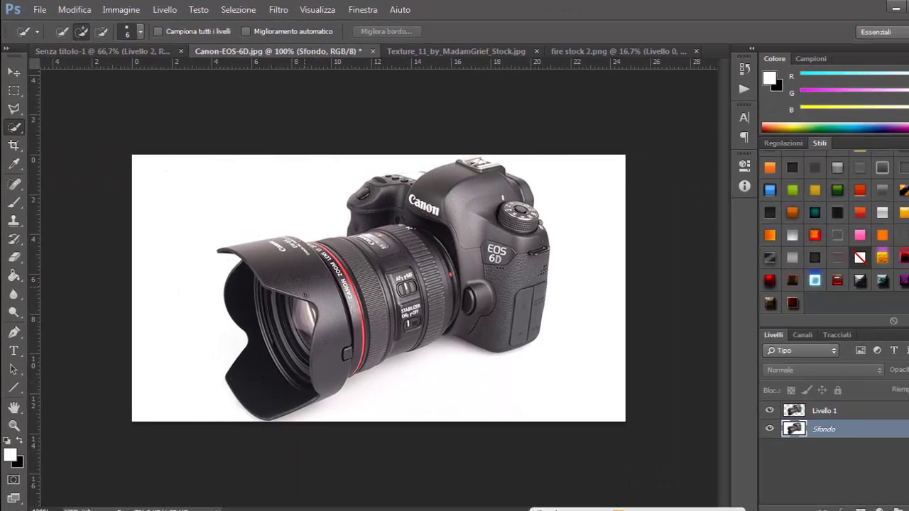
mouse_move(274, 375)
left_mouse_down()
mouse_move(472, 295)
mouse_move(424, 204)
left_mouse_up()
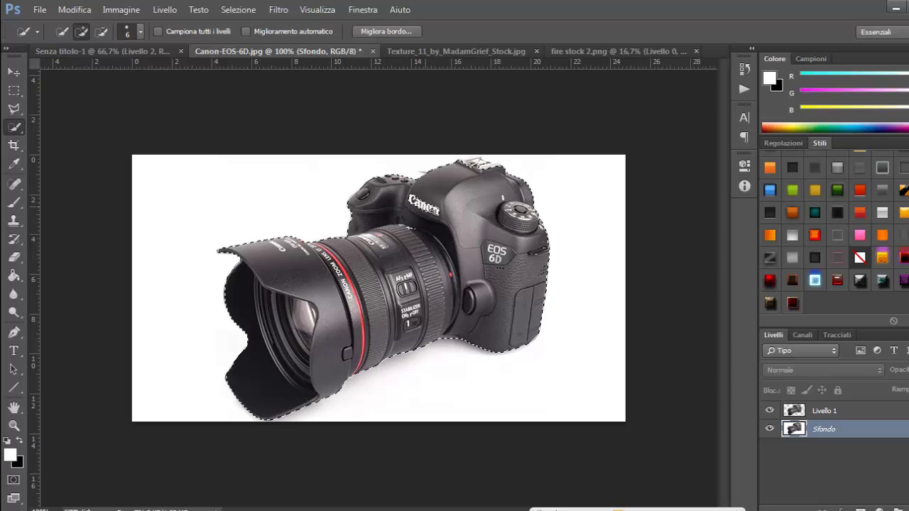
left_click_drag(431, 212, 408, 201)
Copy the selected camera onto its own layer and hide the white Sfondo background.
key("ctrl+d")
key("alt+bracketright")
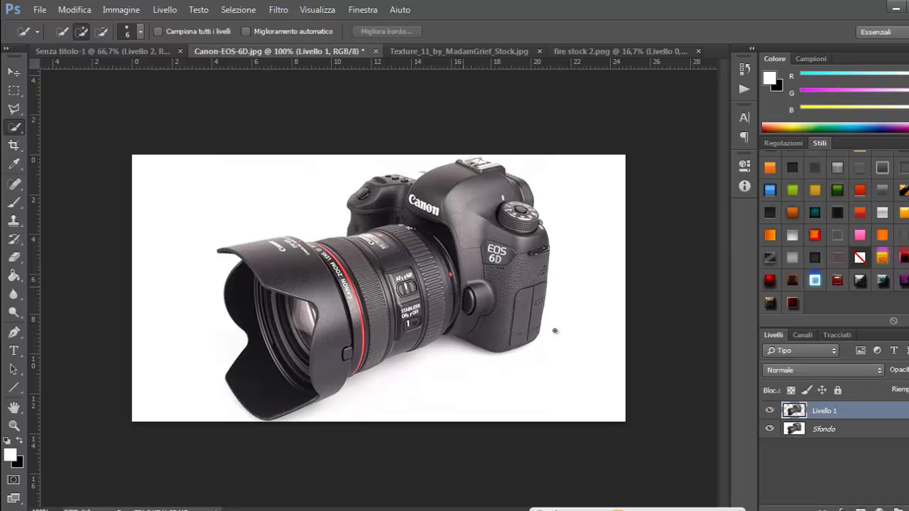
left_click(770, 429)
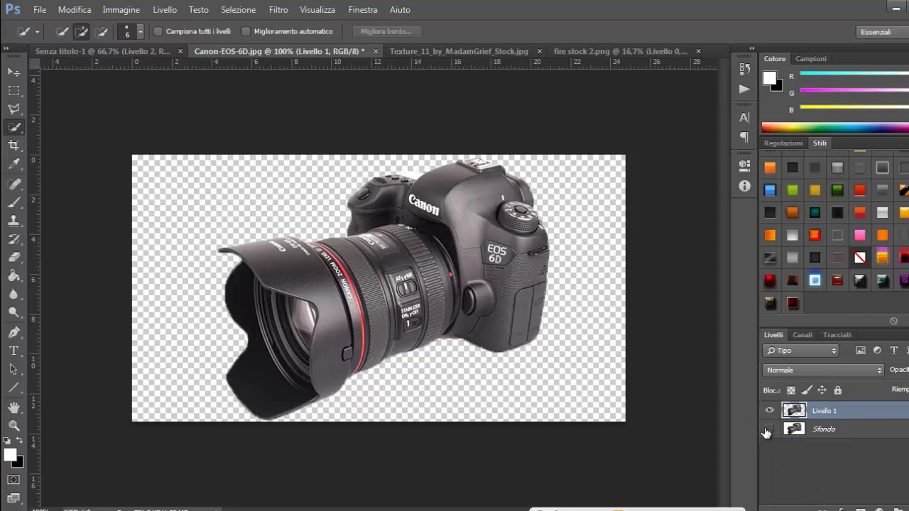
left_click(770, 429)
left_click(770, 429)
left_click(14, 72)
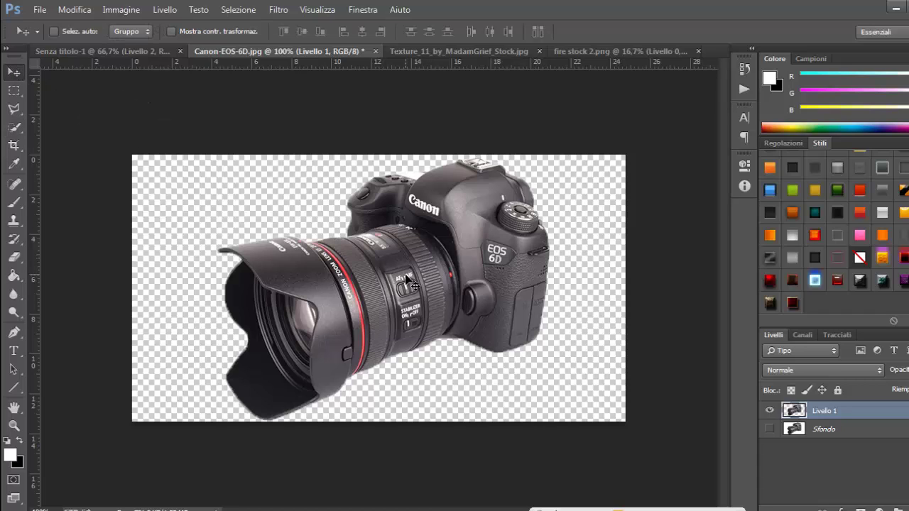
Bring the camera cutout into Senza titolo-1 as Livello 3, scaled to about 137% on the floor.
mouse_move(406, 279)
left_mouse_down()
mouse_move(129, 54)
mouse_move(178, 118)
left_mouse_up()
left_click_drag(400, 285, 401, 288)
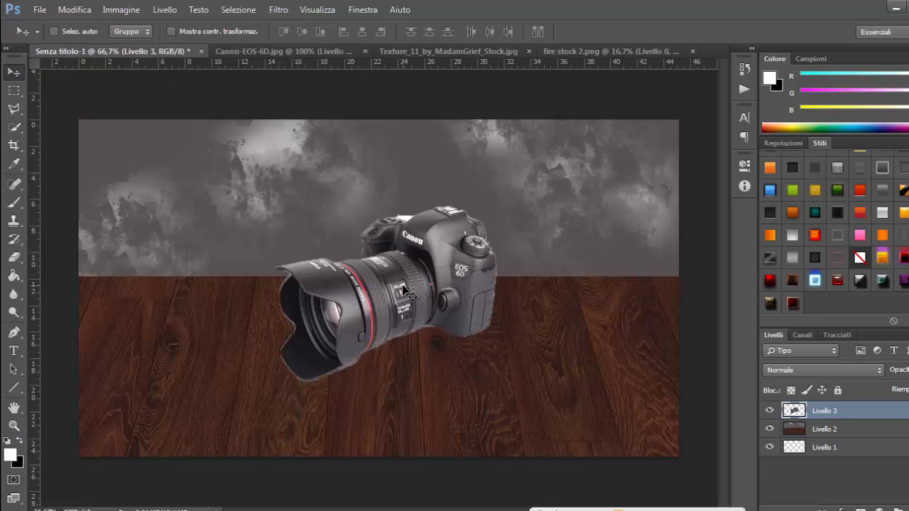
key("ctrl+t")
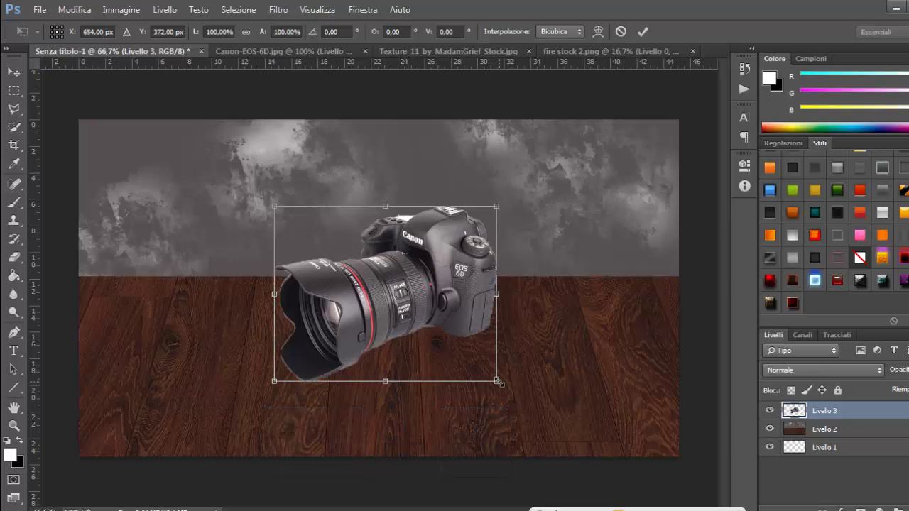
left_click_drag(498, 382, 545, 419)
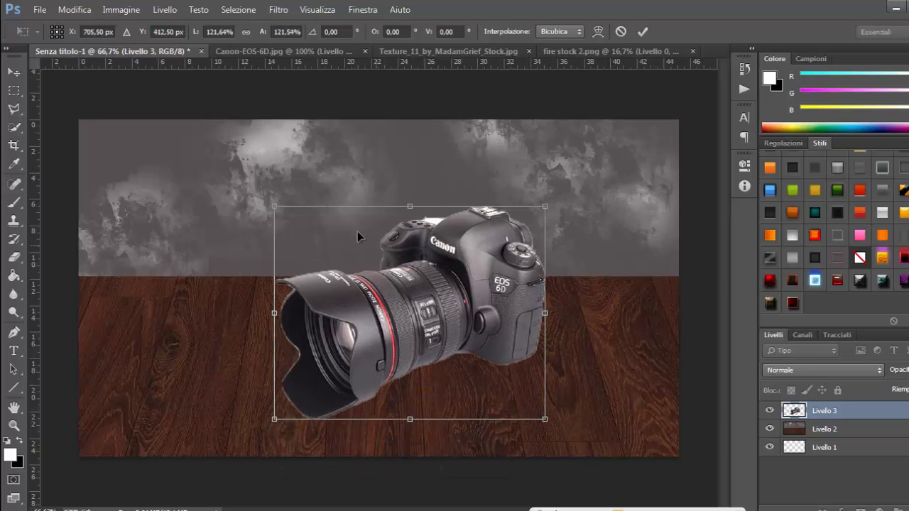
left_click_drag(274, 205, 249, 193)
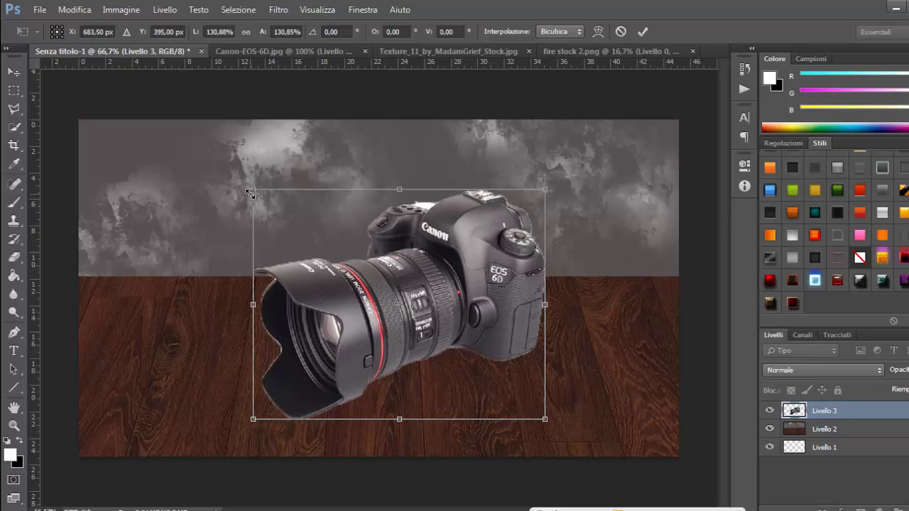
left_click_drag(462, 239, 437, 239)
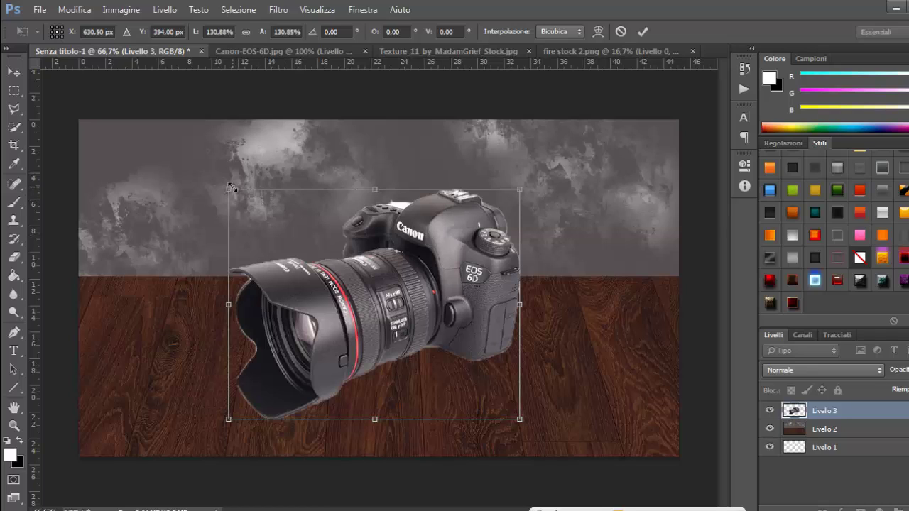
left_click_drag(232, 187, 214, 179)
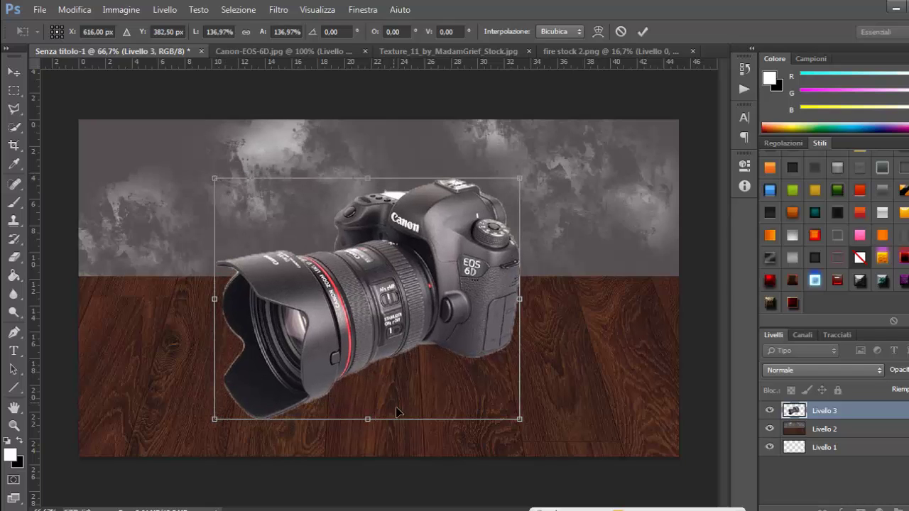
key("Return")
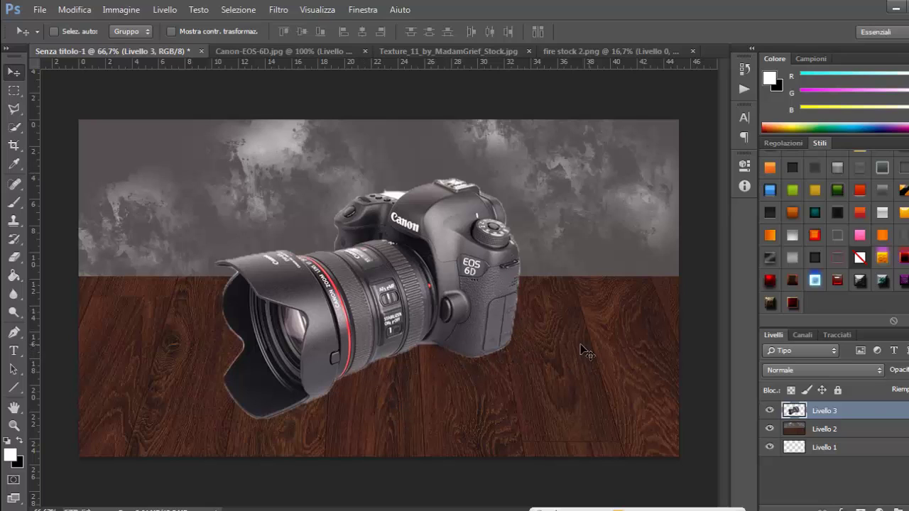
Give Livello 3 an Ombra interna inner shadow of size 8 px, then duplicate the layer.
double_click(865, 417)
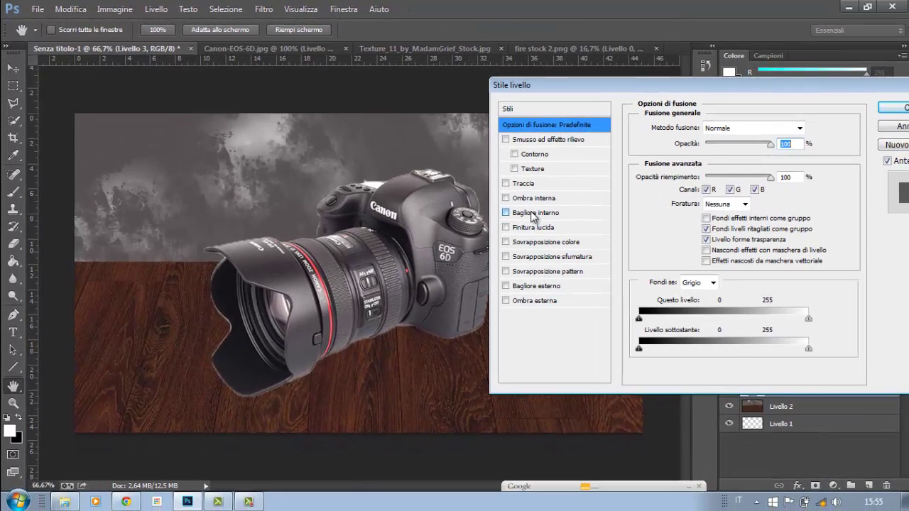
left_click(531, 213)
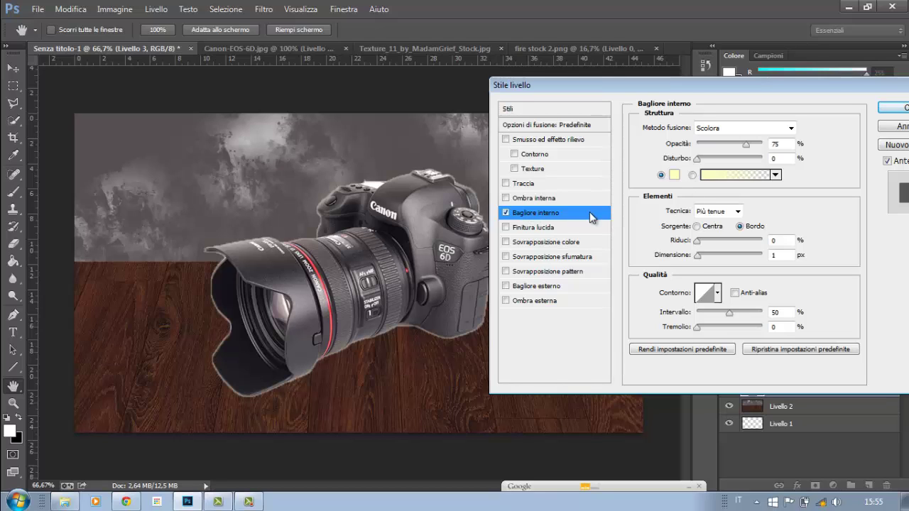
left_click(551, 202)
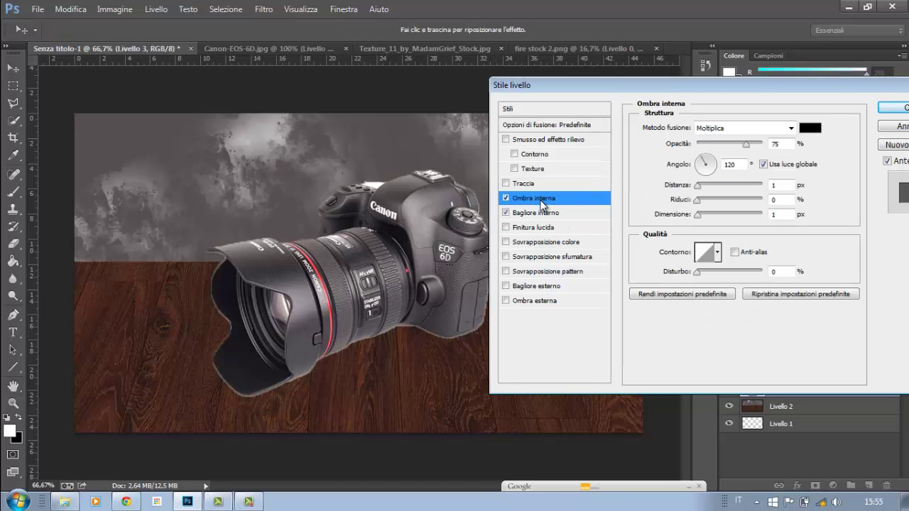
left_click(506, 212)
double_click(772, 215)
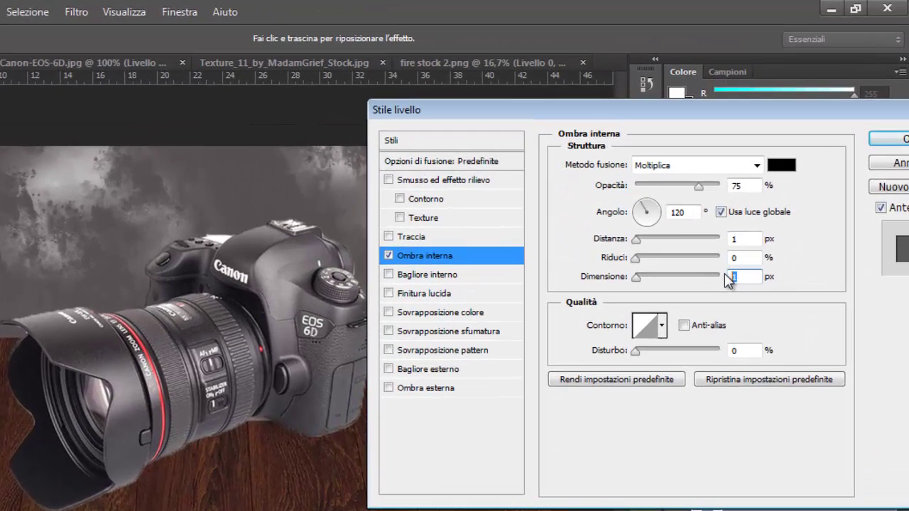
type("8")
left_click(848, 153)
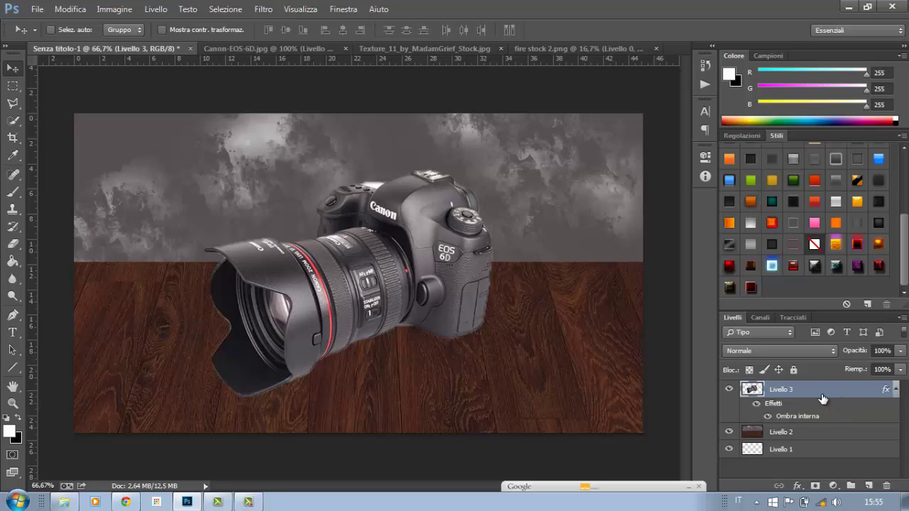
key("ctrl+j")
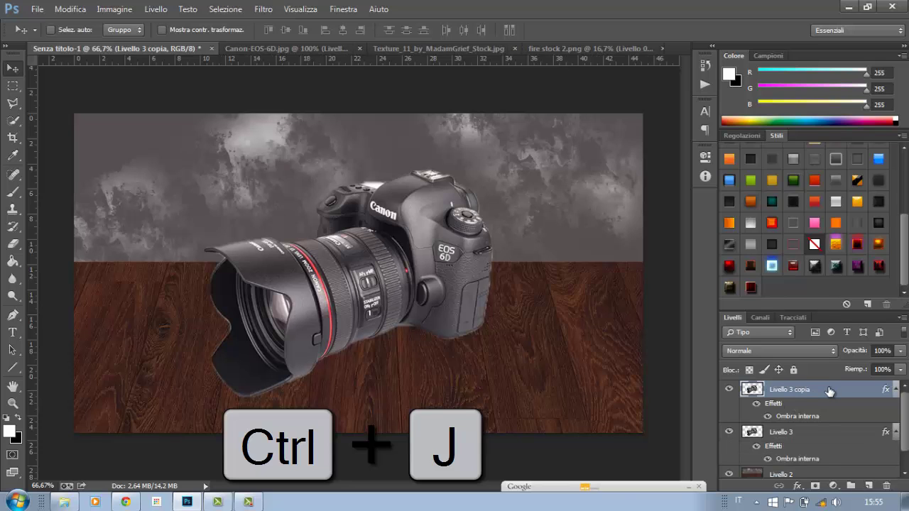
Rasterize the layer style of Livello 3 copia so its inner shadow is baked in.
right_click(828, 391)
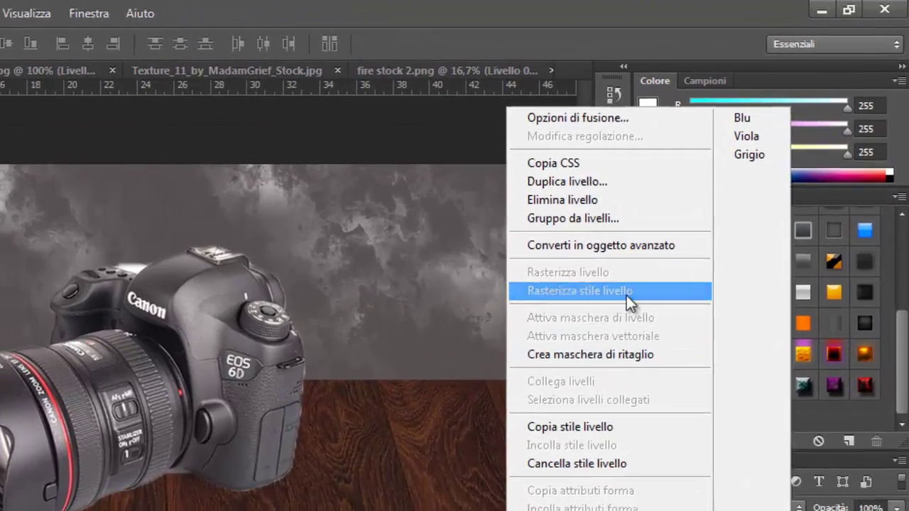
left_click(624, 295)
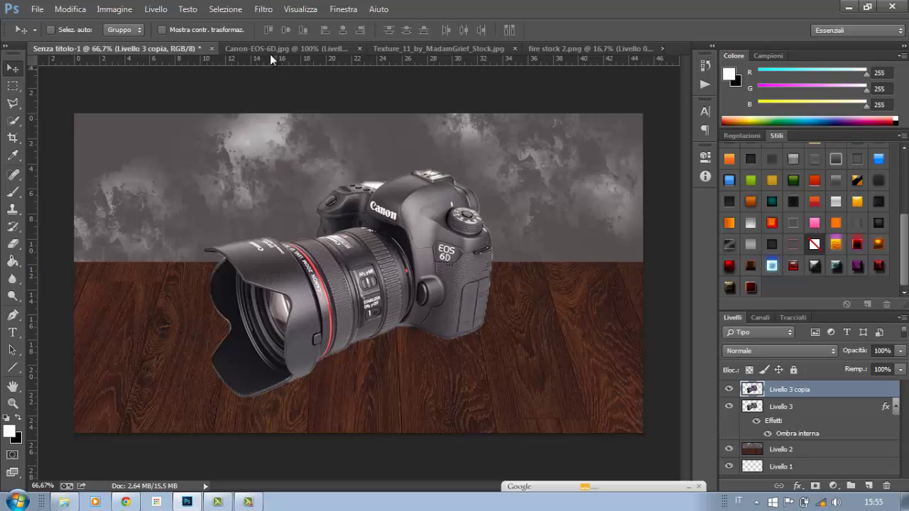
Open Liquify on the camera and raise the Forward Warp brush size to 88.
left_click(264, 9)
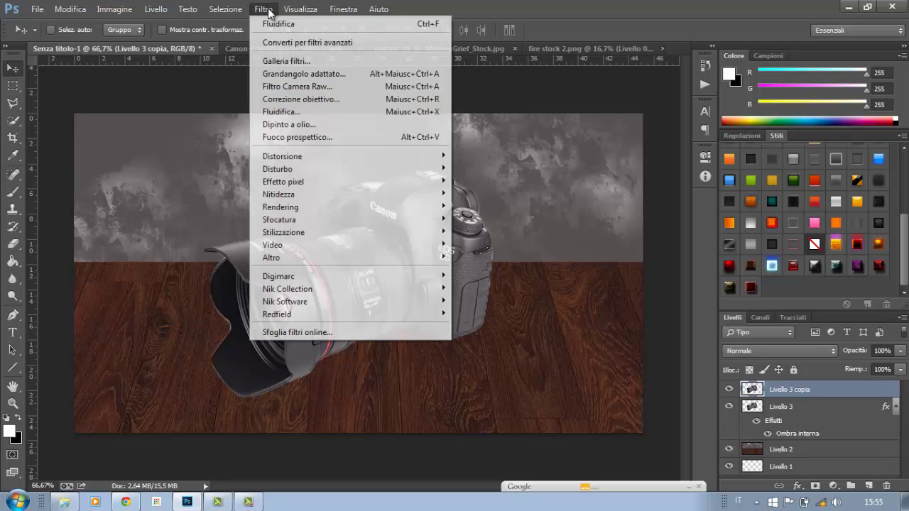
left_click(299, 113)
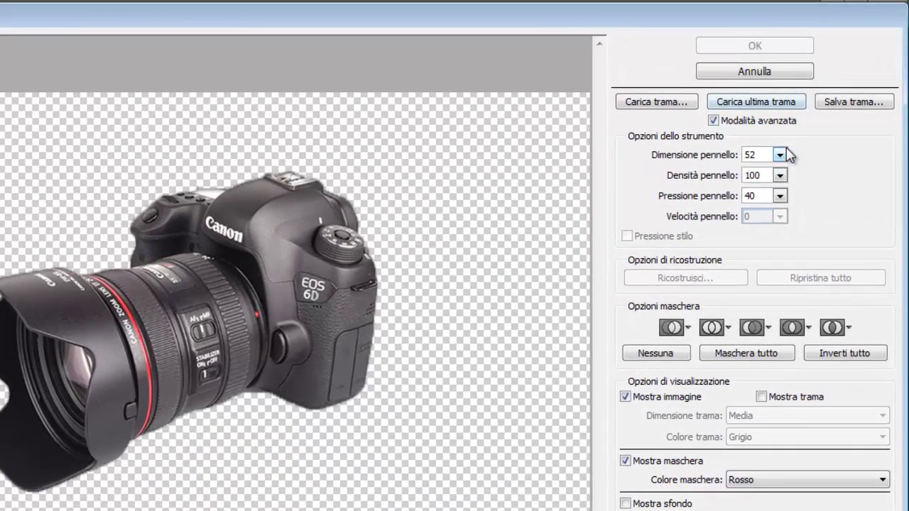
left_click(808, 122)
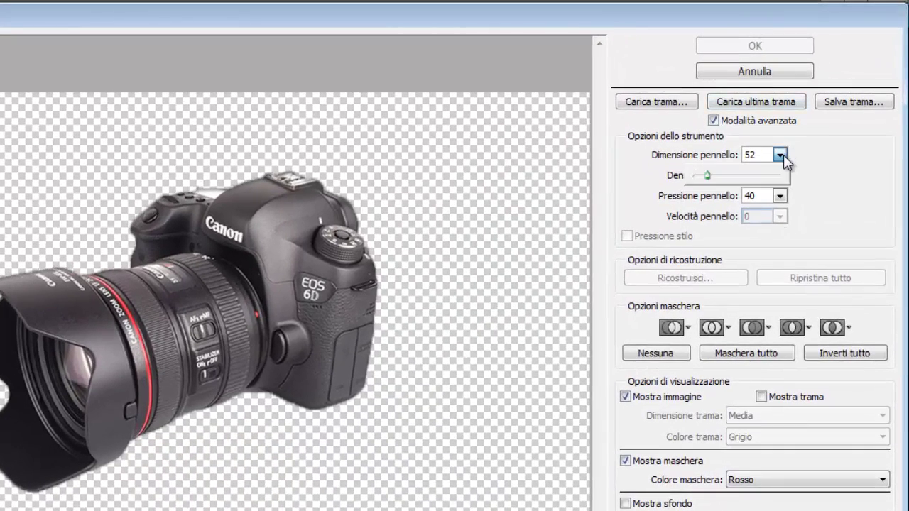
left_click_drag(709, 172, 724, 173)
left_click(806, 190)
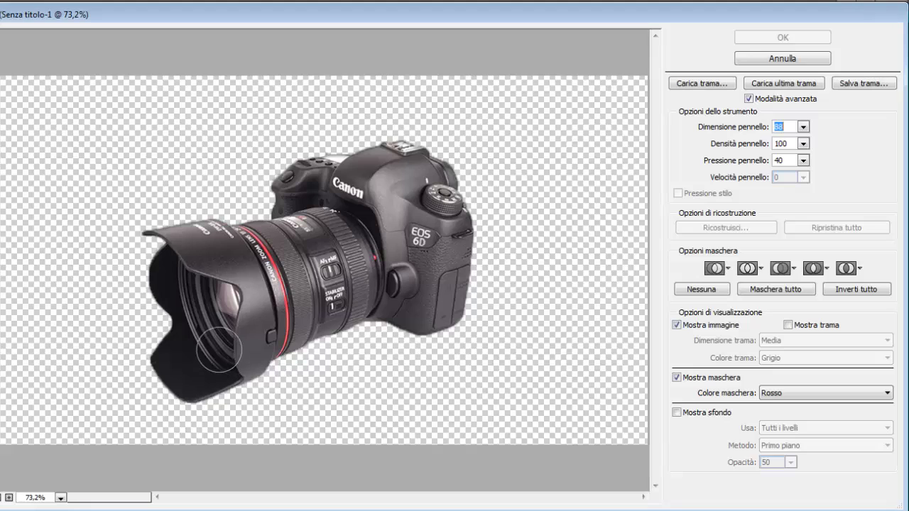
Warp the lens hood's edge and lower-left lobe down and outward.
mouse_move(223, 357)
left_mouse_down()
mouse_move(182, 349)
mouse_move(180, 398)
mouse_move(162, 386)
mouse_move(137, 393)
left_mouse_up()
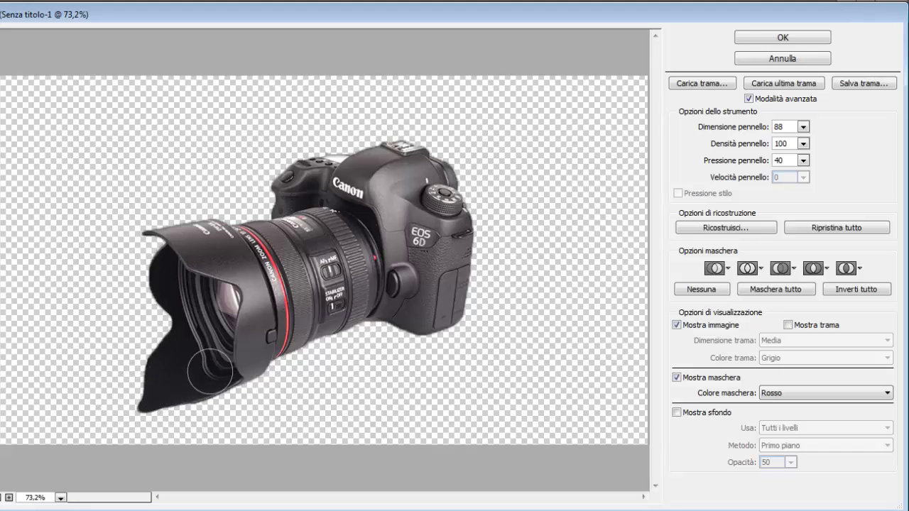
left_click_drag(205, 371, 210, 359)
left_click_drag(171, 402, 163, 416)
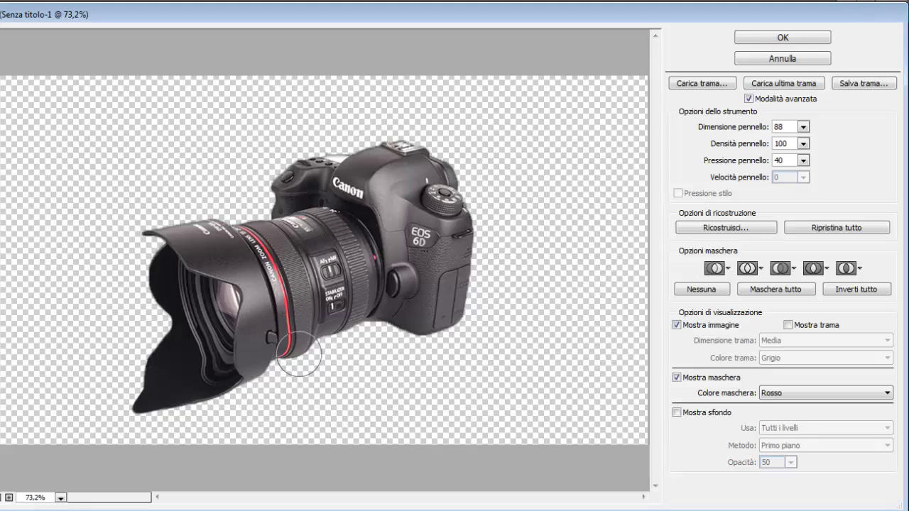
Drag the lens barrel bottom and red ring downward into a melting sag.
left_click_drag(276, 328, 298, 384)
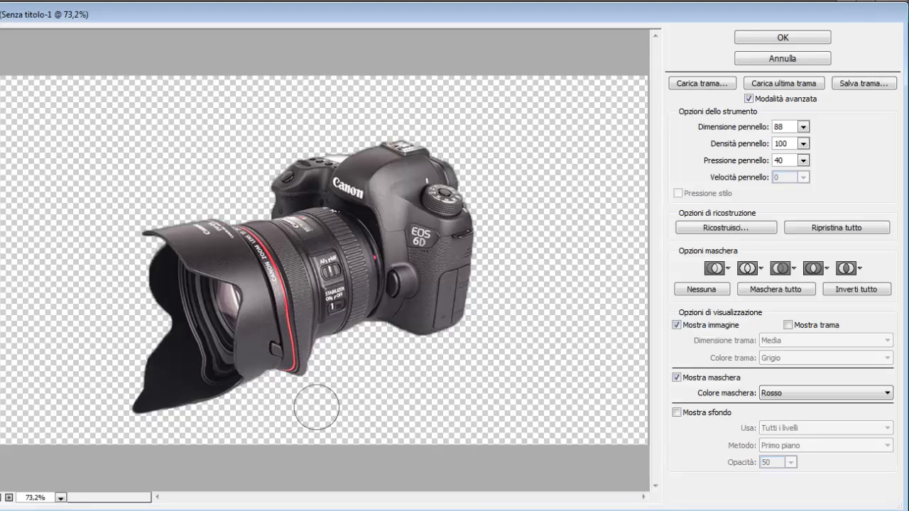
left_click_drag(280, 337, 325, 385)
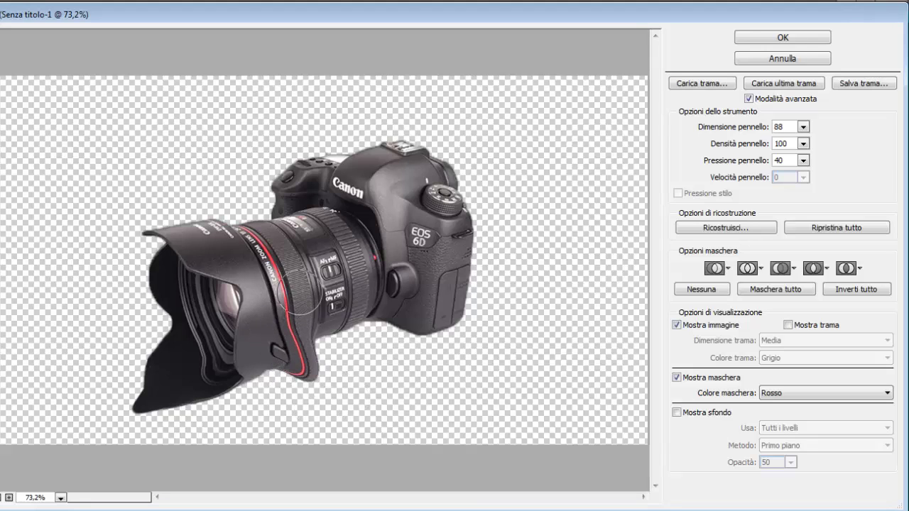
left_click_drag(295, 295, 345, 362)
left_click_drag(310, 331, 333, 414)
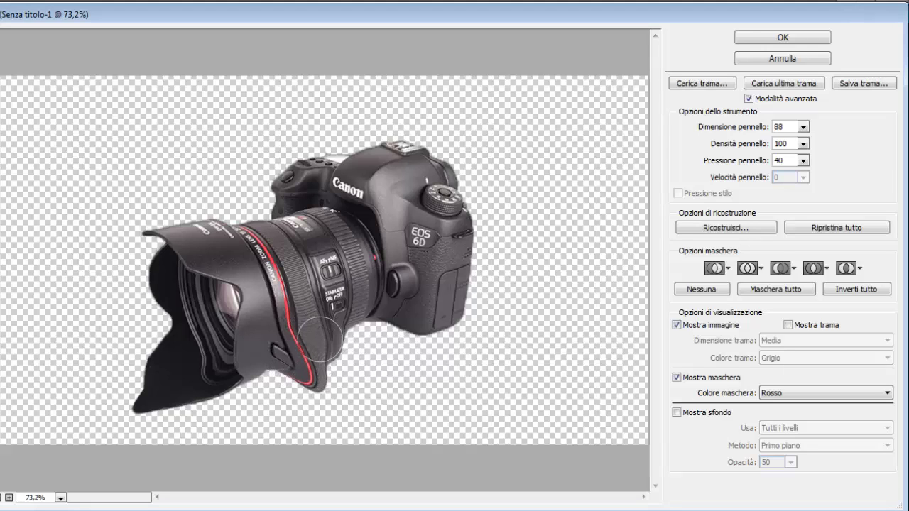
mouse_move(324, 345)
left_mouse_down()
mouse_move(345, 385)
mouse_move(332, 393)
left_mouse_up()
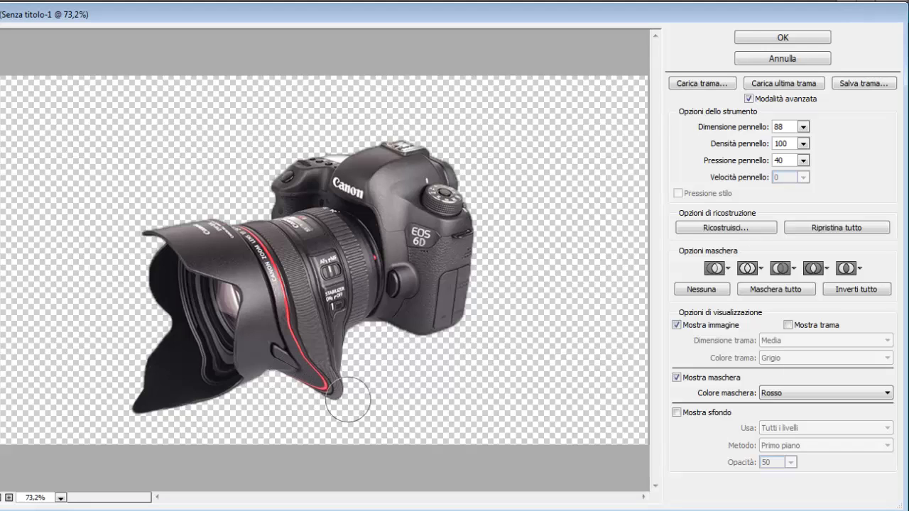
left_click_drag(324, 331, 360, 369)
left_click_drag(329, 315, 348, 403)
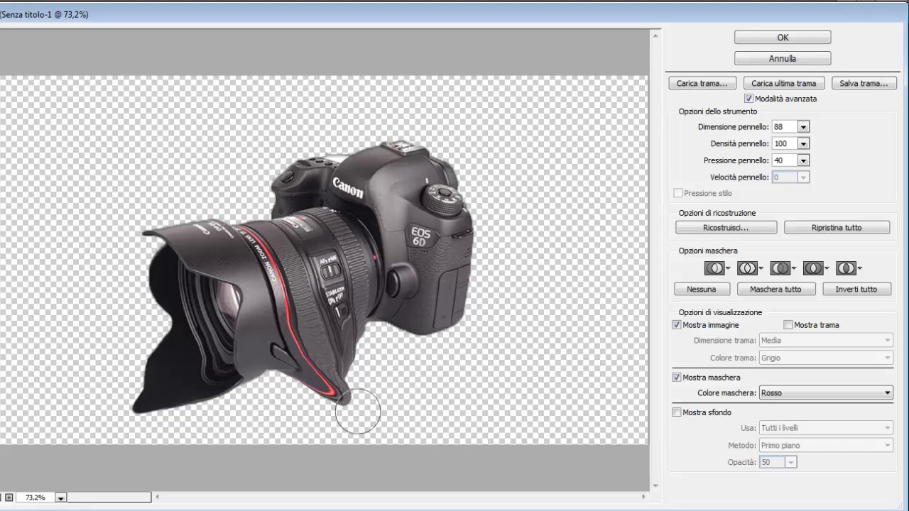
left_click_drag(334, 345, 385, 400)
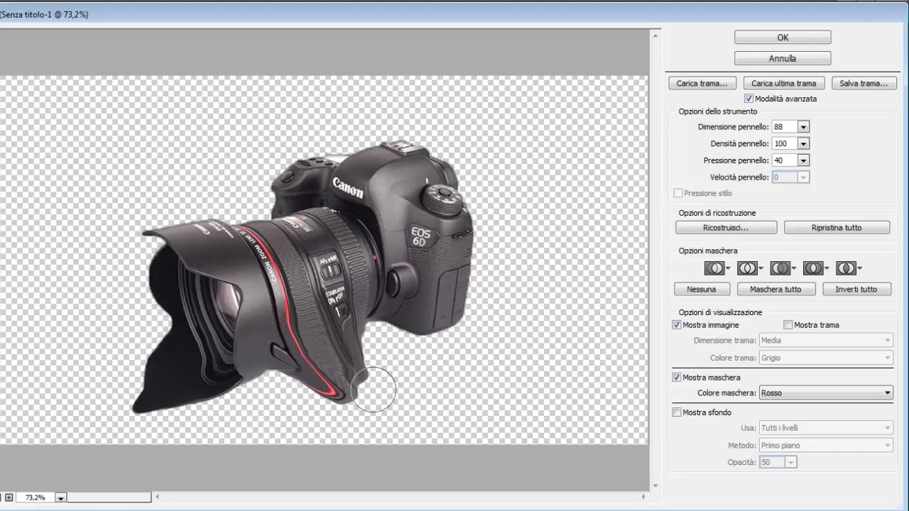
left_click_drag(345, 334, 375, 349)
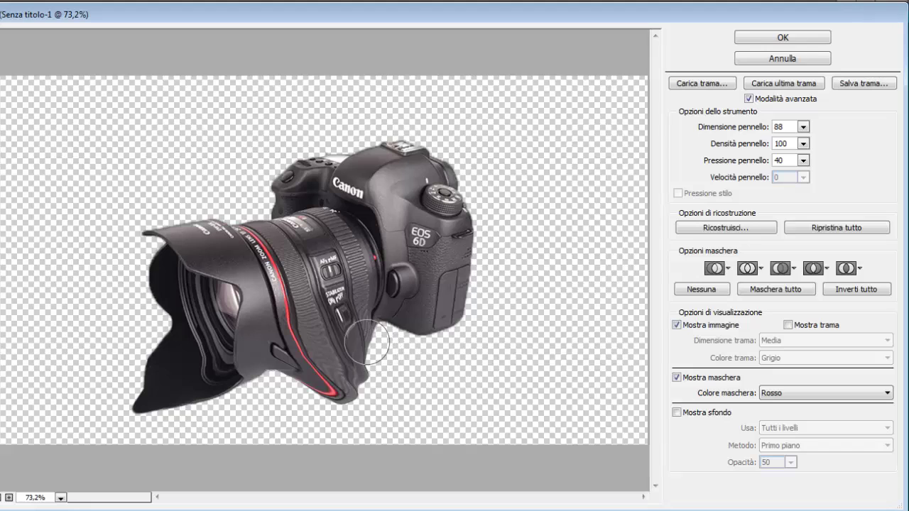
Push the camera body's lower edge and grip down into dripping bulges.
left_click_drag(405, 312, 432, 355)
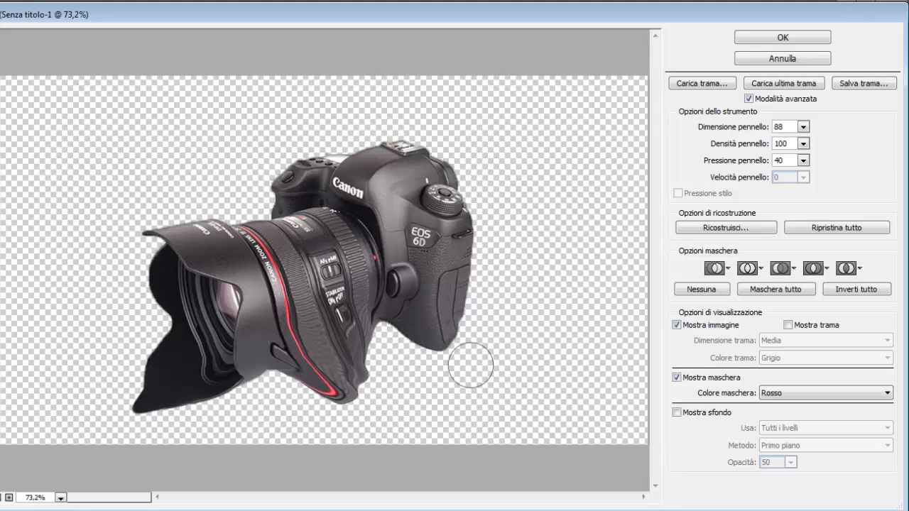
left_click_drag(442, 314, 470, 345)
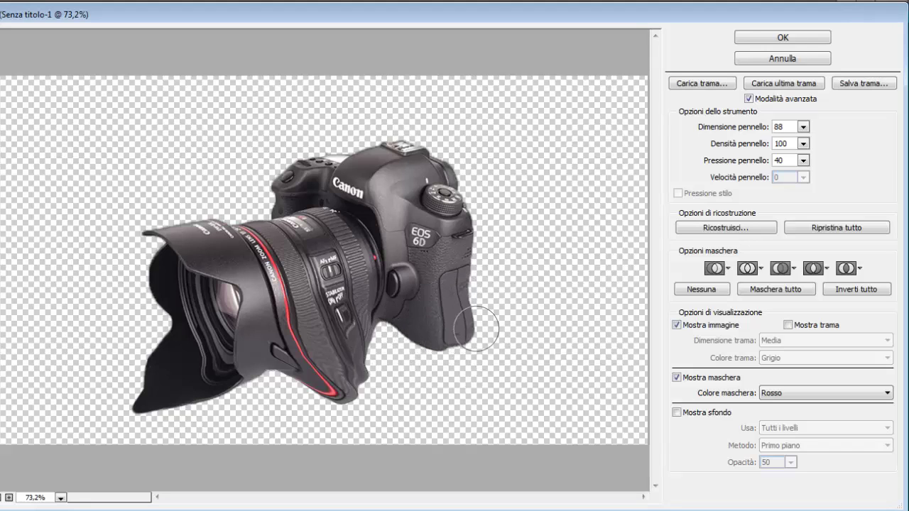
mouse_move(461, 312)
left_mouse_down()
mouse_move(493, 331)
mouse_move(505, 325)
left_mouse_up()
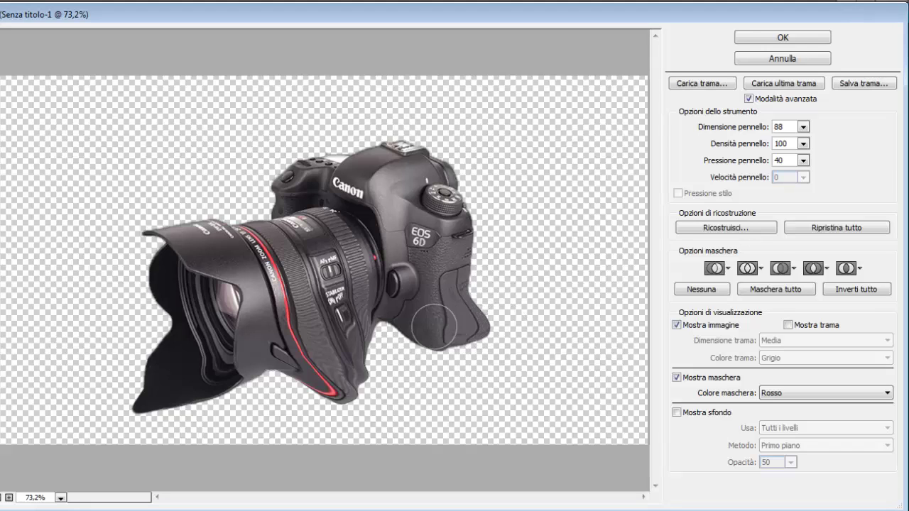
left_click_drag(426, 323, 490, 347)
left_click_drag(458, 304, 500, 338)
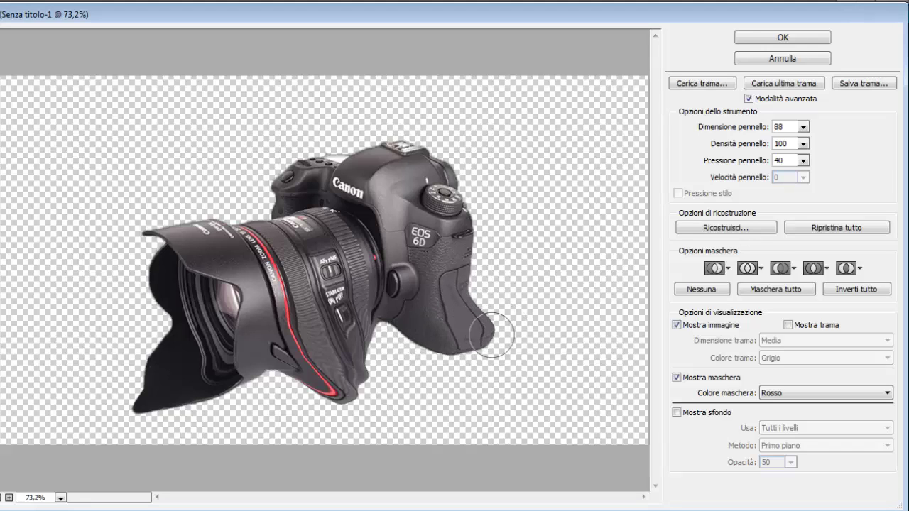
mouse_move(465, 298)
left_mouse_down()
mouse_move(494, 312)
mouse_move(465, 358)
mouse_move(508, 354)
mouse_move(363, 358)
left_mouse_up()
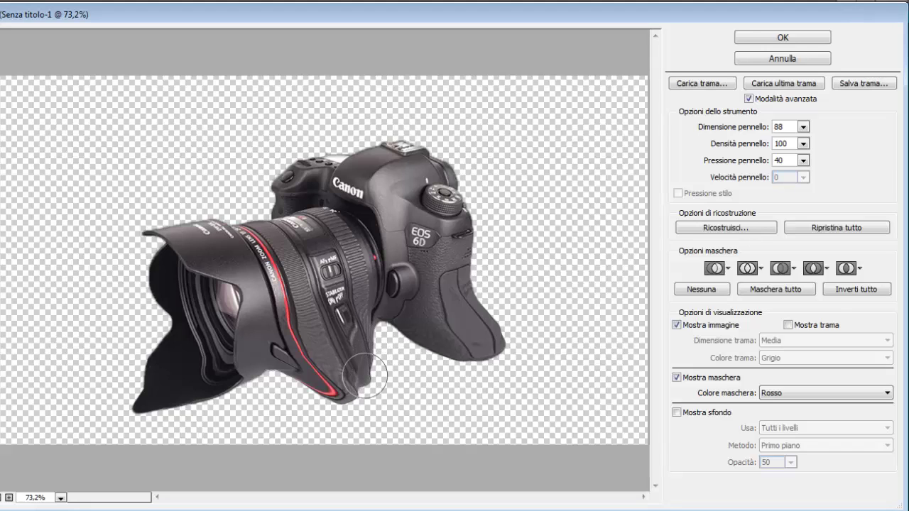
mouse_move(294, 375)
left_mouse_down()
mouse_move(328, 410)
mouse_move(287, 375)
mouse_move(297, 412)
mouse_move(353, 352)
mouse_move(330, 375)
left_mouse_up()
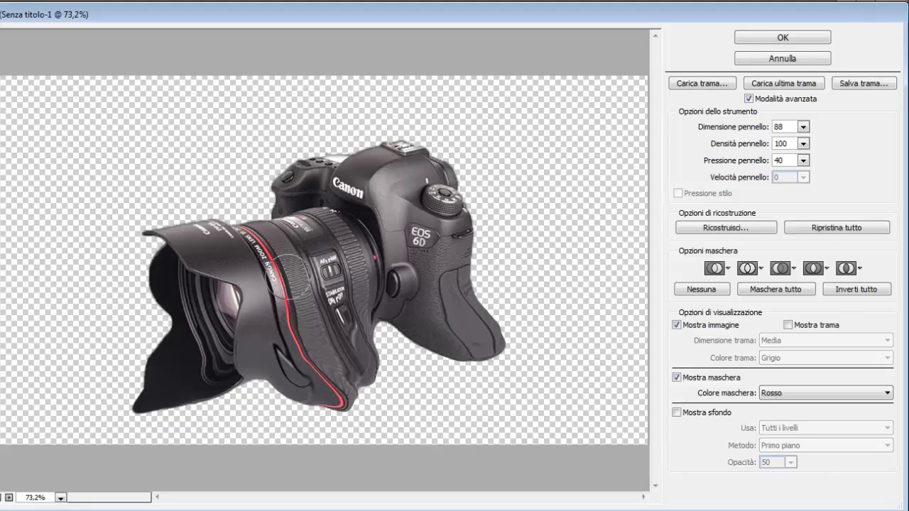
left_click(803, 127)
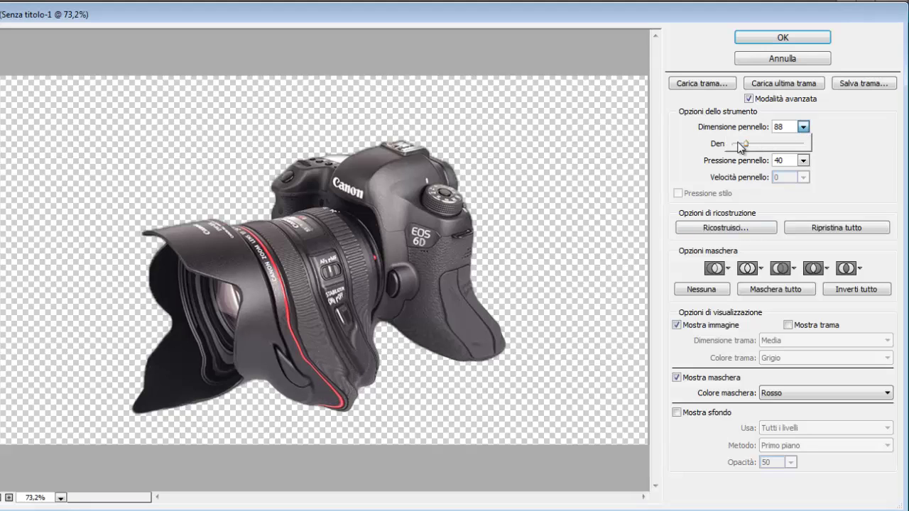
Shrink the warp brush to 27 and nudge the camera's lower edge rightward.
left_click_drag(738, 147, 753, 149)
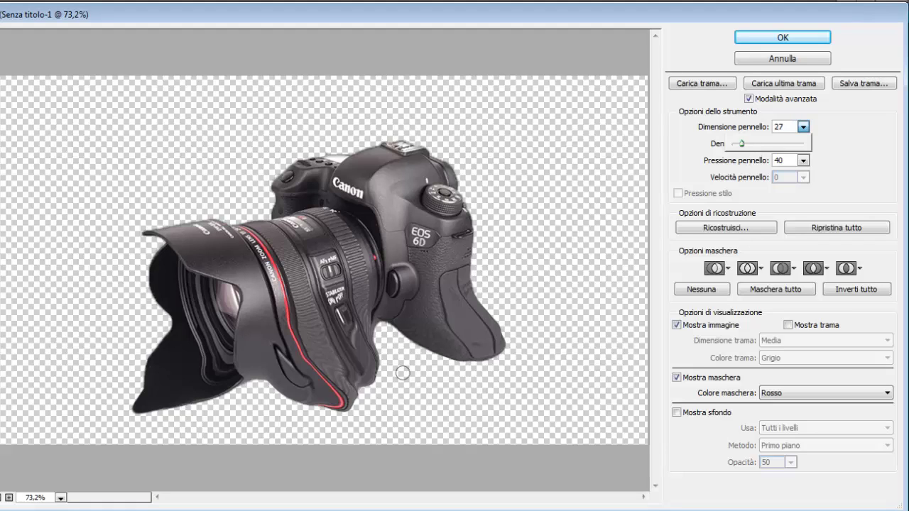
left_click_drag(361, 374, 391, 385)
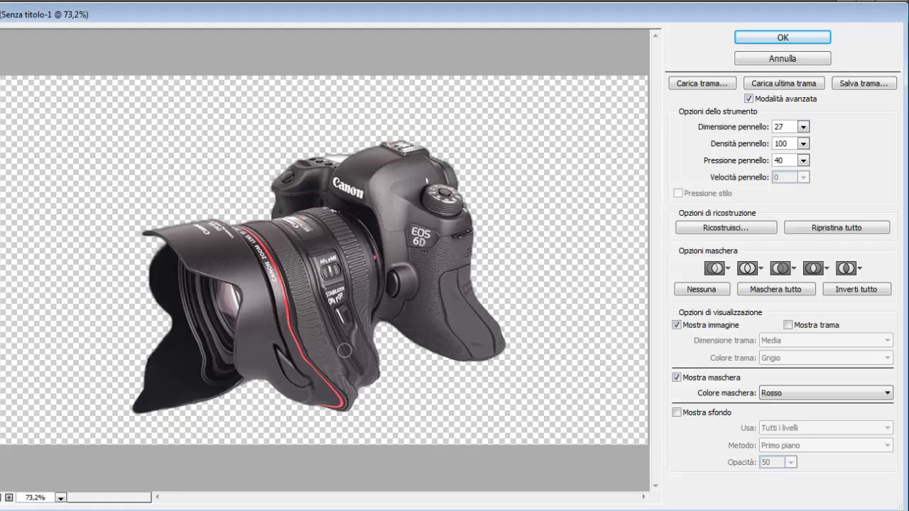
left_click_drag(344, 350, 403, 392)
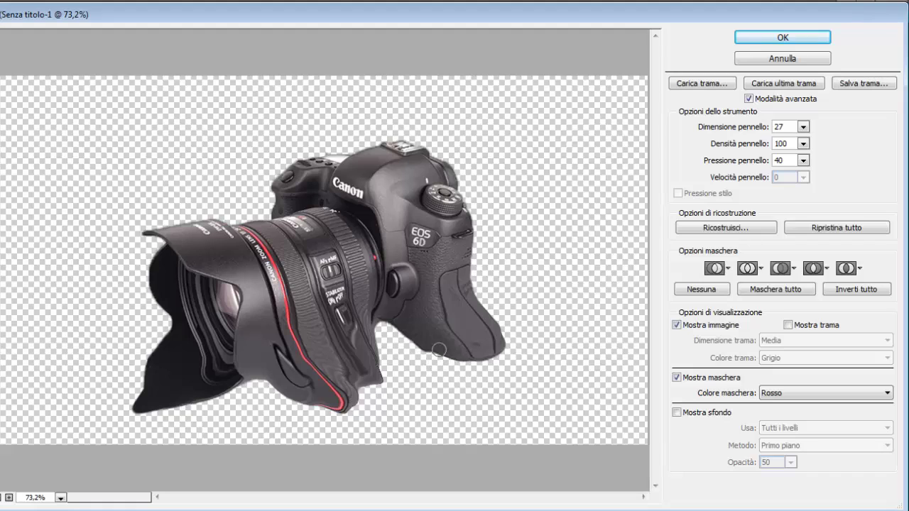
With brush size 52, push the lens's lower edge and the grip outward.
left_click(802, 127)
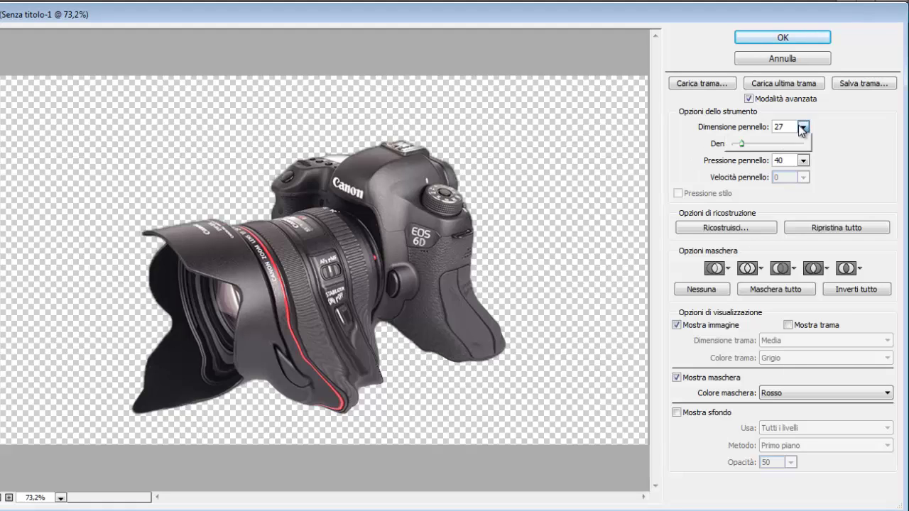
left_click_drag(751, 142, 744, 145)
left_click(291, 392)
left_click_drag(343, 376, 377, 414)
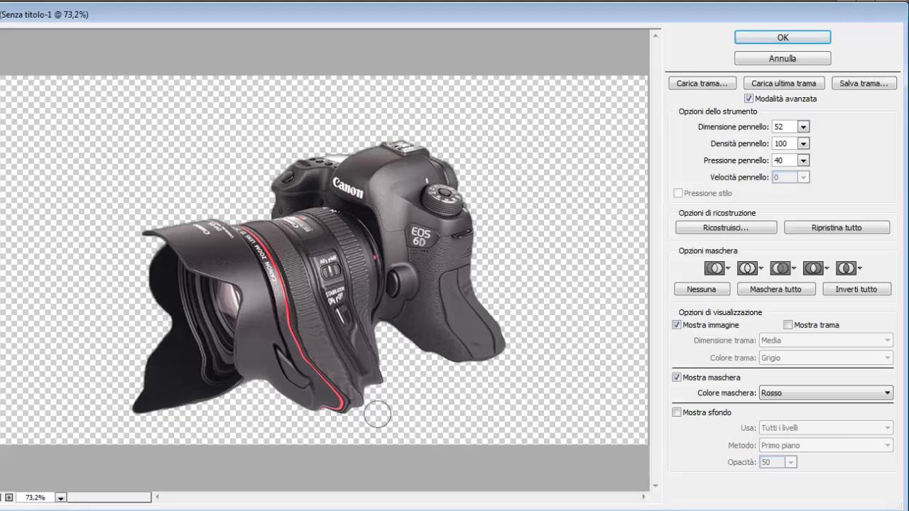
left_click_drag(360, 374, 397, 400)
mouse_move(365, 338)
left_mouse_down()
mouse_move(417, 369)
mouse_move(433, 362)
mouse_move(509, 374)
mouse_move(527, 357)
left_mouse_up()
mouse_move(486, 334)
left_mouse_down()
mouse_move(534, 333)
mouse_move(494, 370)
left_mouse_up()
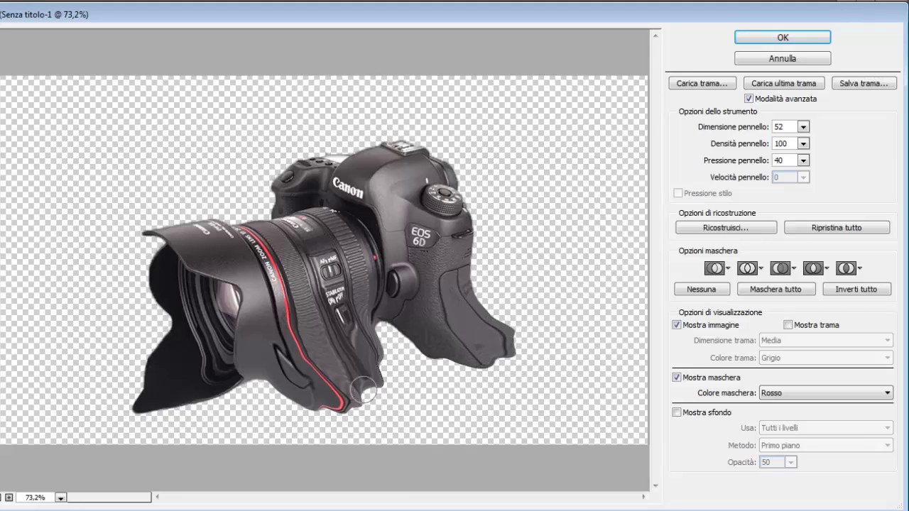
Drag the lens bottom and red stripe further down-right into a deeper sag.
left_click_drag(345, 406, 351, 410)
mouse_move(347, 412)
left_mouse_down()
mouse_move(324, 417)
mouse_move(356, 434)
left_mouse_up()
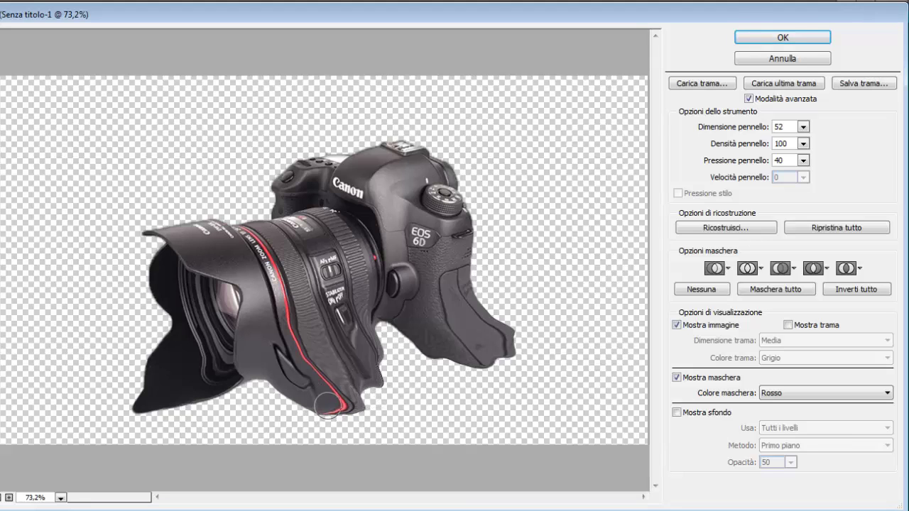
left_click_drag(327, 405, 368, 436)
left_click_drag(340, 404, 384, 427)
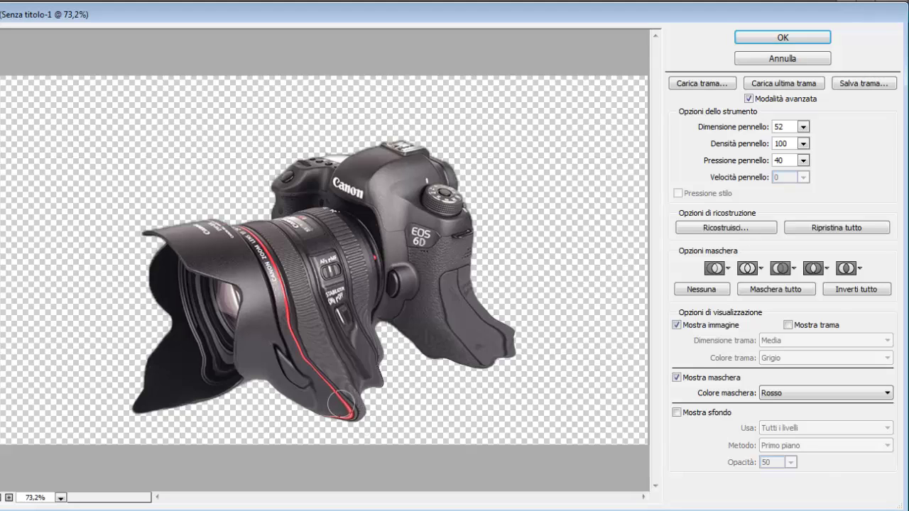
left_click_drag(340, 404, 400, 416)
mouse_move(339, 410)
left_mouse_down()
mouse_move(386, 420)
mouse_move(365, 380)
mouse_move(392, 380)
left_mouse_up()
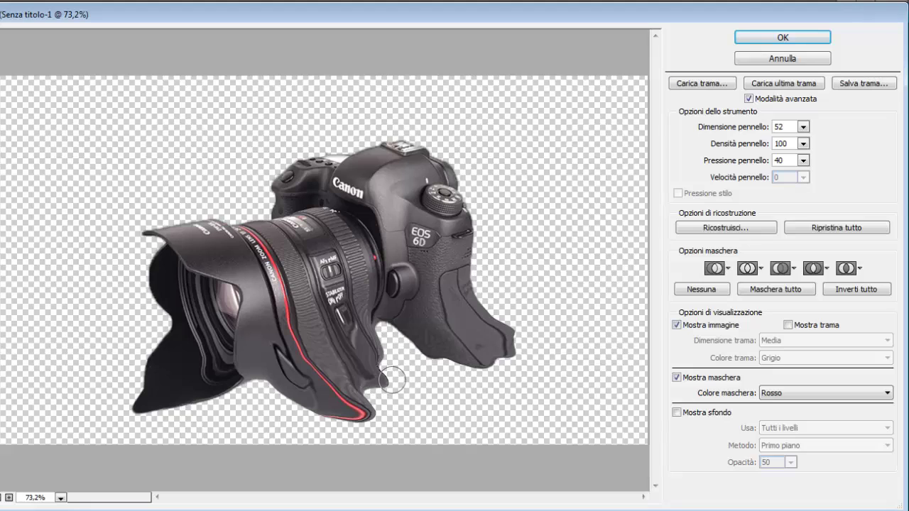
mouse_move(367, 351)
left_mouse_down()
mouse_move(398, 364)
mouse_move(367, 328)
mouse_move(387, 339)
left_mouse_up()
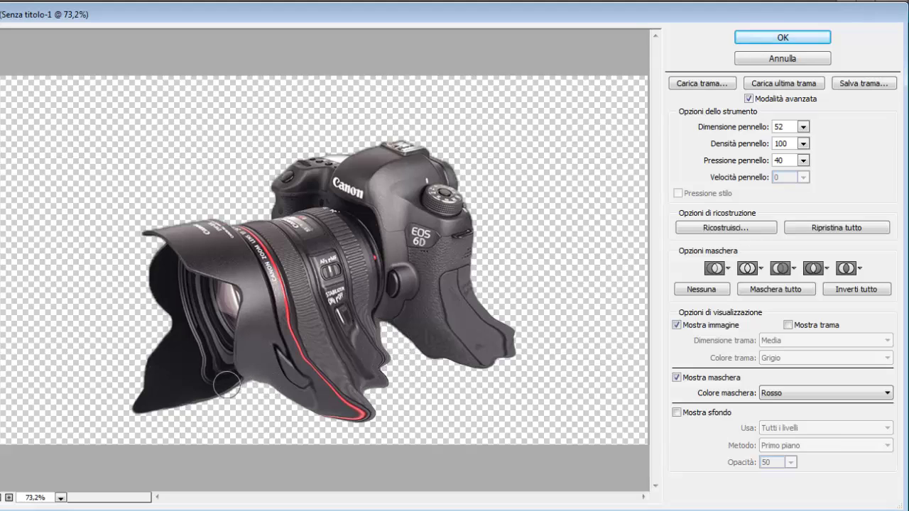
Stretch the lens hood's lower-left tip into a long leftward drip and smear pixels near the grip.
mouse_move(227, 384)
left_mouse_down()
mouse_move(230, 407)
mouse_move(194, 406)
mouse_move(181, 422)
mouse_move(128, 435)
left_mouse_up()
mouse_move(169, 400)
left_mouse_down()
mouse_move(142, 425)
mouse_move(83, 420)
left_mouse_up()
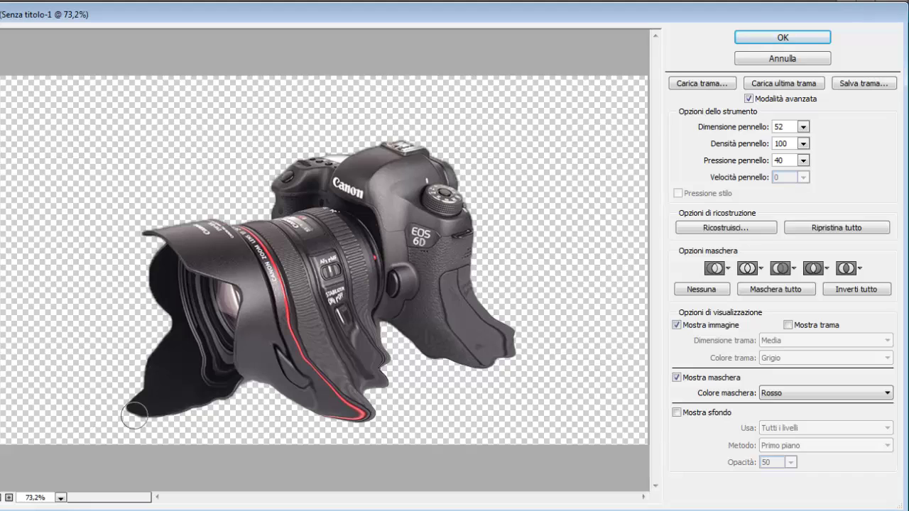
left_click_drag(151, 414, 107, 410)
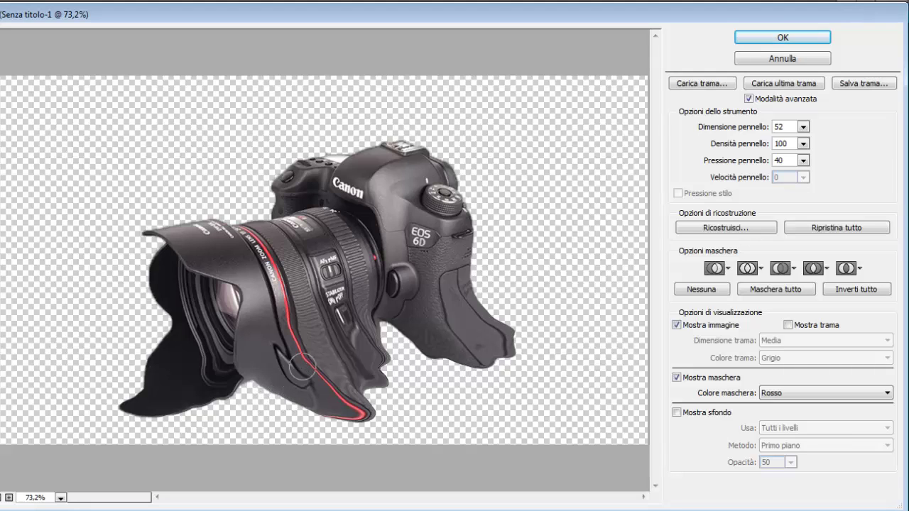
left_click_drag(411, 326, 417, 348)
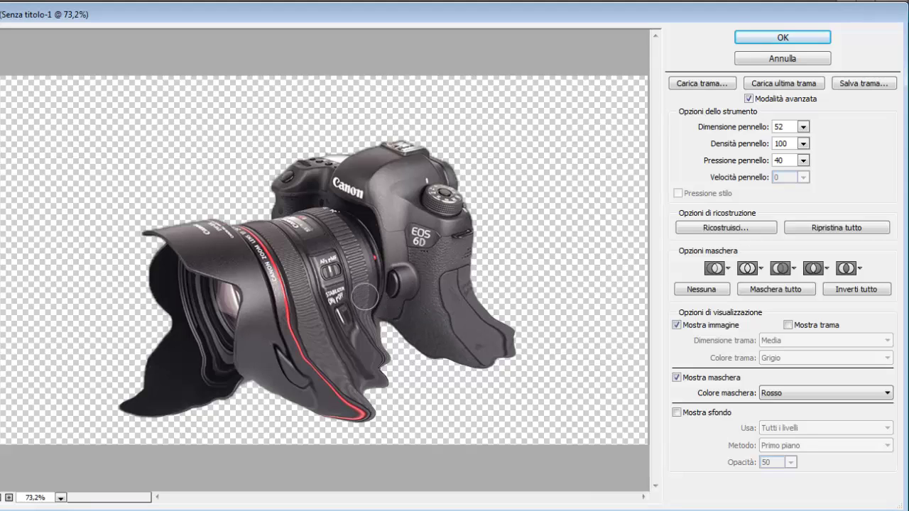
left_click_drag(364, 296, 395, 331)
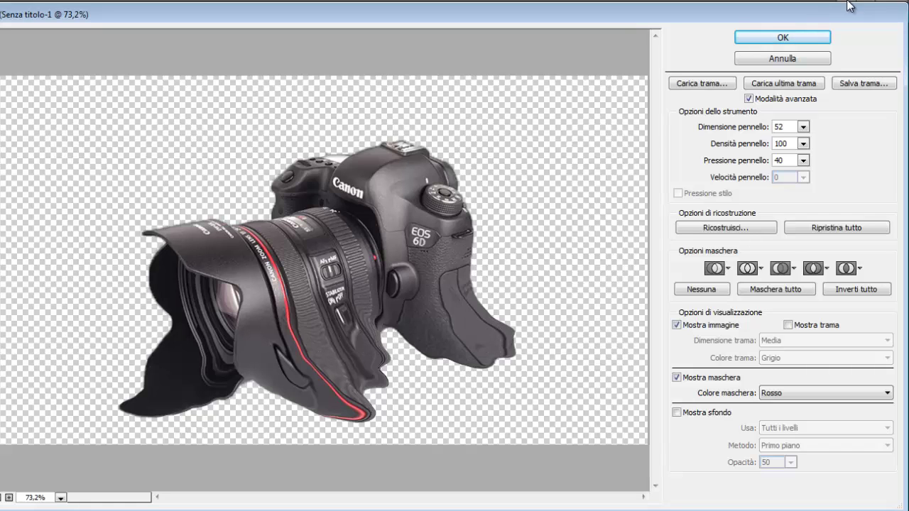
Apply the Liquify melt and add a new empty Livello 4 at the top of the stack.
left_click(813, 37)
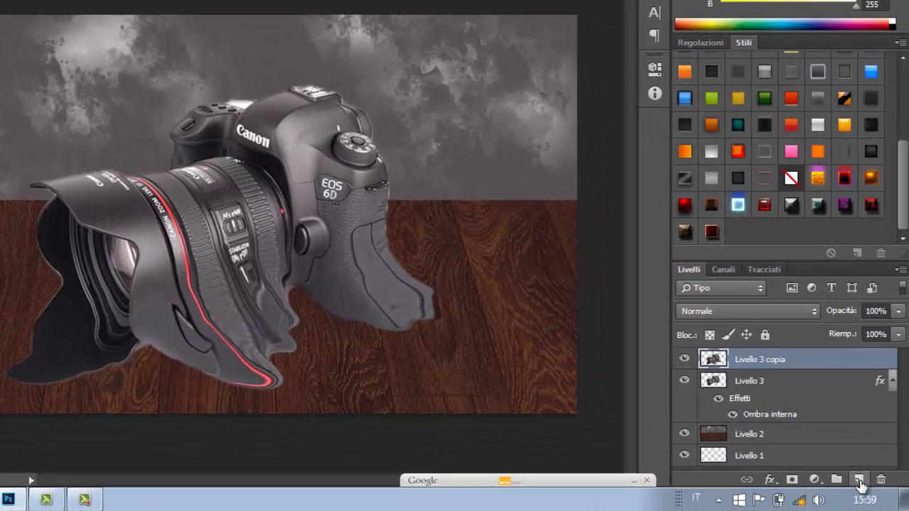
left_click(858, 481)
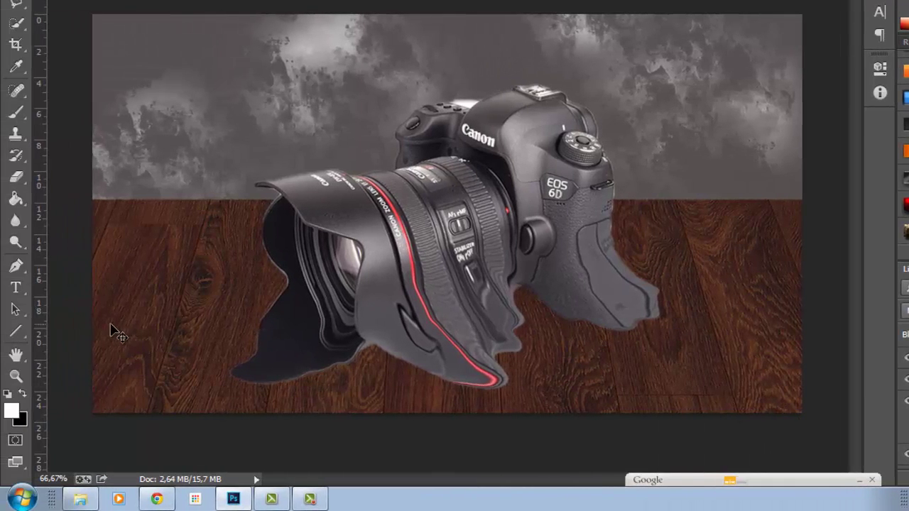
left_click(14, 200)
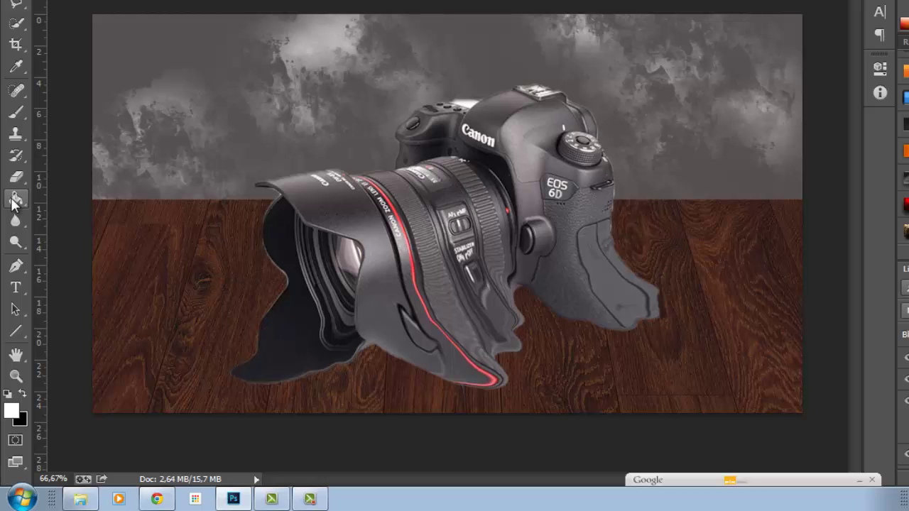
left_click(14, 411)
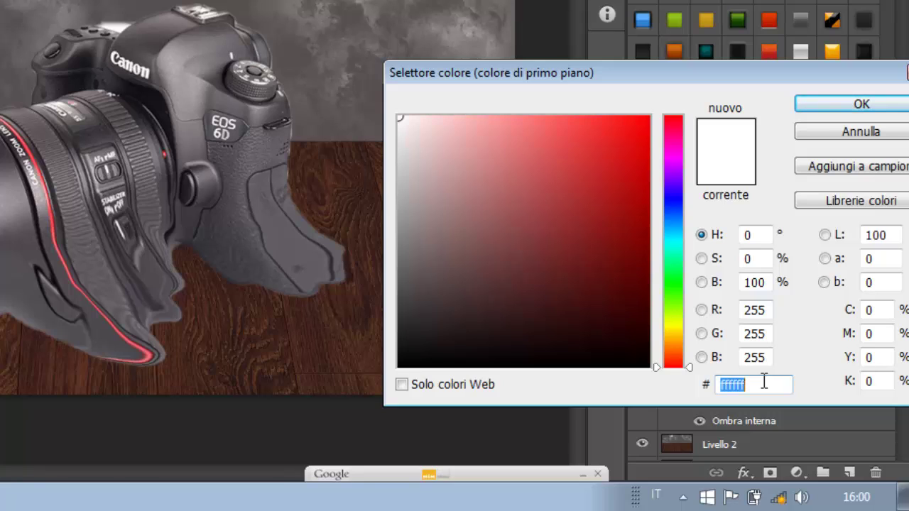
Set the foreground colour to hex 0e131d, a very dark blue-black.
type("0")
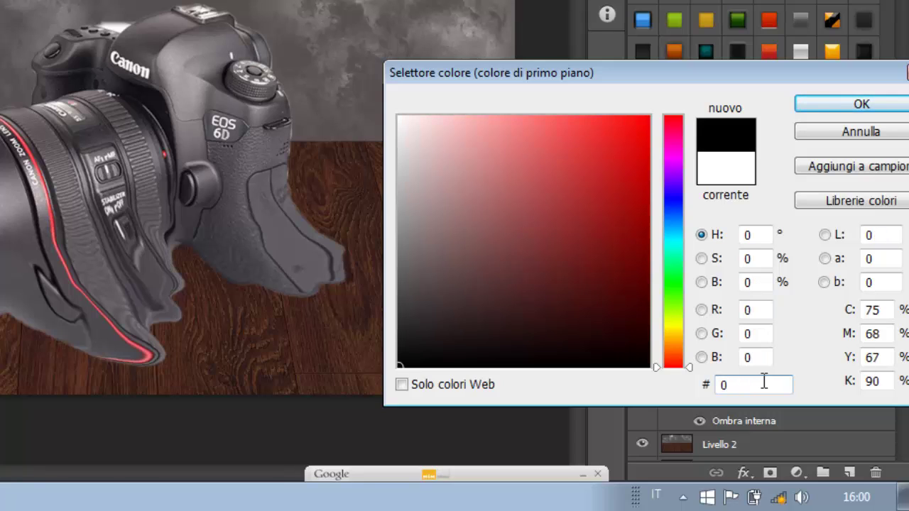
type("e")
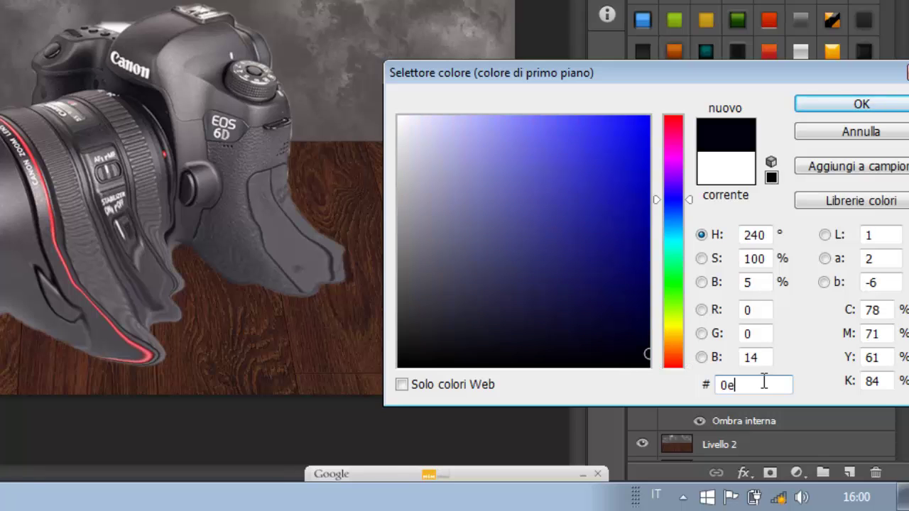
type("131")
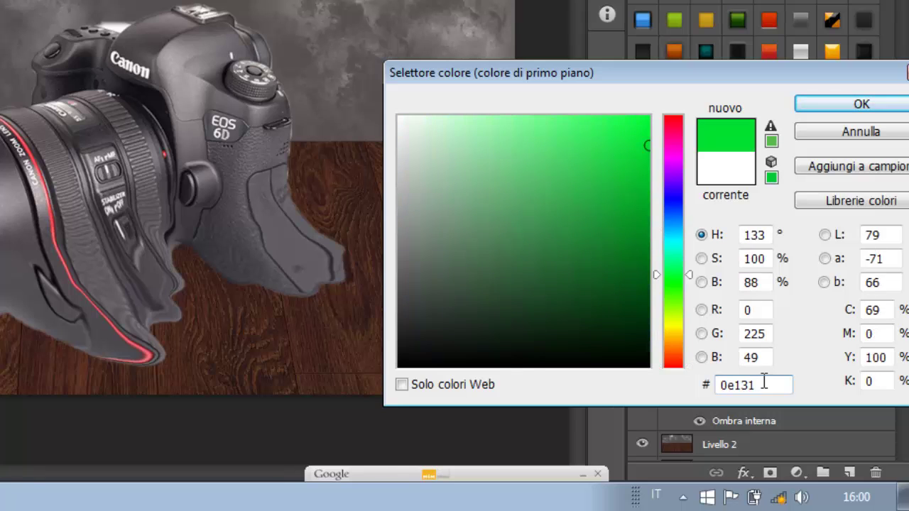
type("d")
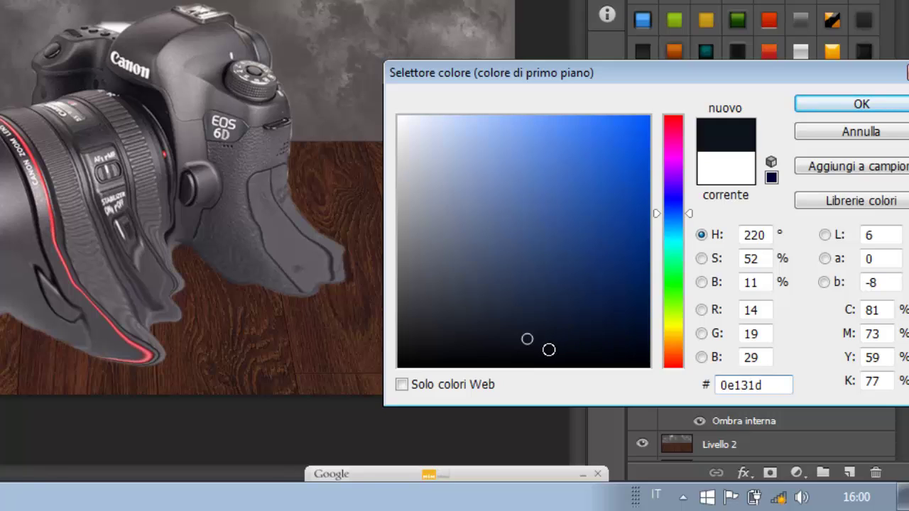
left_click(835, 99)
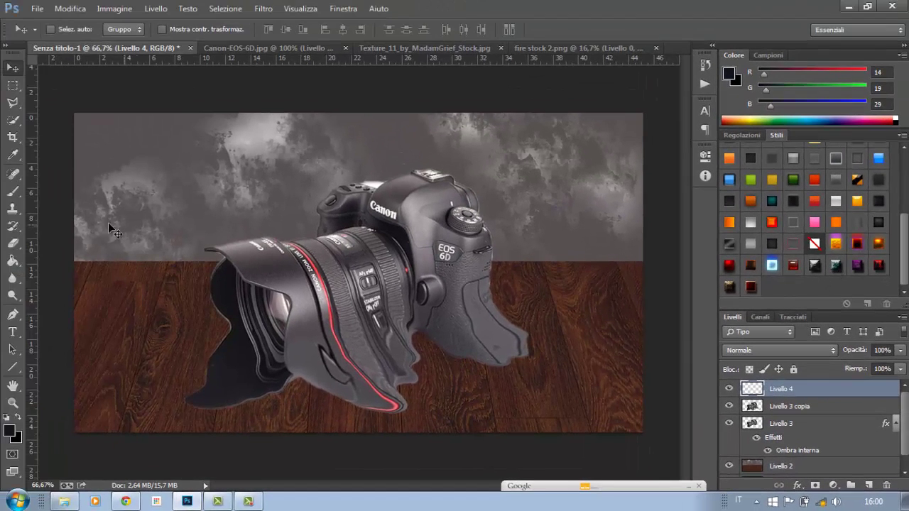
Fill Livello 4 with the dark navy colour and set its blend mode to Luce soffusa.
left_click(13, 260)
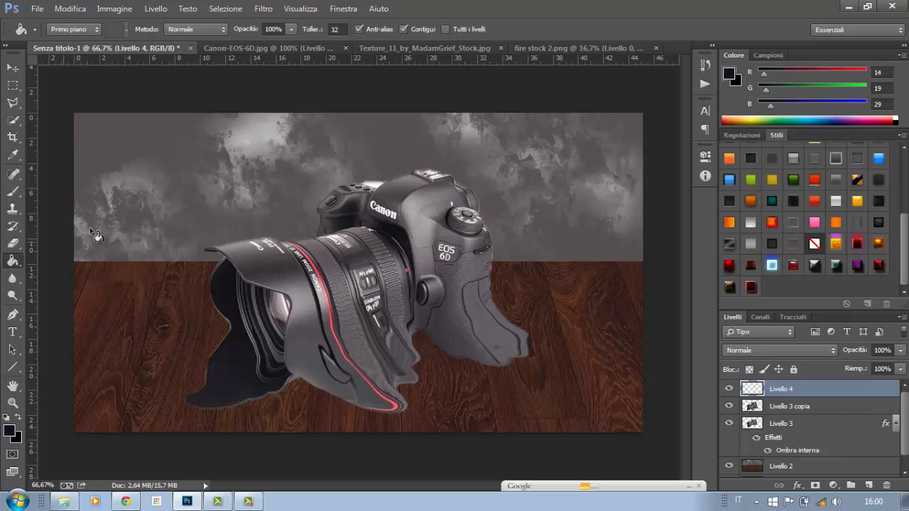
left_click(163, 193)
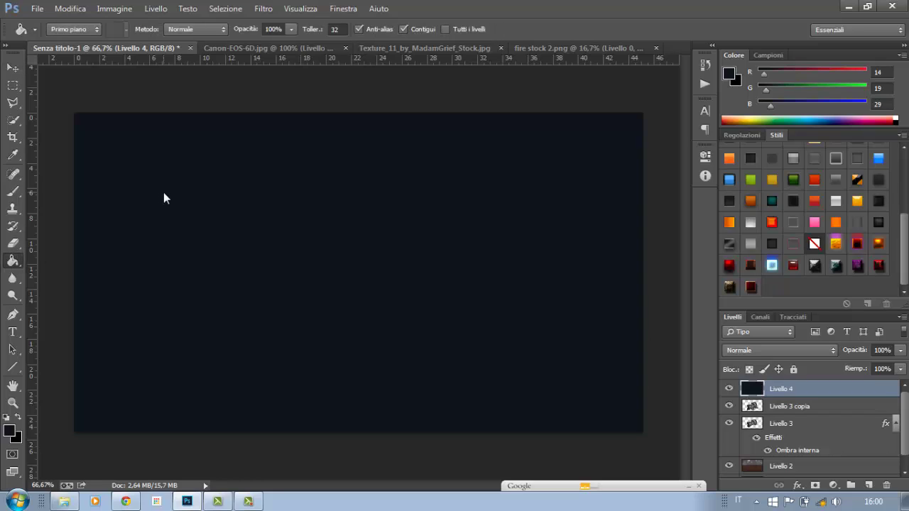
left_click(817, 353)
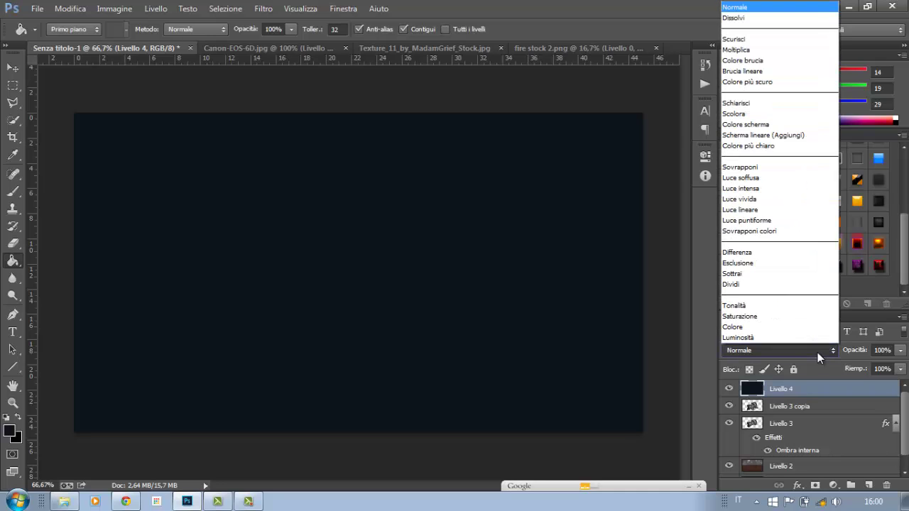
left_click(766, 178)
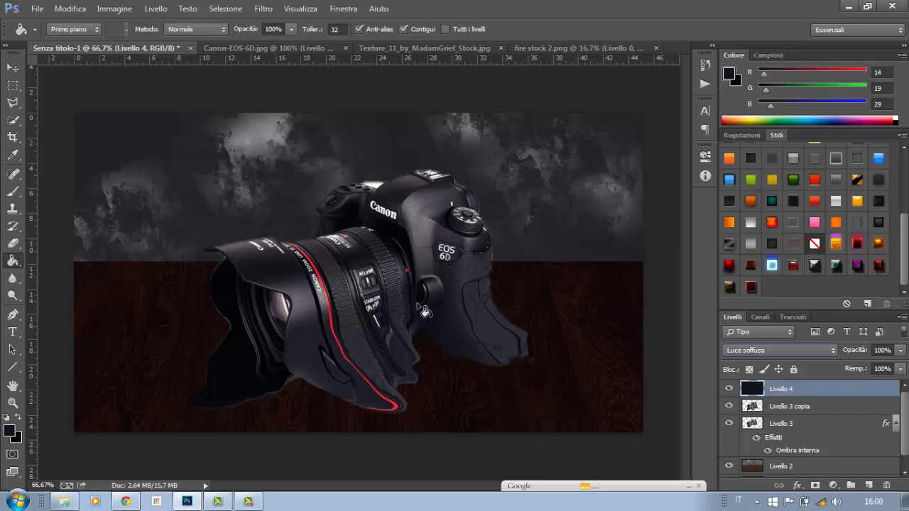
left_click(418, 46)
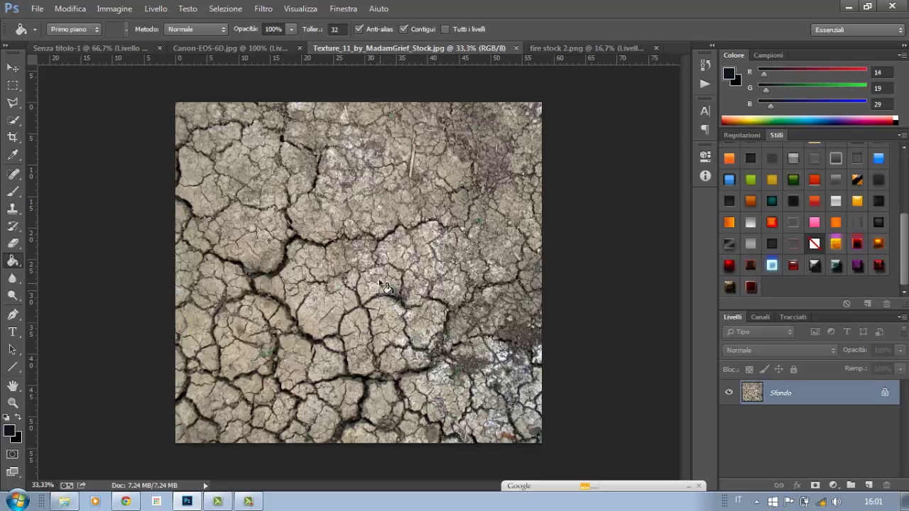
Bring the cracked-earth texture into the camera composition as a new layer, Livello 5.
left_click(13, 67)
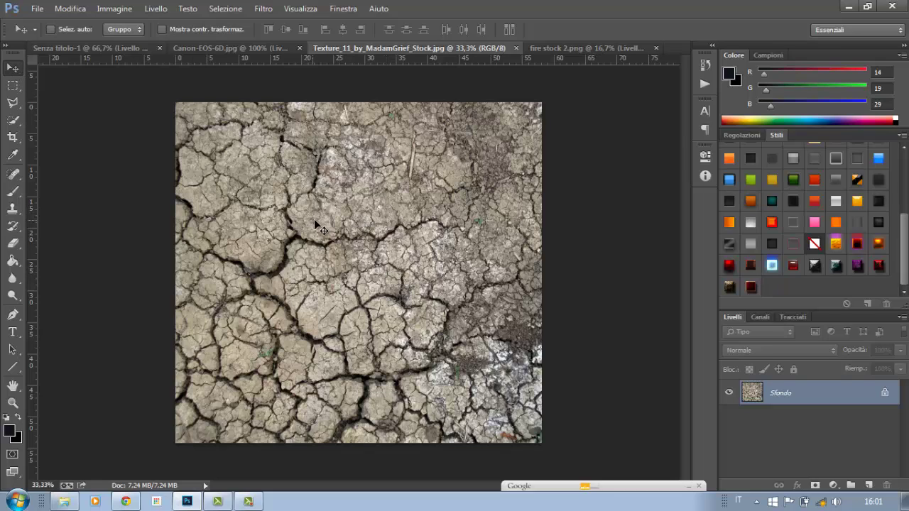
left_click_drag(314, 220, 124, 53)
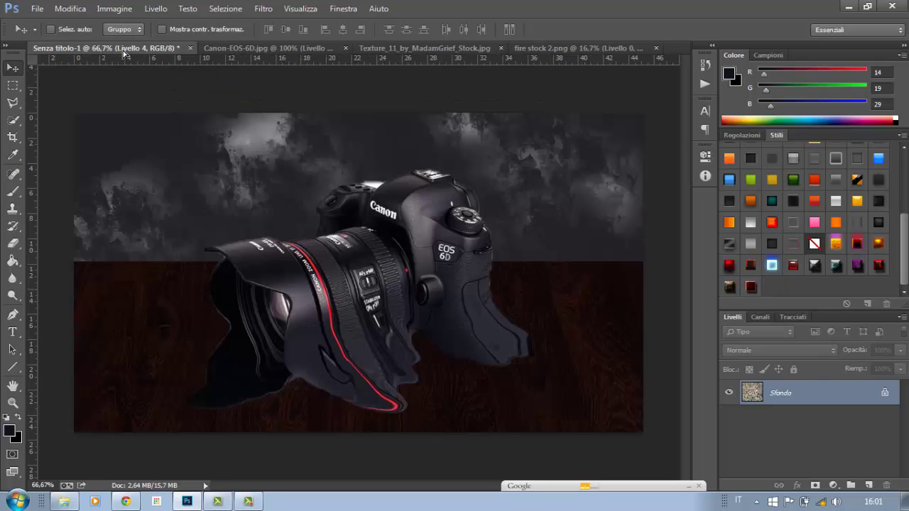
left_click_drag(124, 53, 375, 280)
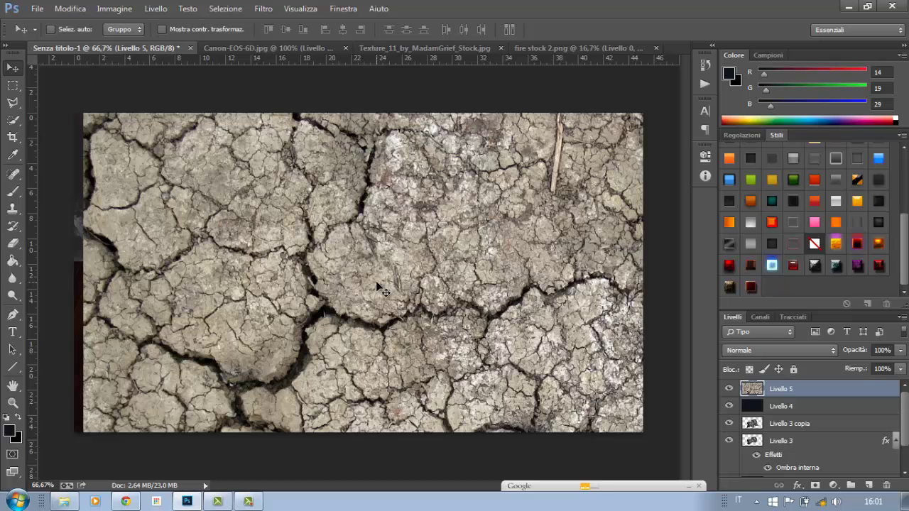
key("ctrl+minus")
key("ctrl+minus")
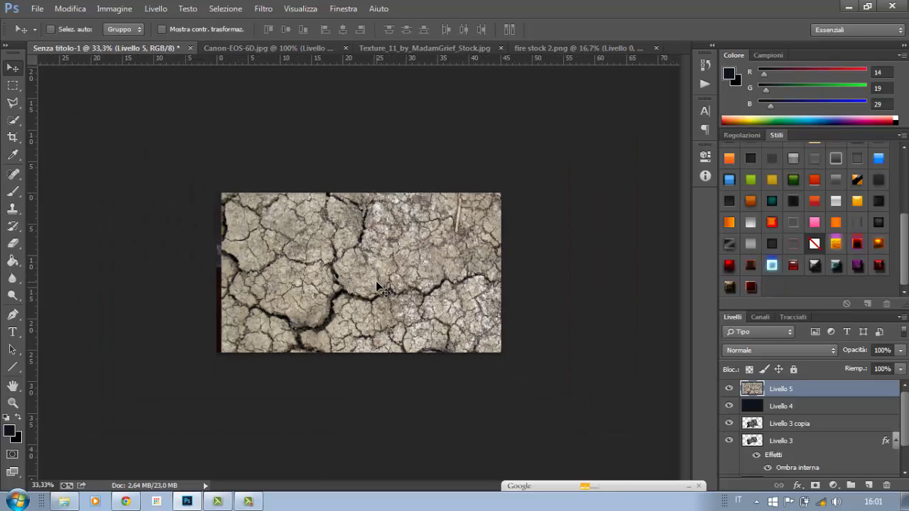
key("ctrl+minus")
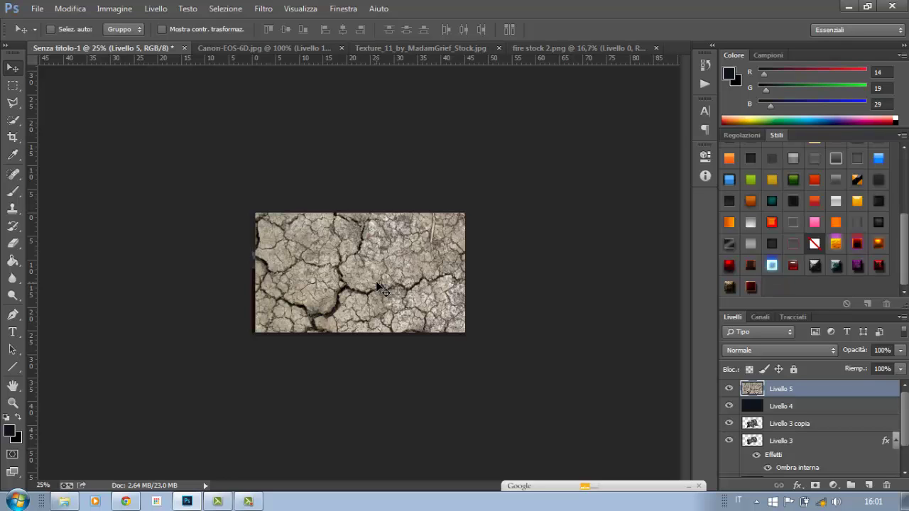
Free-transform the texture, shrinking it to about 37% of its size.
key("ctrl+t")
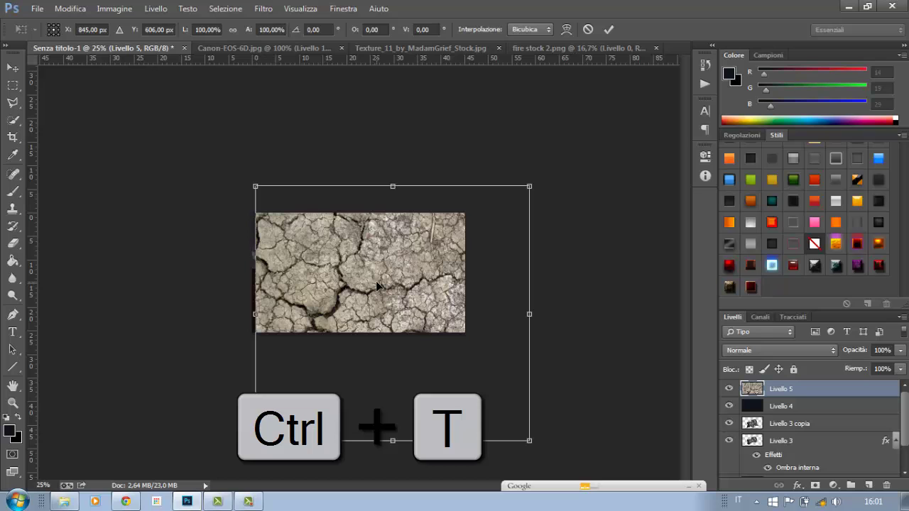
mouse_move(528, 441)
left_mouse_down()
mouse_move(416, 345)
mouse_move(393, 313)
left_mouse_up()
left_click_drag(252, 181, 281, 222)
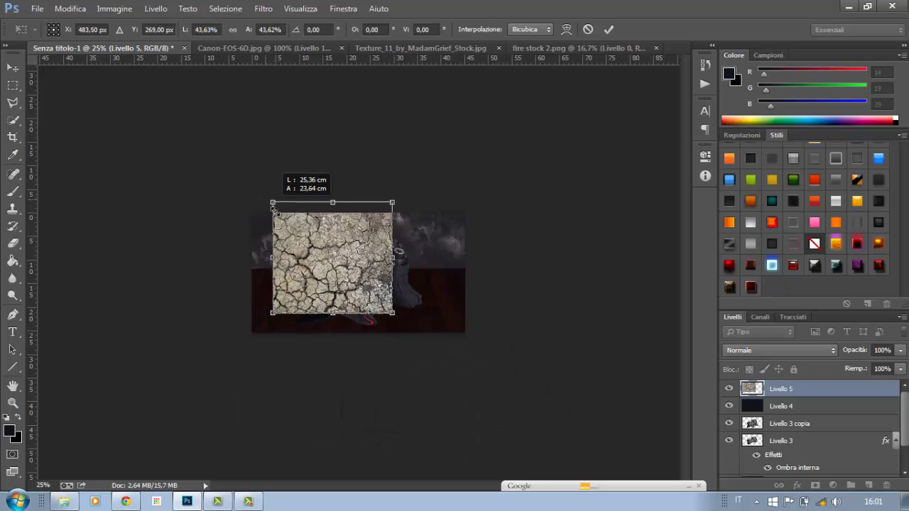
key("ctrl+plus")
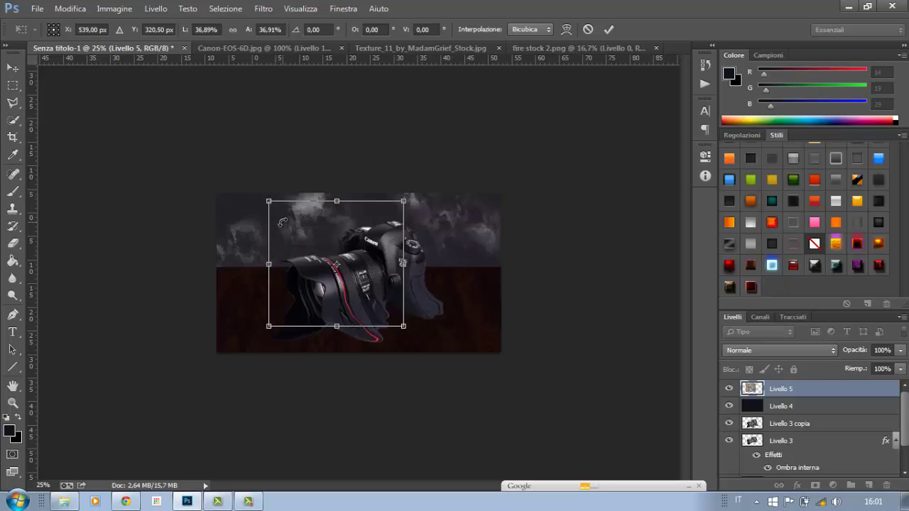
key("ctrl+plus")
key("ctrl+plus")
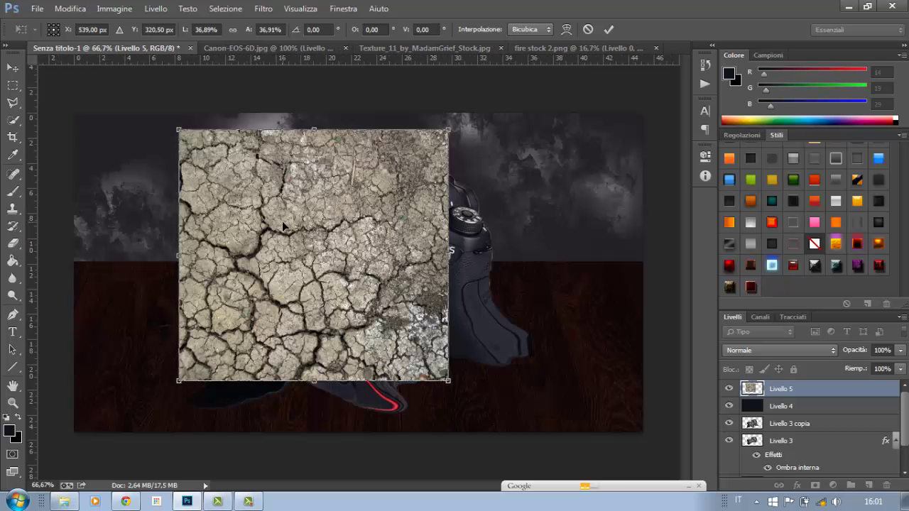
Move the texture over the camera, tilt it about -23.77°, stretch it, and apply.
left_click_drag(350, 320, 395, 349)
left_click_drag(495, 129, 417, 87)
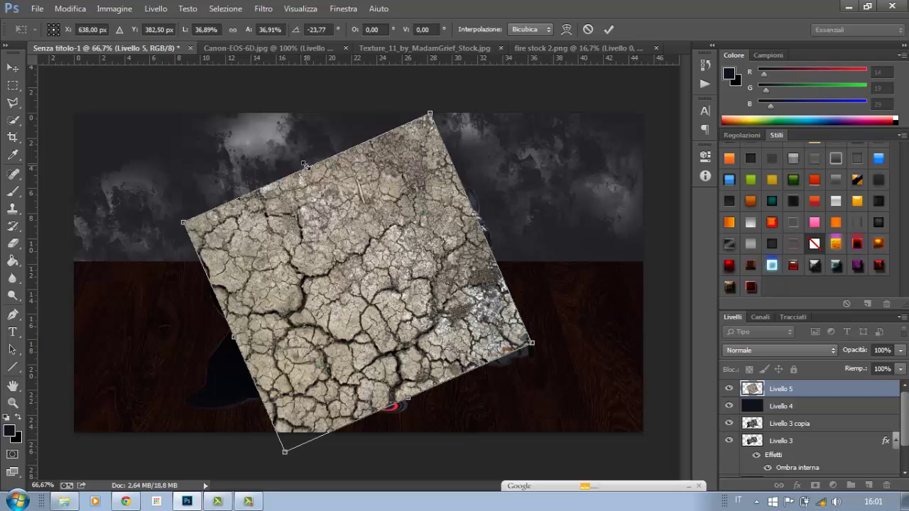
left_click_drag(305, 165, 323, 181)
left_click_drag(487, 239, 492, 237)
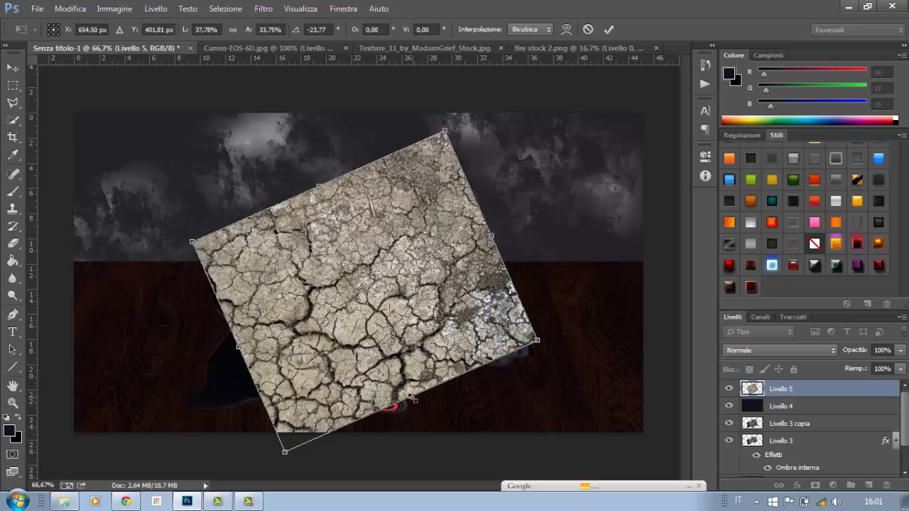
left_click_drag(413, 401, 415, 407)
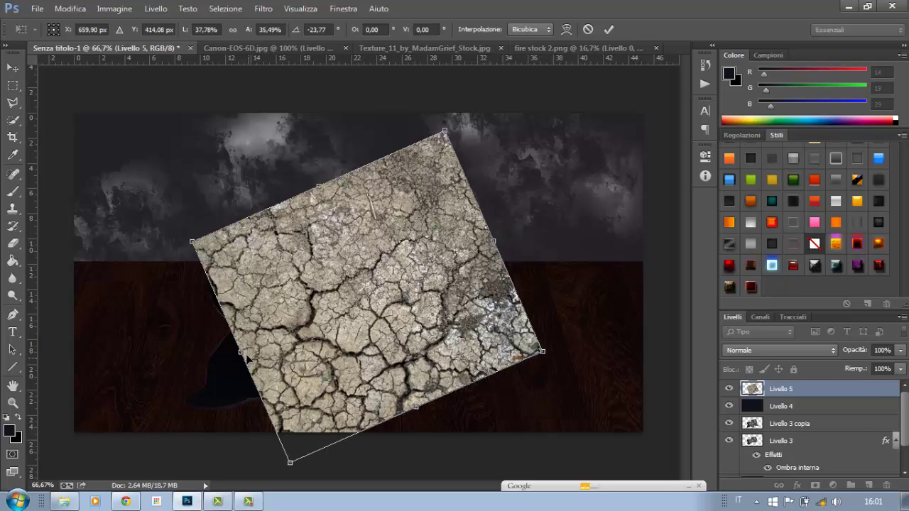
left_click_drag(240, 361, 177, 383)
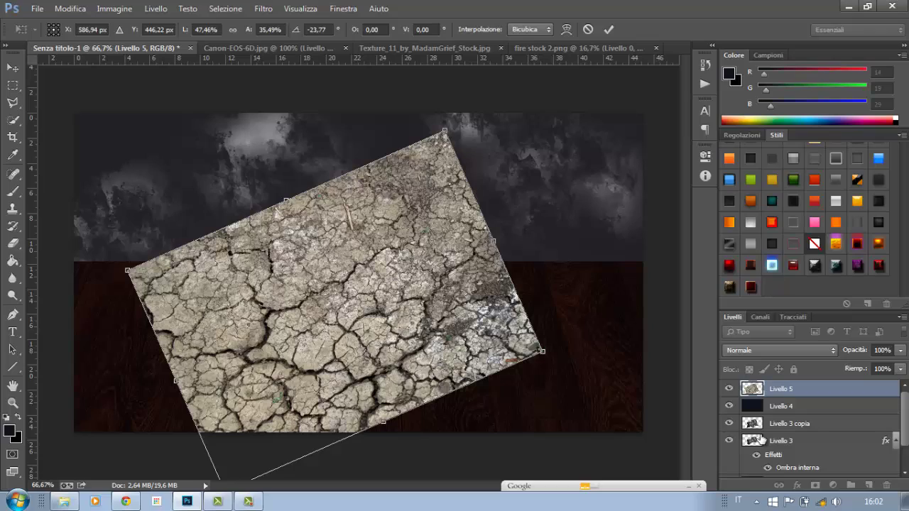
key("Return")
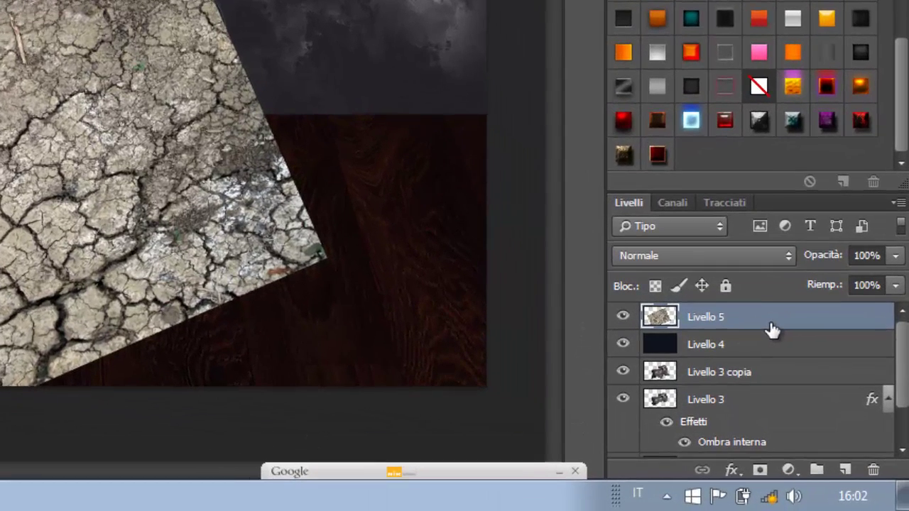
Move Livello 5 below Livello 4 and set its opacity to 70%.
left_click_drag(772, 329, 776, 367)
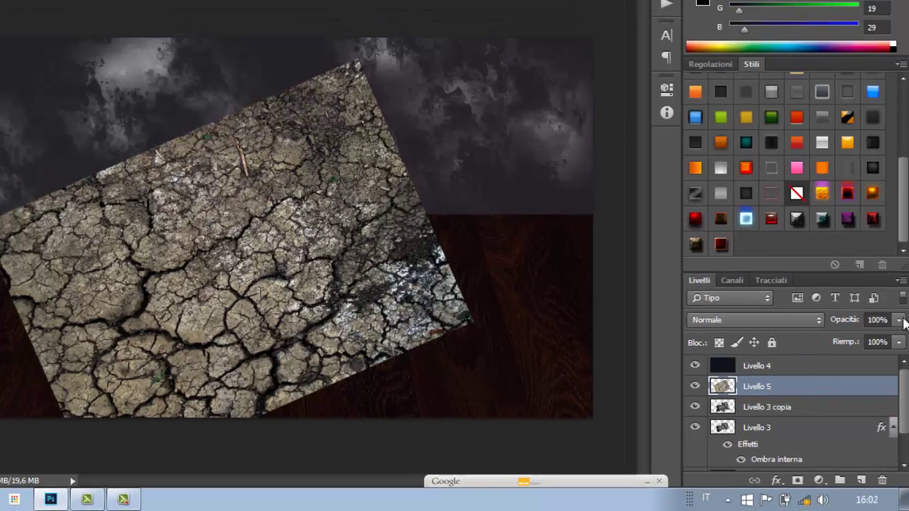
left_click(901, 320)
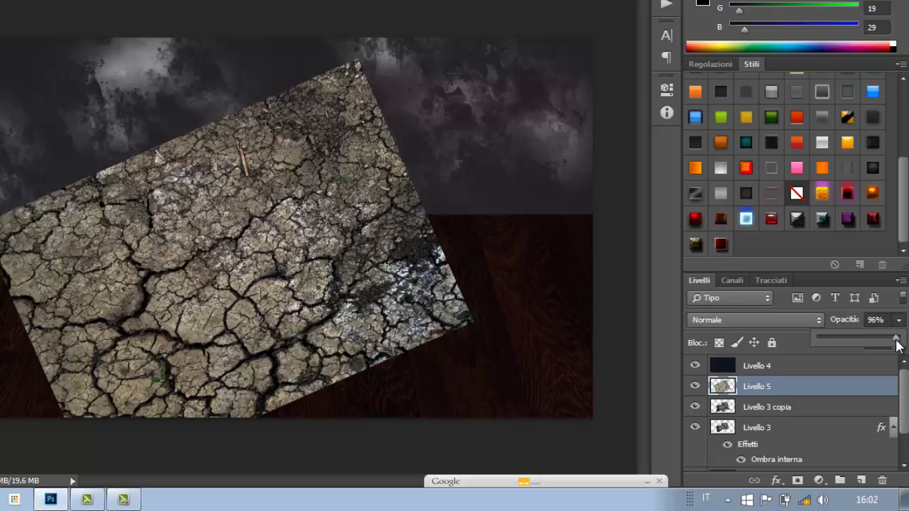
left_click_drag(899, 341, 875, 340)
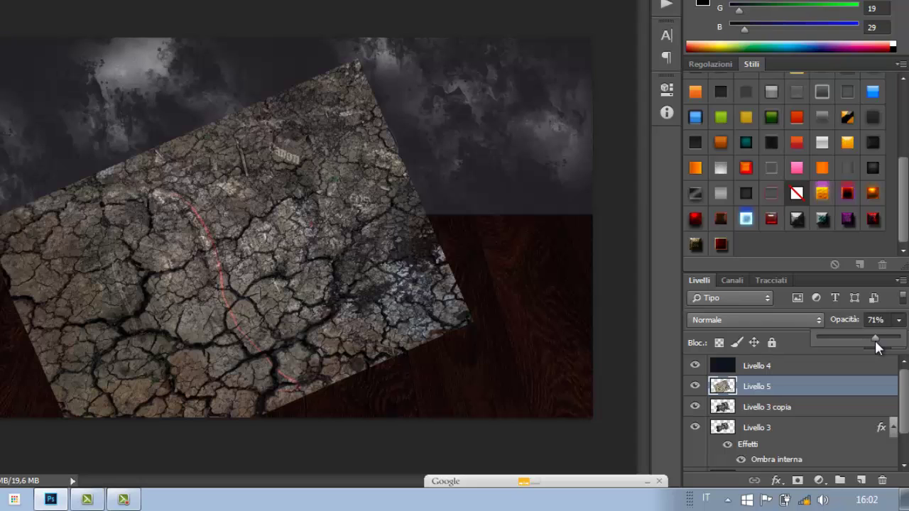
left_click_drag(874, 340, 873, 339)
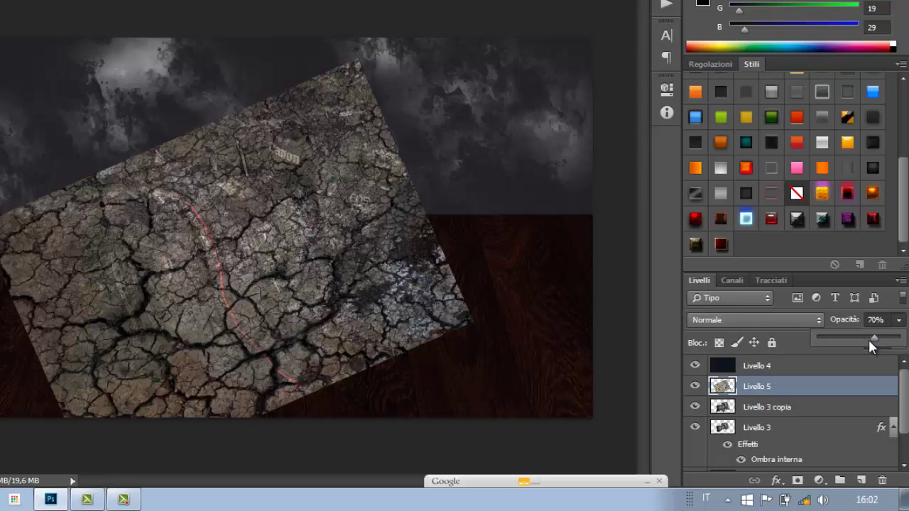
Set Livello 5's blend mode to Moltiplica.
left_click(795, 320)
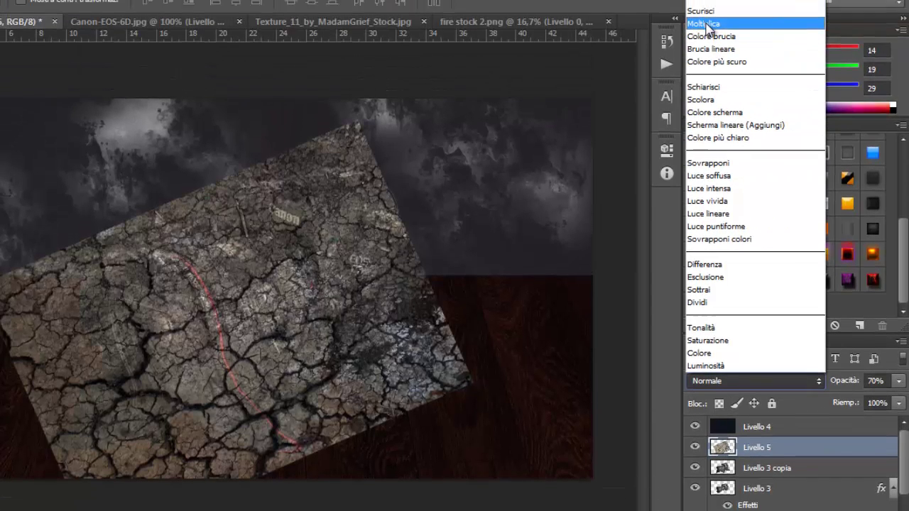
left_click(704, 42)
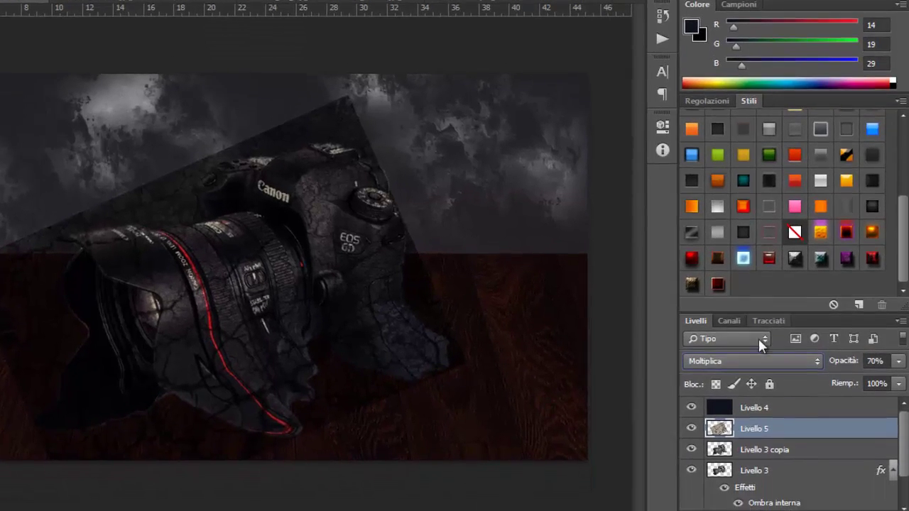
key("alt")
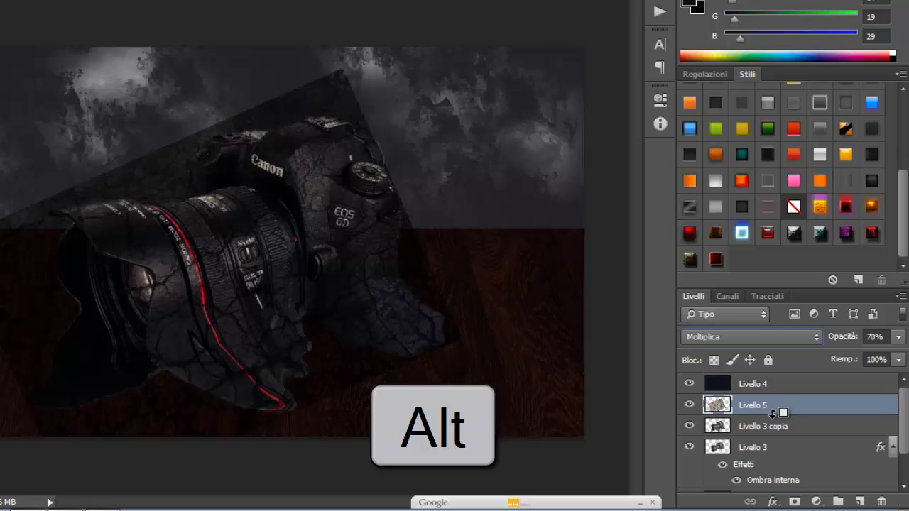
Clip Livello 5 to Livello 3 copia so the cracks stay within the camera.
left_click(773, 413, "alt")
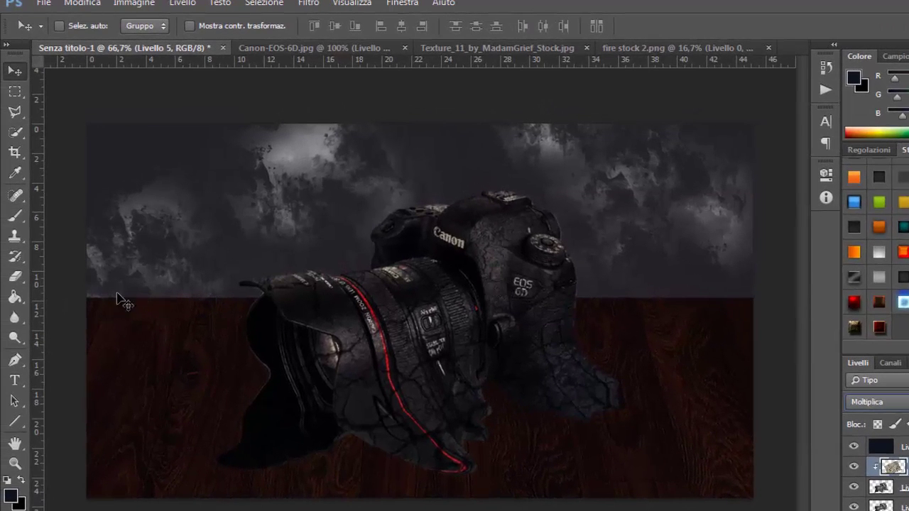
Softly fade the texture off the lens near the red band with a low-opacity Eraser.
left_click(17, 277)
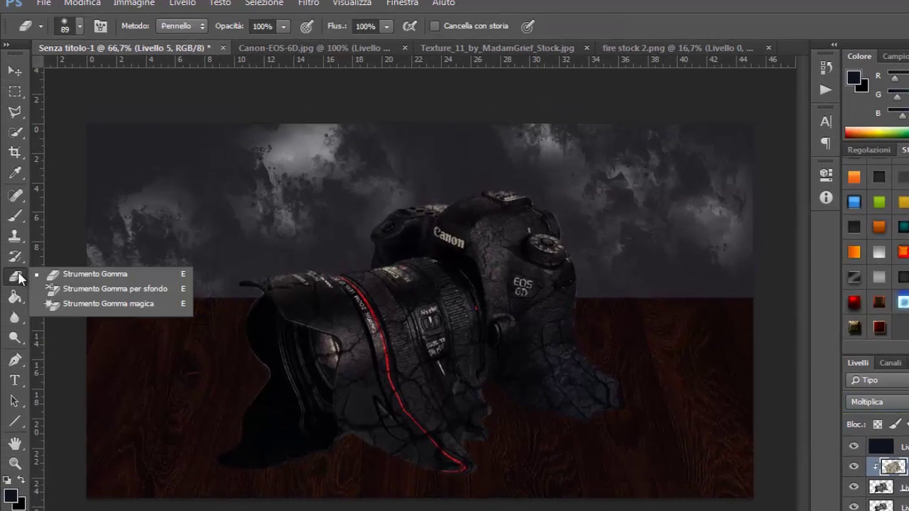
left_click(60, 277)
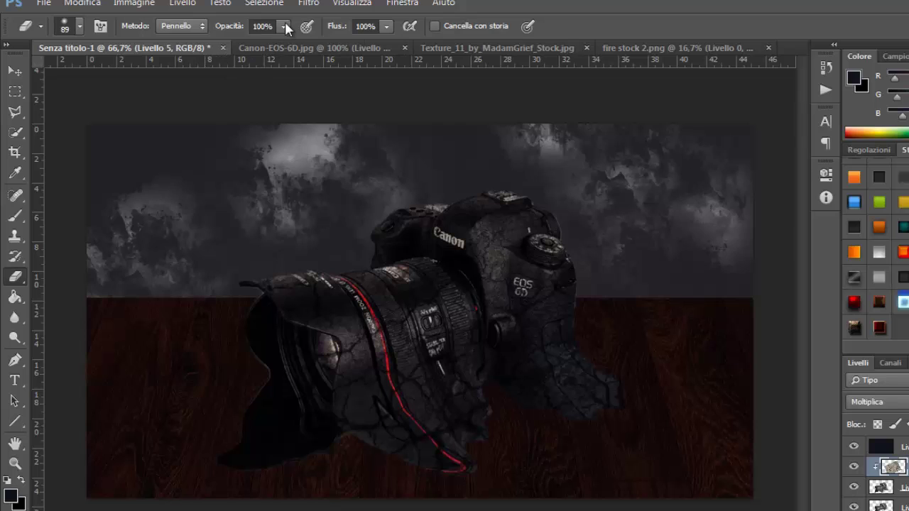
left_click_drag(283, 26, 217, 46)
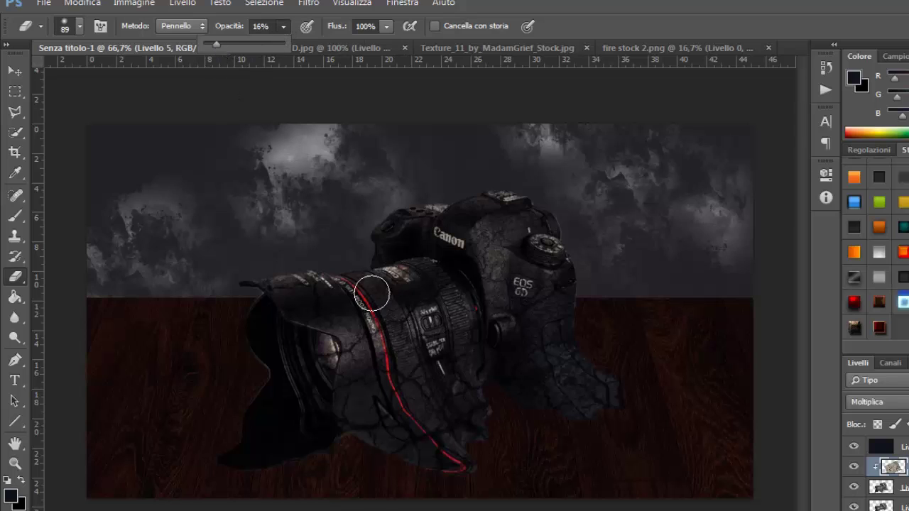
mouse_move(372, 295)
left_mouse_down()
mouse_move(447, 294)
mouse_move(388, 258)
mouse_move(365, 296)
mouse_move(442, 289)
mouse_move(513, 250)
mouse_move(421, 278)
mouse_move(490, 279)
mouse_move(325, 301)
mouse_move(365, 301)
mouse_move(391, 321)
mouse_move(381, 305)
mouse_move(410, 304)
mouse_move(443, 250)
mouse_move(398, 245)
mouse_move(502, 283)
mouse_move(324, 361)
mouse_move(325, 348)
mouse_move(331, 361)
left_mouse_up()
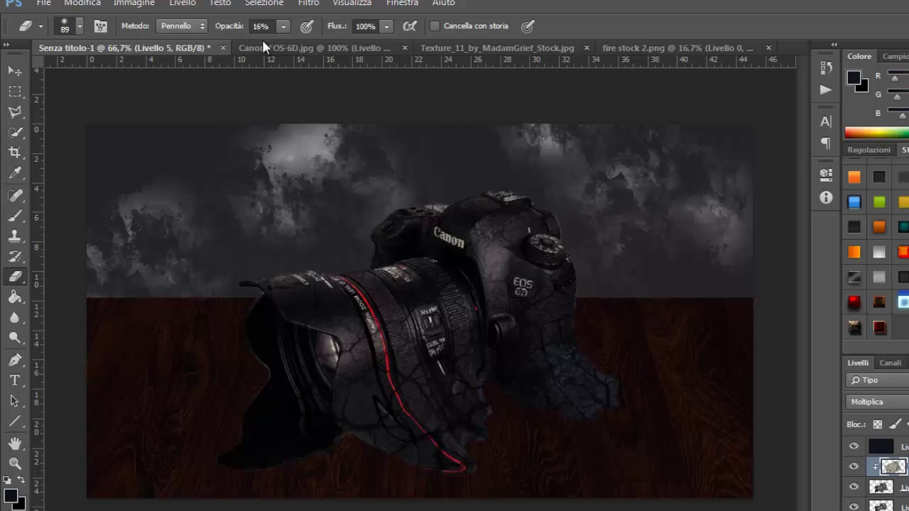
Erase the texture at 100% opacity from the lens glass, focus ring and hood rim.
left_click(281, 29)
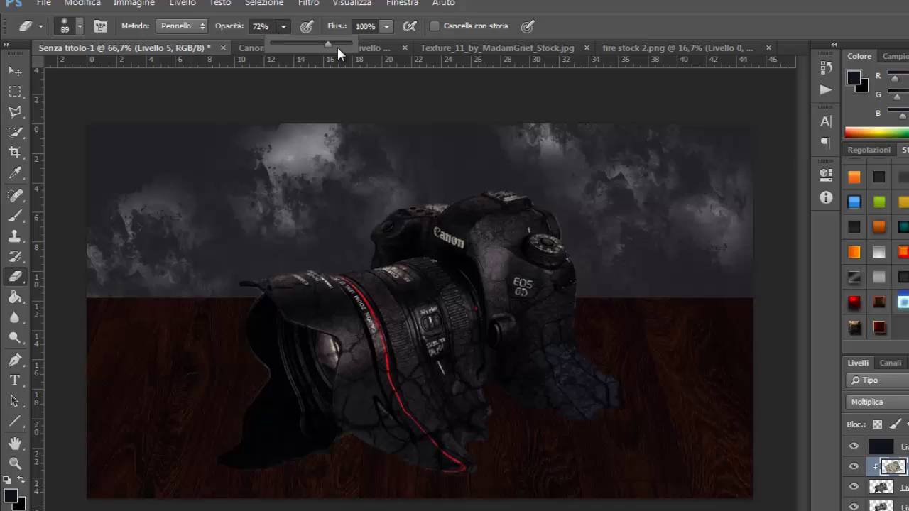
left_click(323, 355)
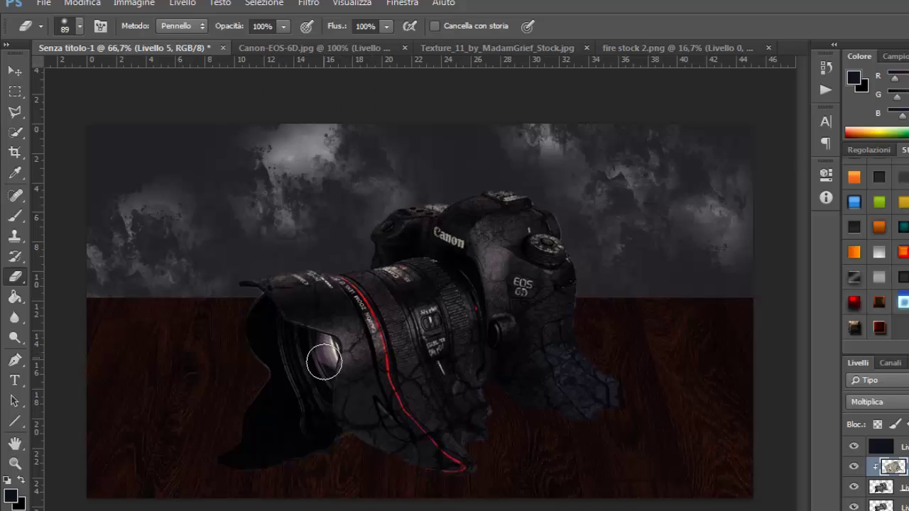
mouse_move(319, 361)
left_mouse_down()
mouse_move(326, 366)
mouse_move(315, 341)
mouse_move(326, 375)
mouse_move(324, 349)
left_mouse_up()
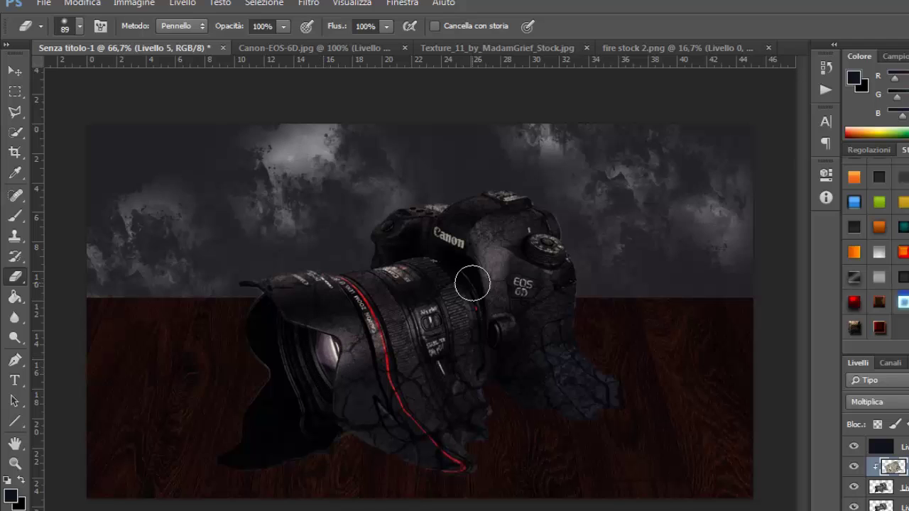
mouse_move(472, 283)
left_mouse_down()
mouse_move(422, 290)
mouse_move(379, 314)
mouse_move(308, 268)
mouse_move(285, 360)
left_mouse_up()
Close Texture_11 and open lava texture.jpg from recent files.
left_click(587, 47)
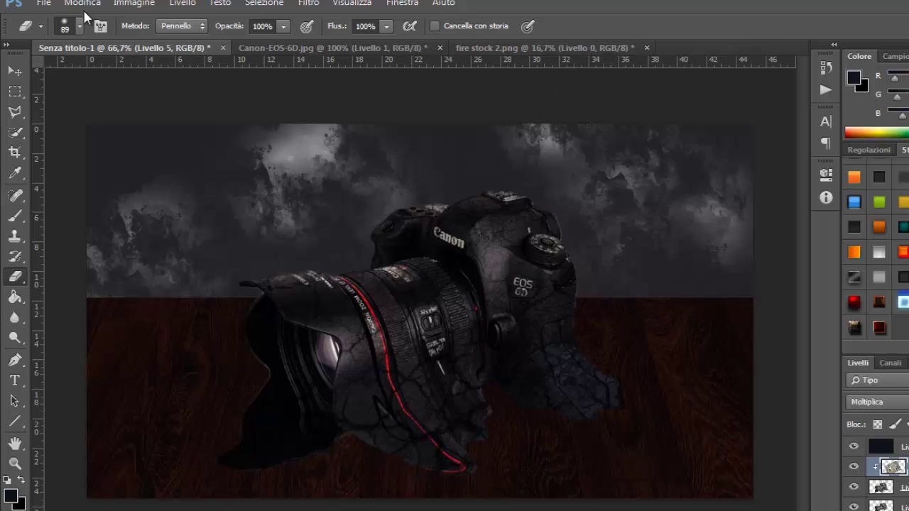
left_click(44, 4)
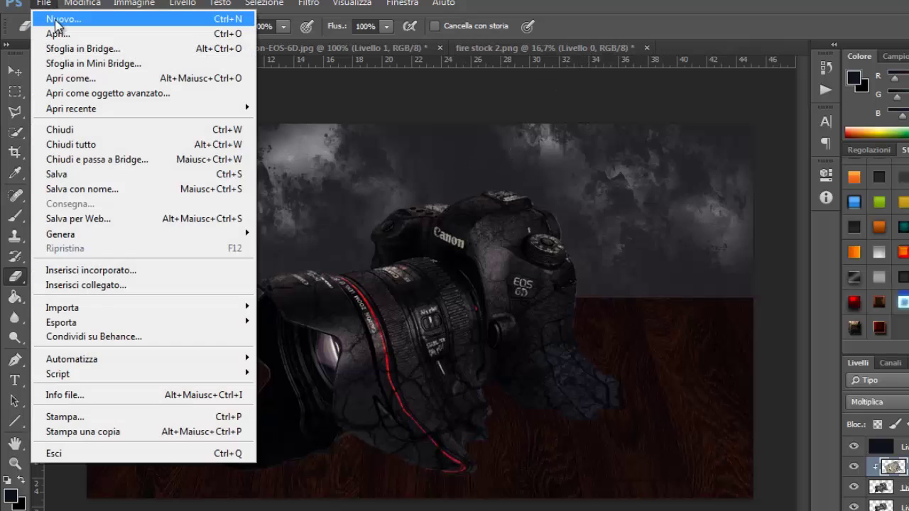
mouse_move(71, 109)
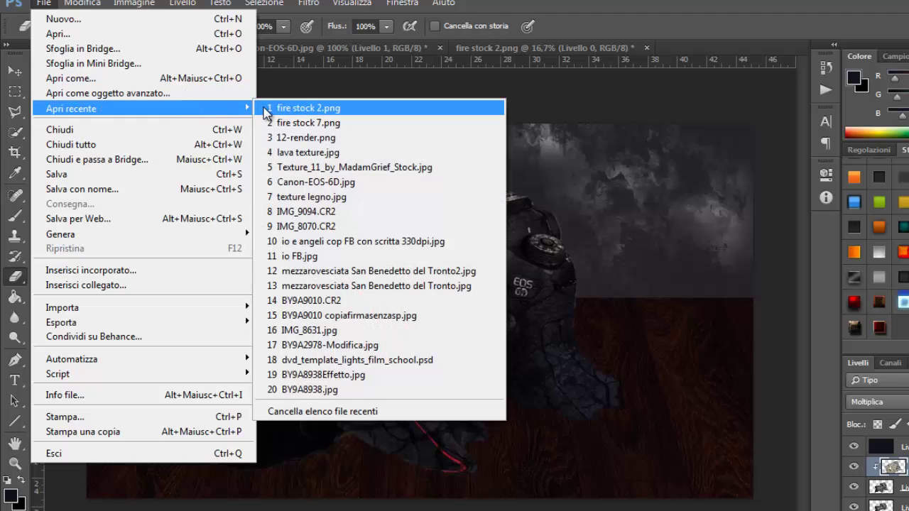
left_click(312, 151)
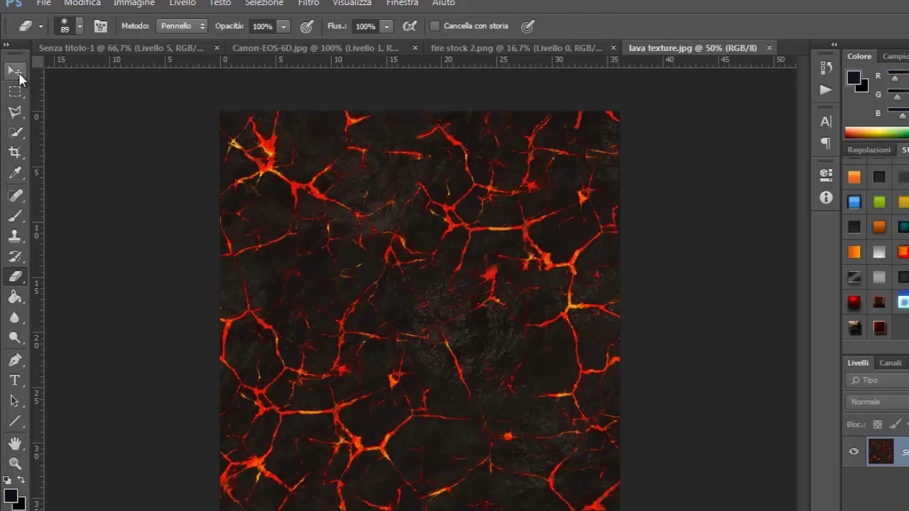
Drag the lava texture into Senza titolo-1 and shift it right.
left_click(16, 71)
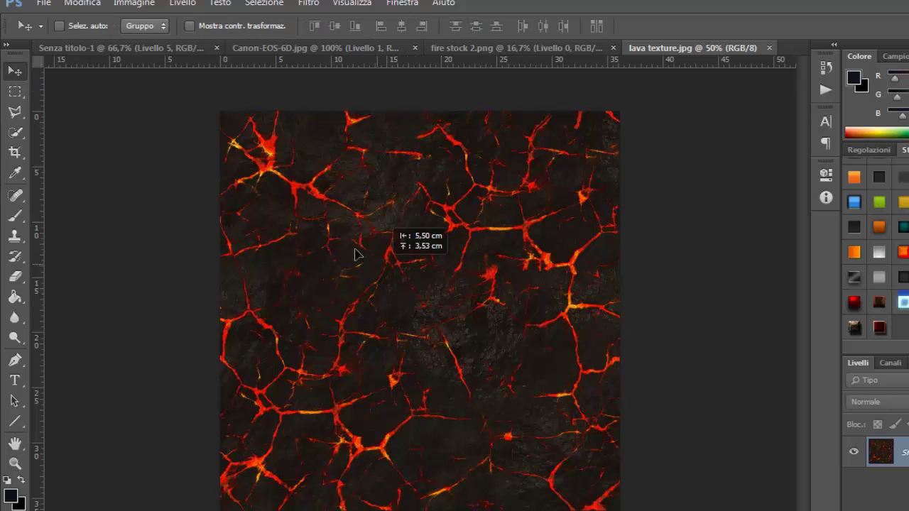
left_click_drag(357, 256, 154, 53)
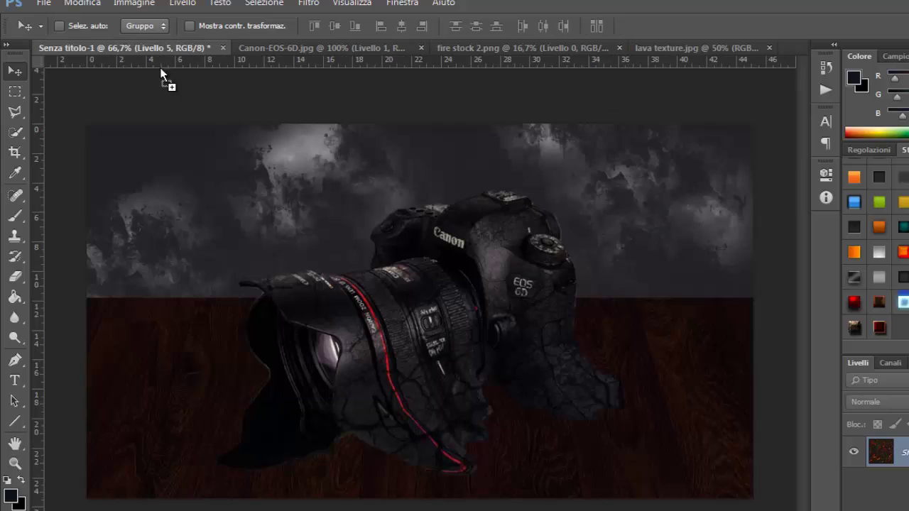
left_click_drag(154, 49, 443, 323)
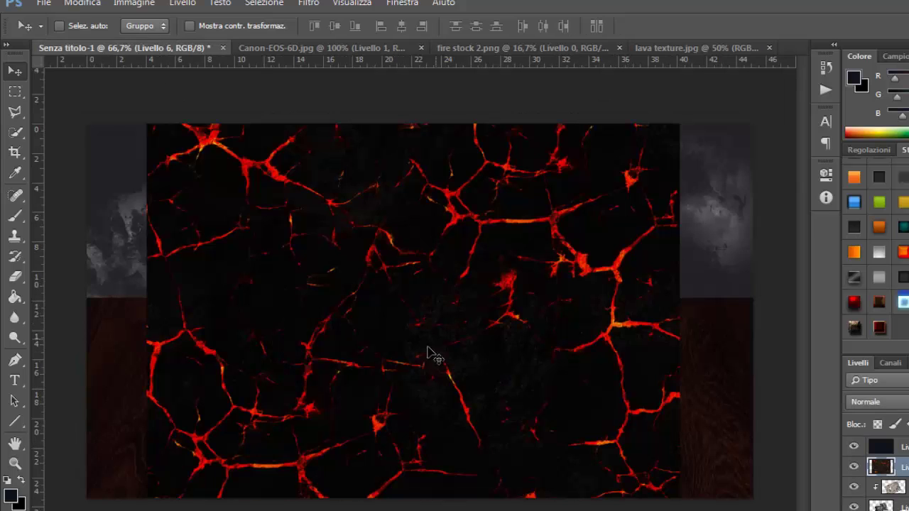
left_click_drag(404, 389, 471, 396)
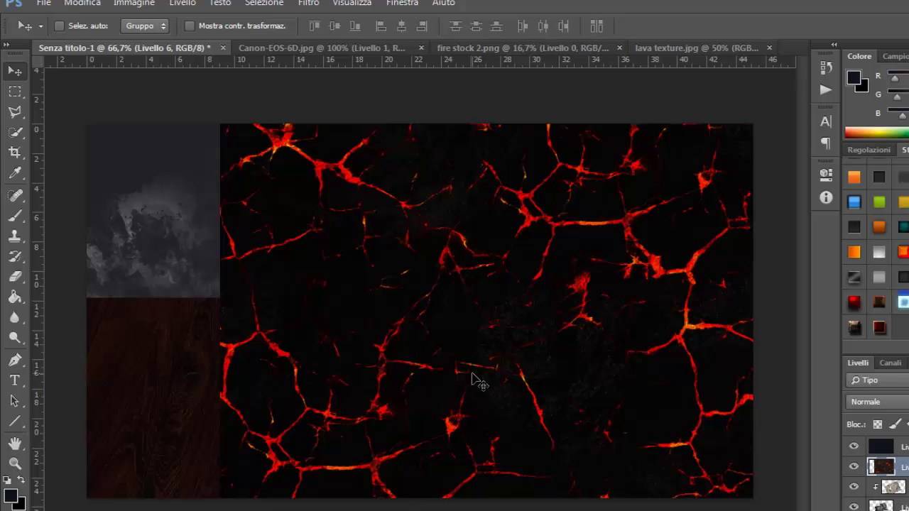
Free-transform Livello 6, shrinking the lava texture to about half size.
key("ctrl+t")
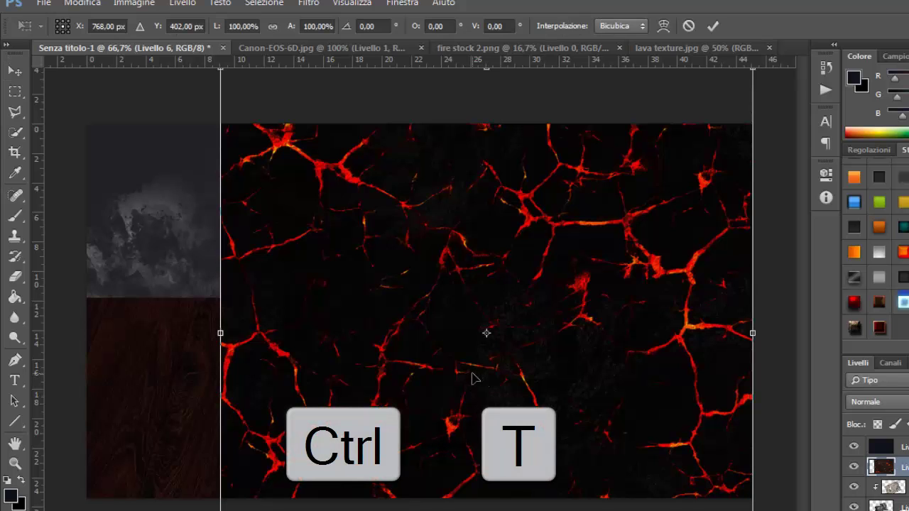
key("ctrl+minus")
key("ctrl+minus")
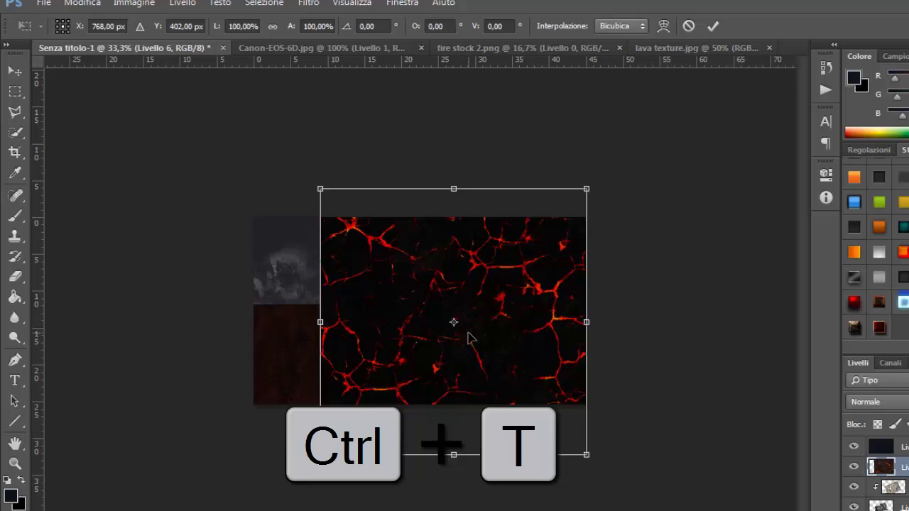
left_click_drag(589, 188, 495, 281)
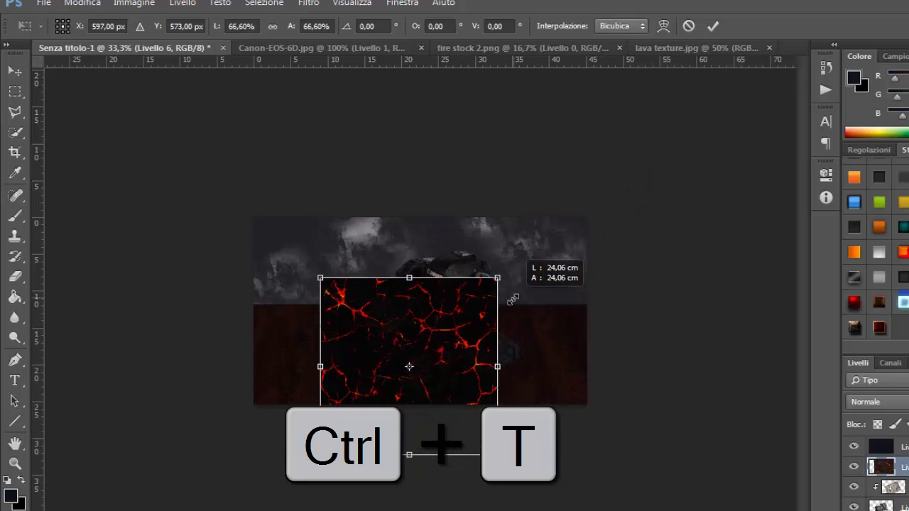
left_click_drag(321, 455, 357, 417)
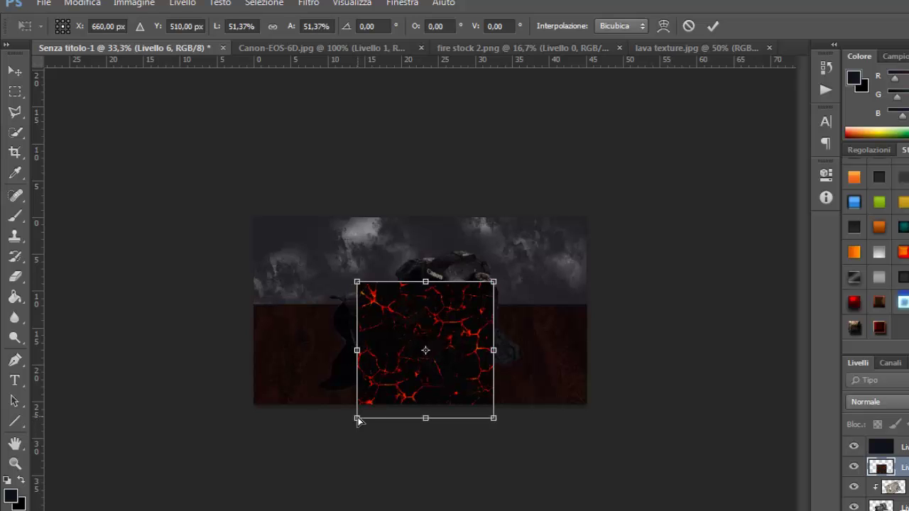
key("ctrl+plus")
key("ctrl+plus")
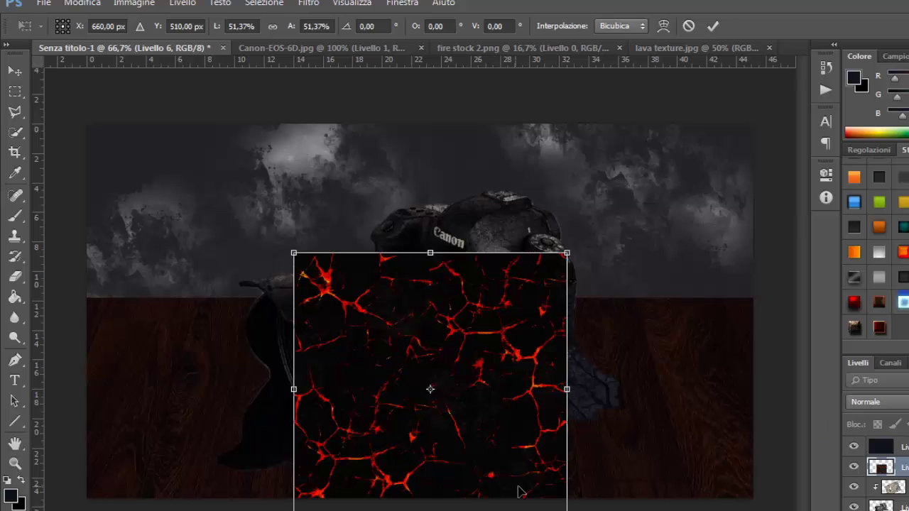
Rotate the lava texture to -28.5°, fit it over the lens, and set 54% opacity.
left_click_drag(589, 490, 618, 427)
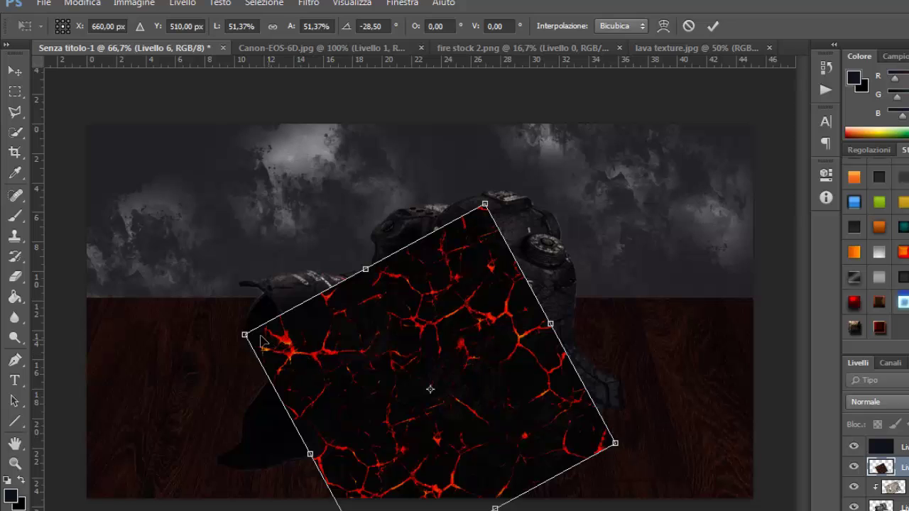
left_click_drag(244, 335, 281, 334)
left_click_drag(401, 363, 406, 343)
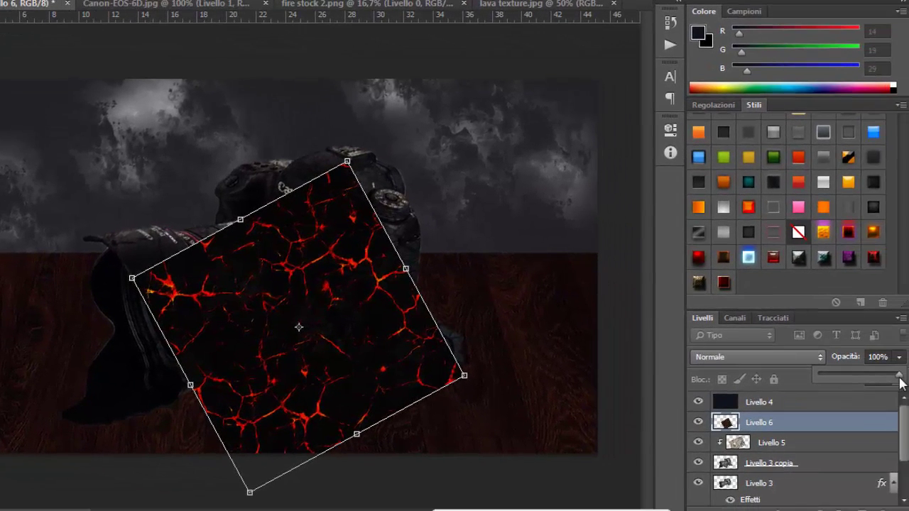
left_click_drag(898, 383, 862, 384)
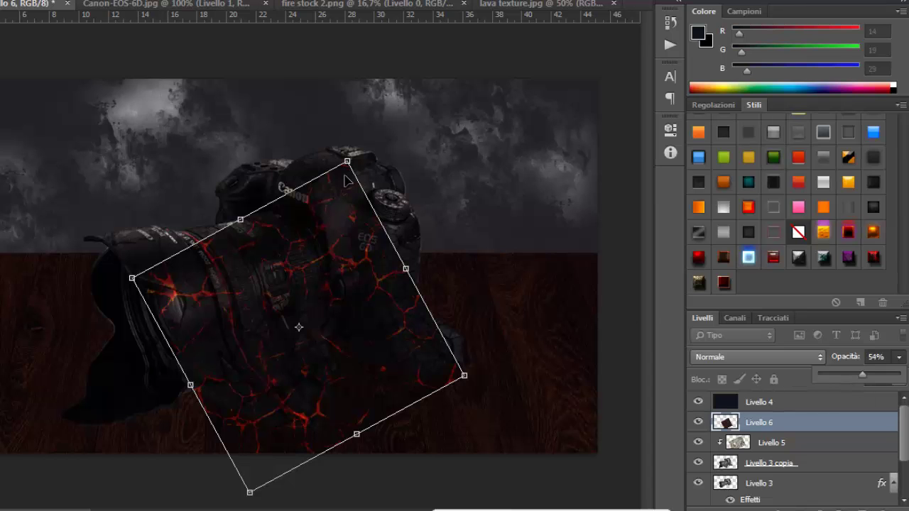
left_click_drag(346, 161, 313, 202)
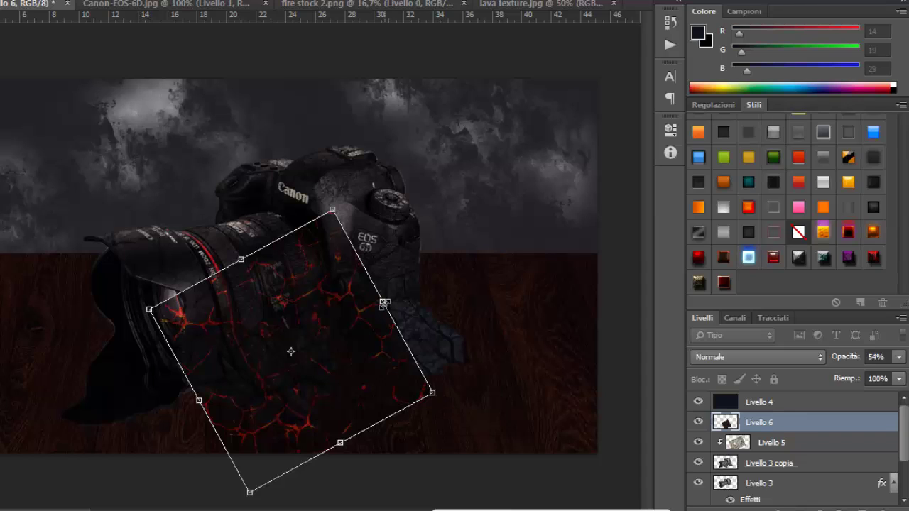
mouse_move(383, 303)
left_mouse_down()
mouse_move(419, 297)
mouse_move(425, 302)
mouse_move(404, 321)
left_mouse_up()
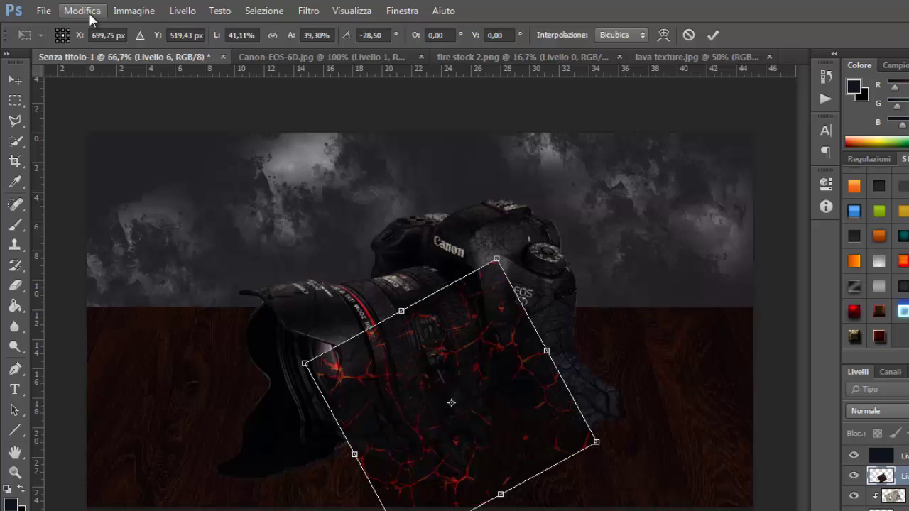
Warp the lava texture's edges and corners around the lens and melted base, then commit.
left_click(91, 16)
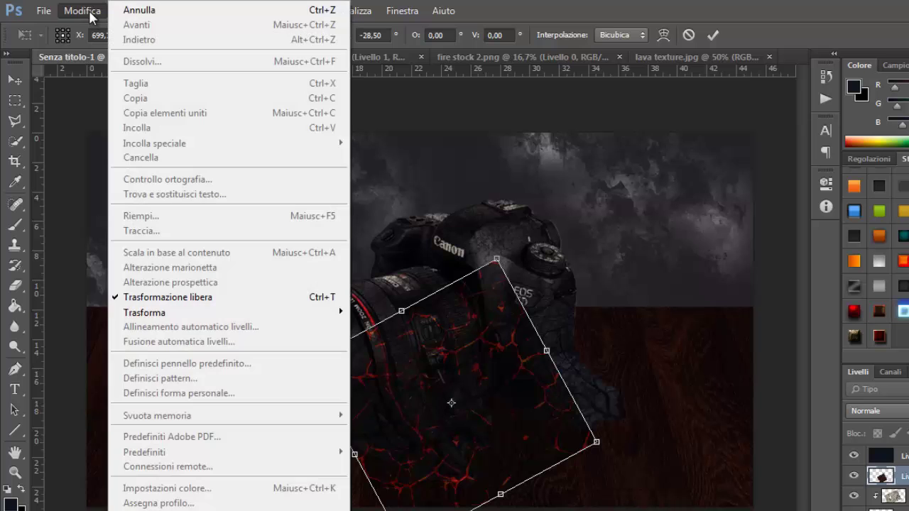
mouse_move(227, 312)
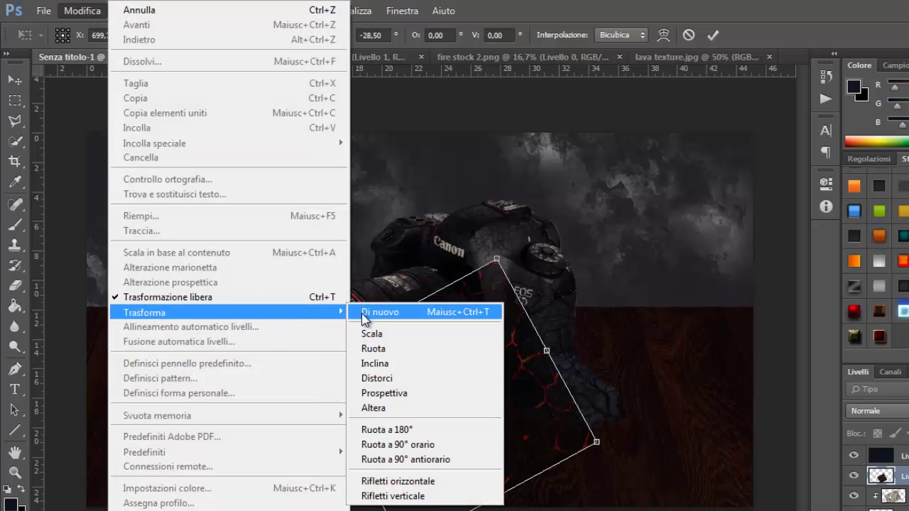
left_click(396, 378)
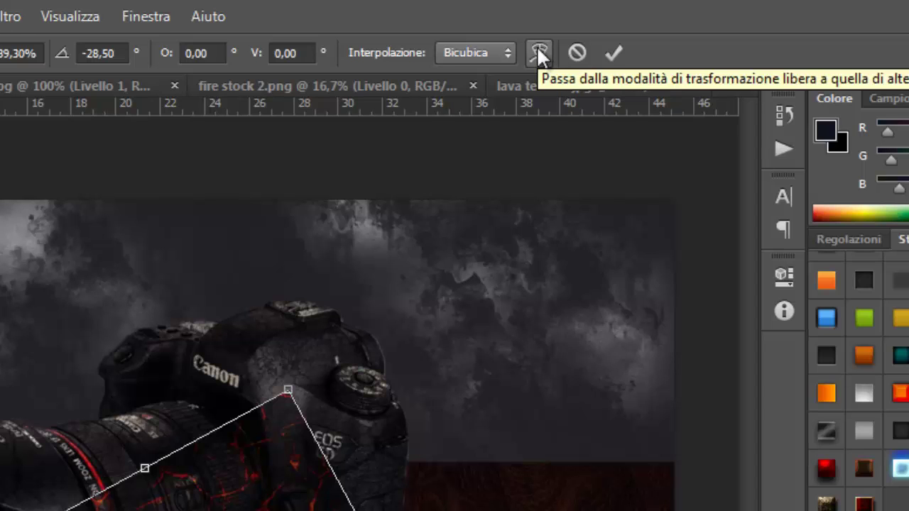
left_click(537, 52)
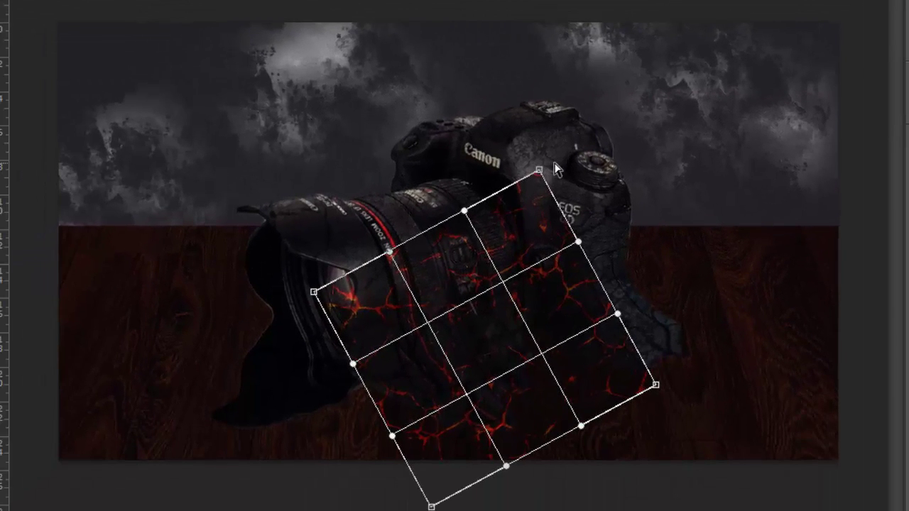
left_click_drag(539, 173, 503, 217)
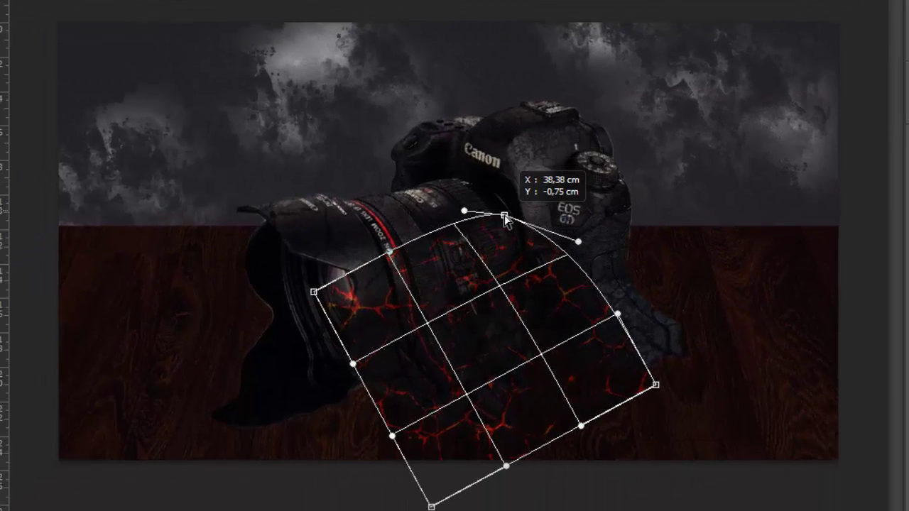
left_click_drag(566, 276, 634, 334)
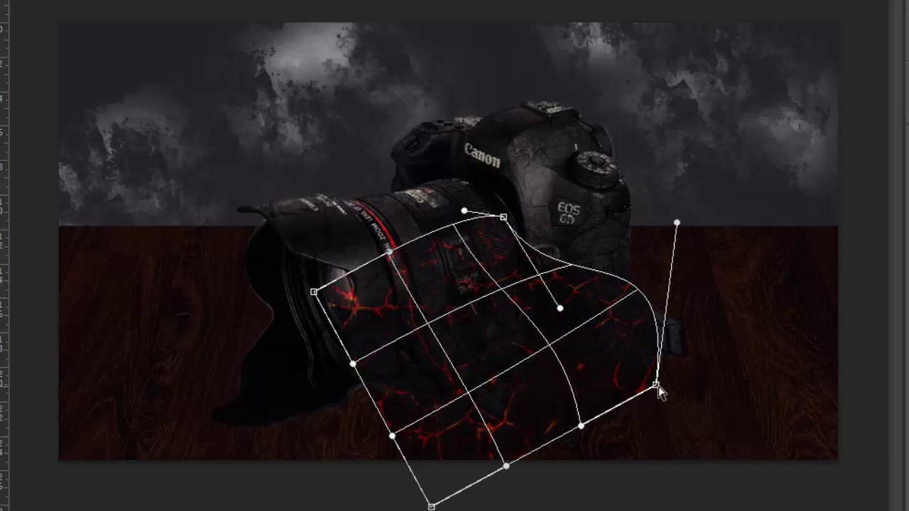
left_click_drag(656, 385, 697, 358)
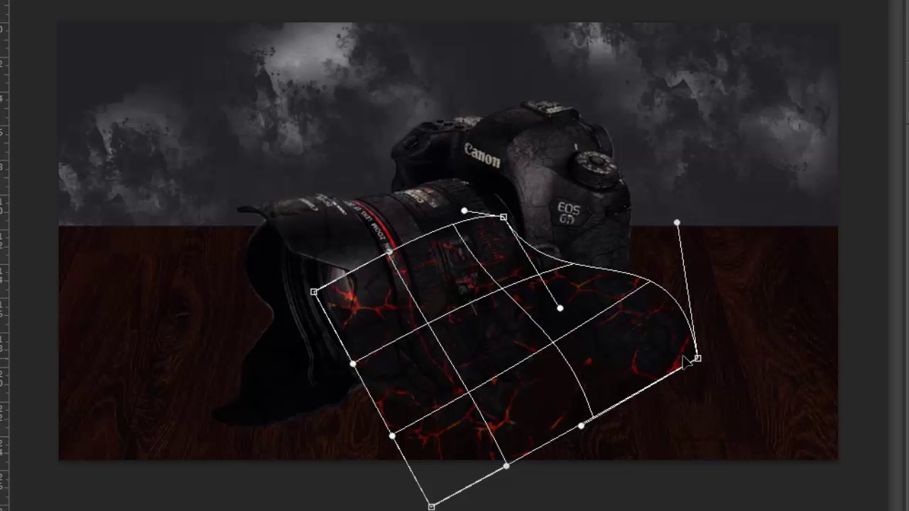
left_click_drag(503, 217, 507, 219)
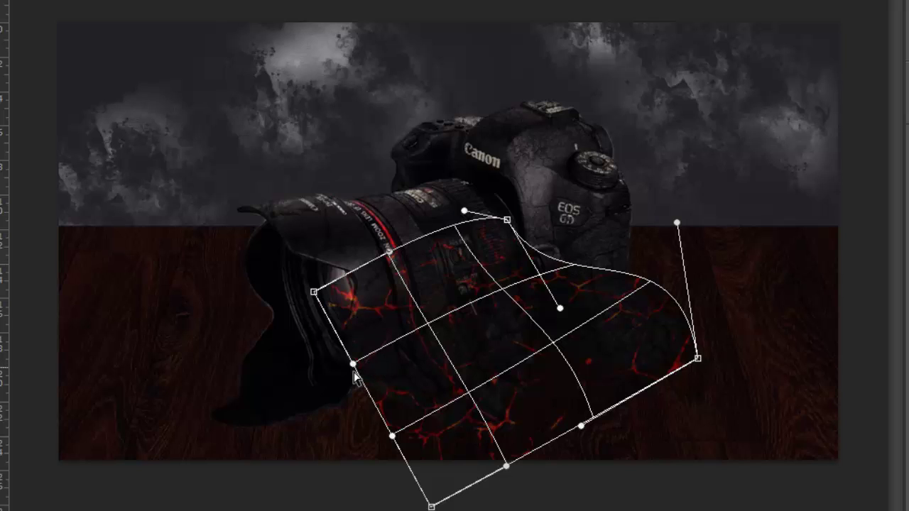
left_click_drag(314, 293, 355, 300)
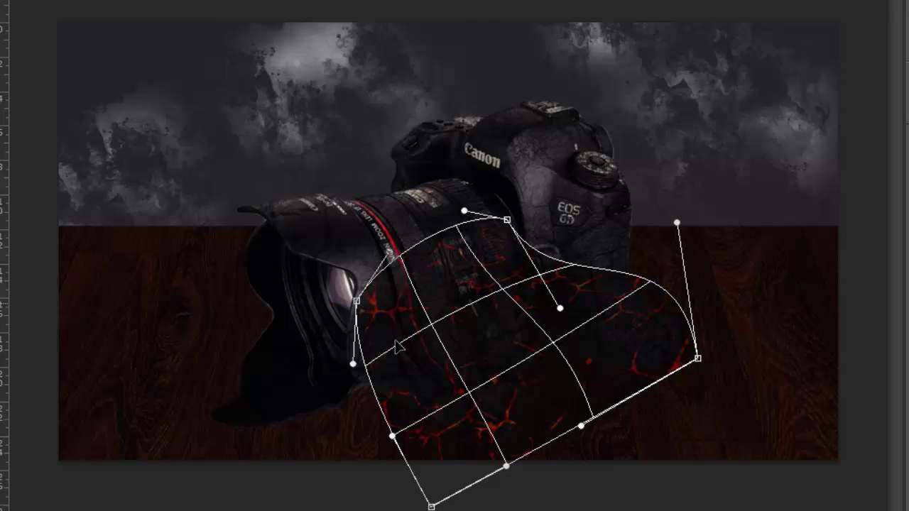
left_click_drag(430, 504, 442, 418)
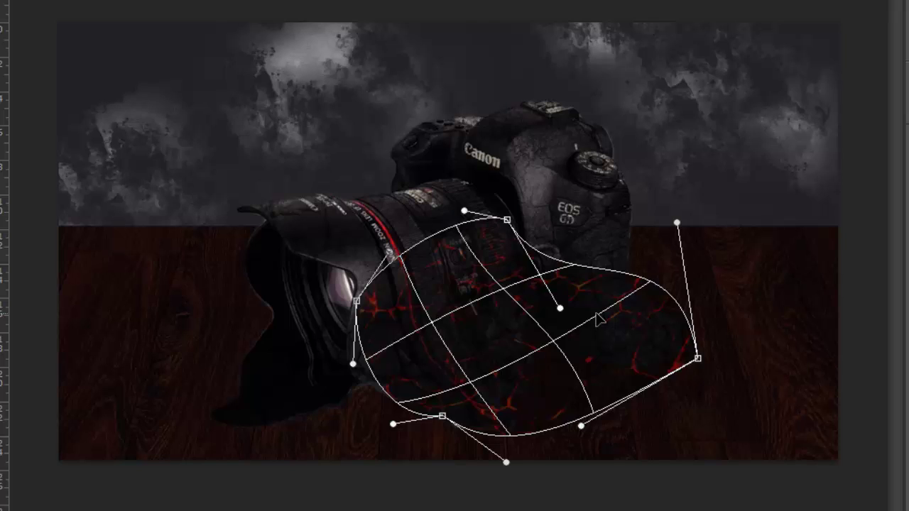
key("Return")
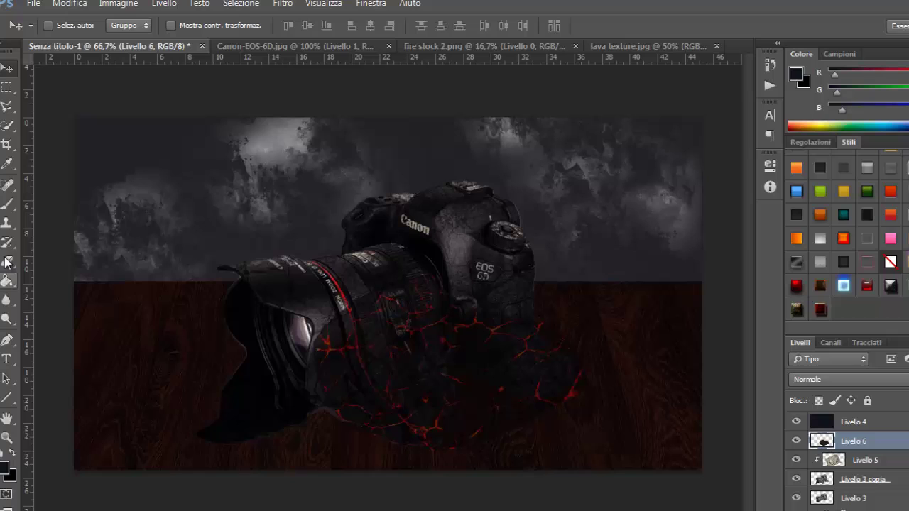
Erase the lava spill below the camera, restore 100% opacity, and duplicate Livello 6.
left_click(6, 262)
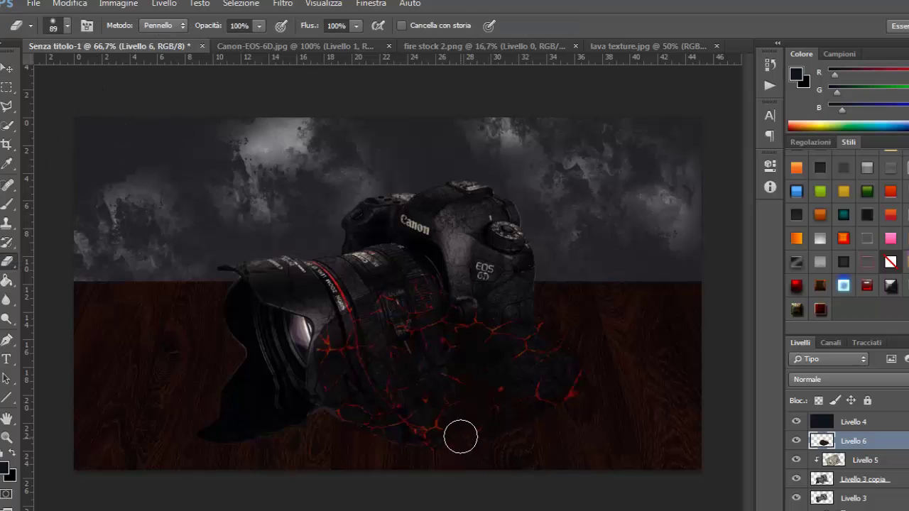
mouse_move(468, 405)
left_mouse_down()
mouse_move(467, 379)
mouse_move(487, 408)
mouse_move(547, 414)
mouse_move(600, 374)
mouse_move(598, 363)
left_mouse_up()
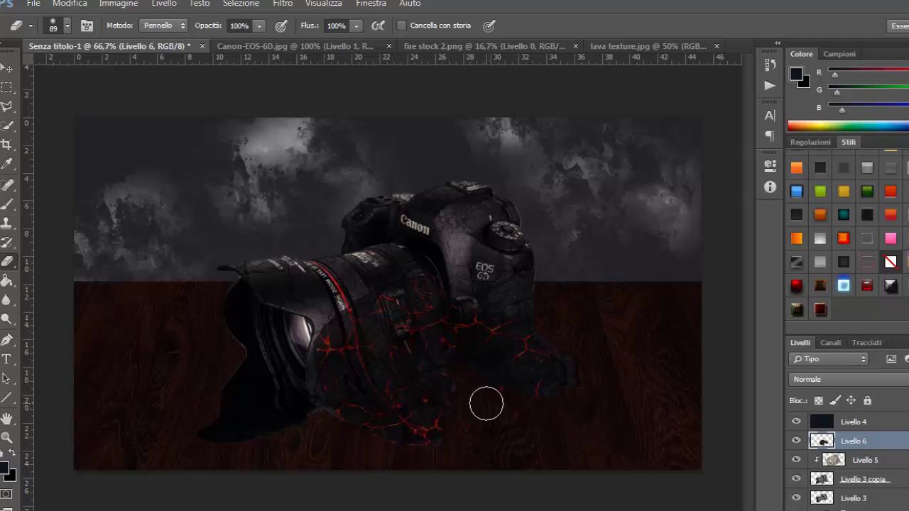
left_click_drag(487, 413, 484, 416)
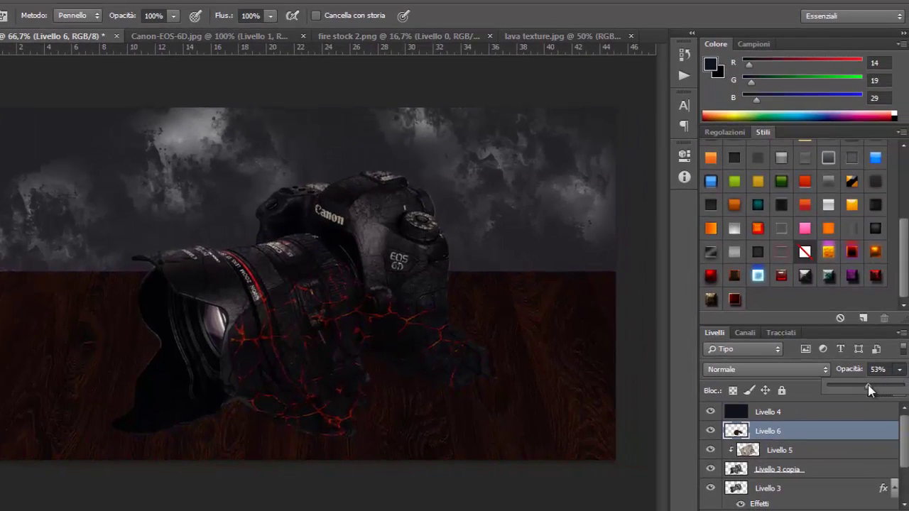
left_click_drag(869, 389, 903, 386)
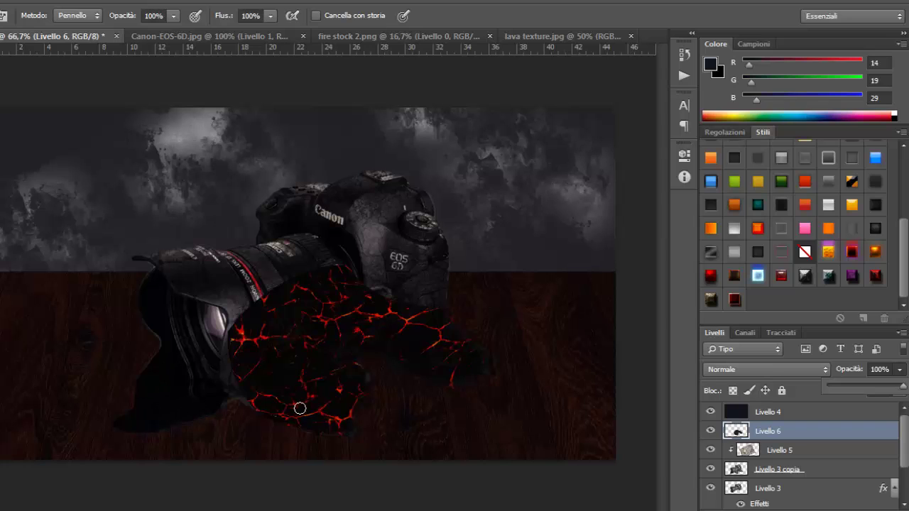
key("ctrl+j")
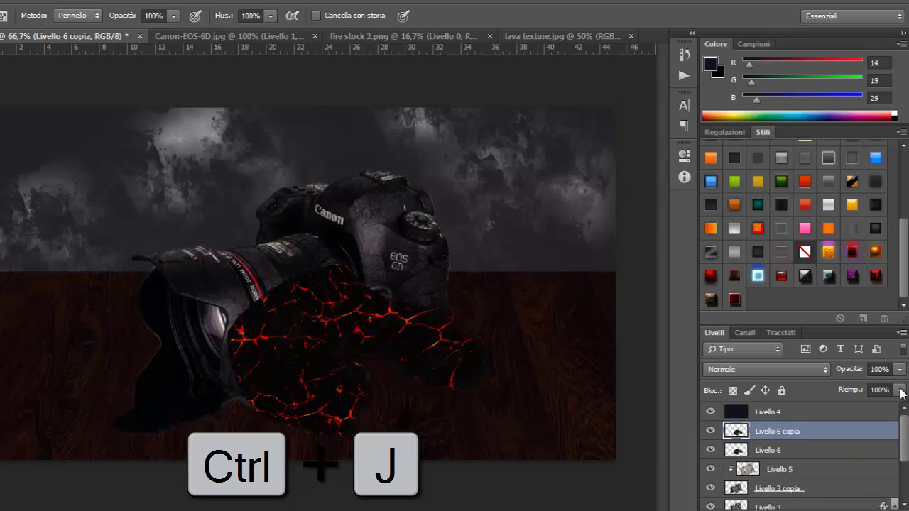
Lower Livello 6 copia to about 41% opacity and move it down-left.
left_click(898, 371)
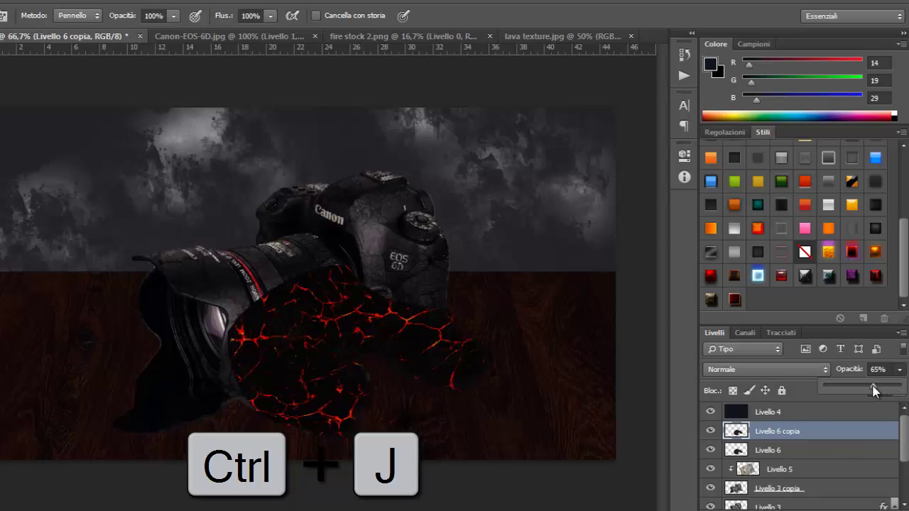
left_click_drag(873, 390, 856, 395)
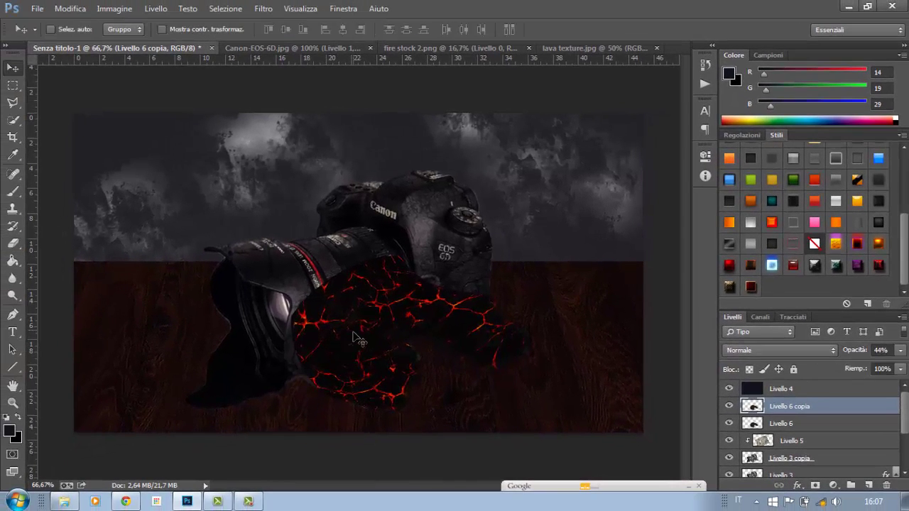
left_click_drag(353, 332, 202, 404)
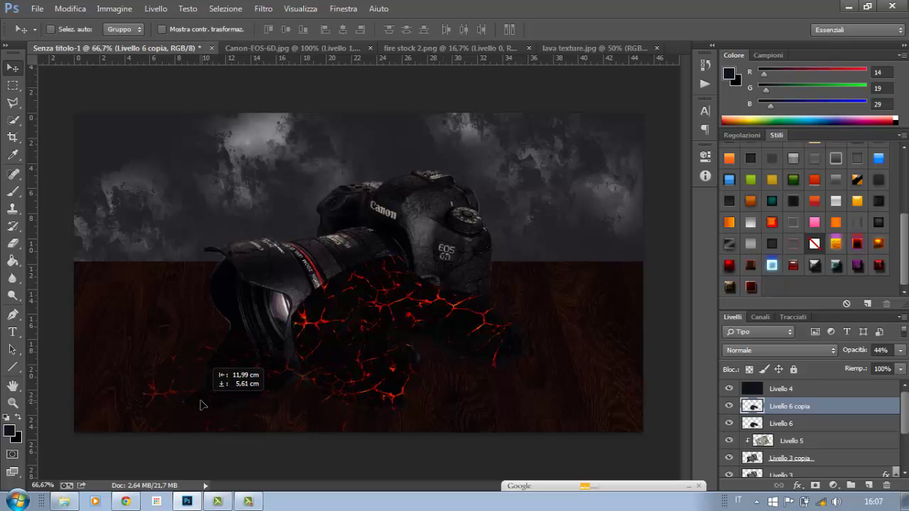
left_click_drag(202, 404, 199, 407)
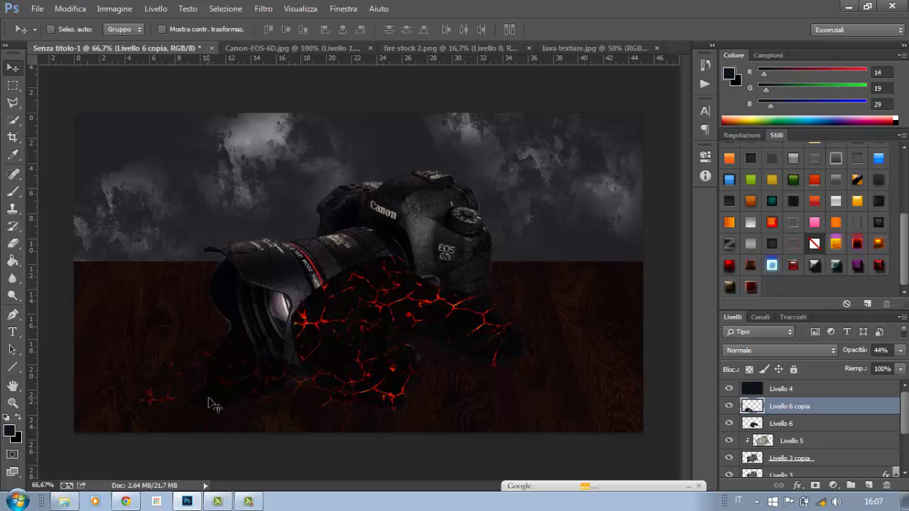
left_click_drag(221, 379, 223, 380)
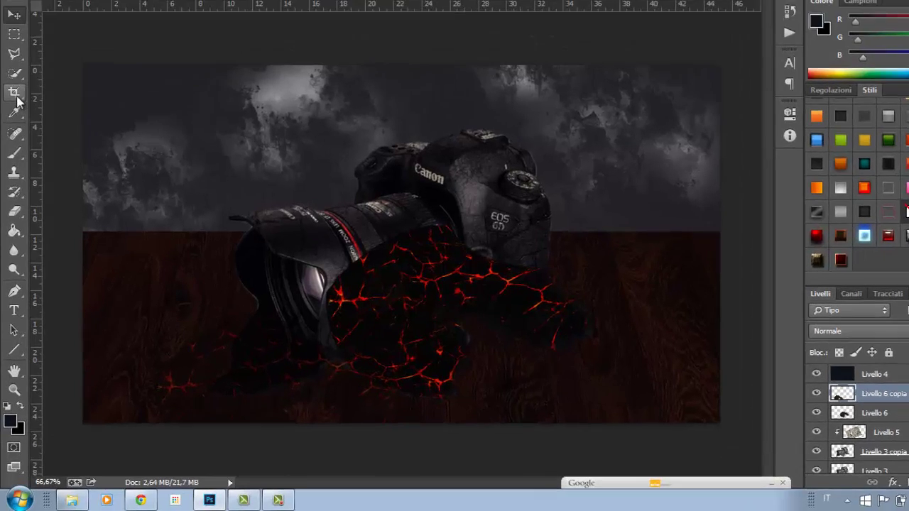
Erase the copied cracks along the lens hood edge with an 80 px Eraser.
left_click(18, 146)
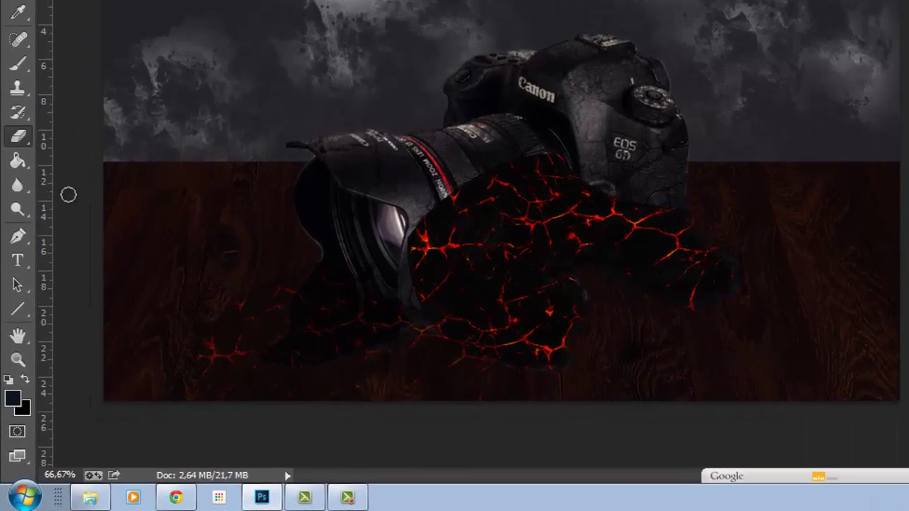
left_click_drag(215, 184, 251, 199)
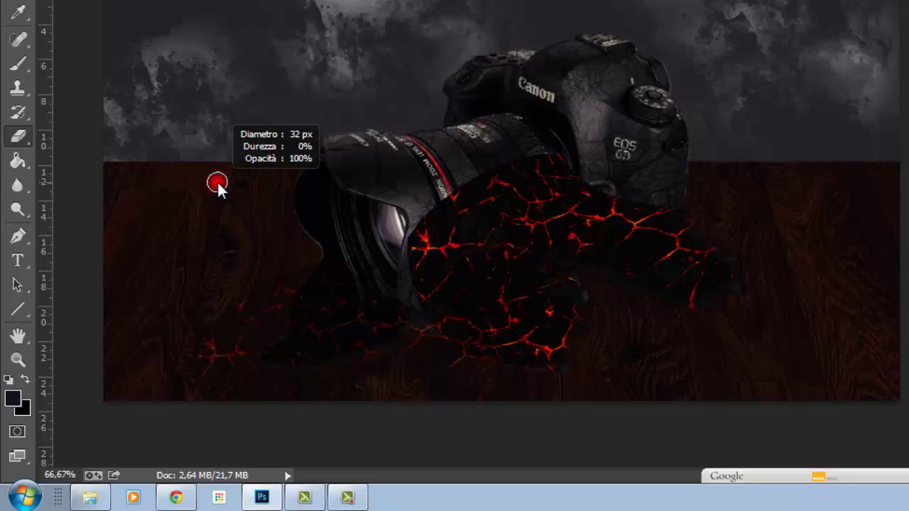
mouse_move(299, 243)
left_mouse_down()
mouse_move(264, 328)
mouse_move(235, 365)
mouse_move(255, 386)
mouse_move(301, 386)
mouse_move(412, 351)
mouse_move(526, 388)
mouse_move(471, 391)
mouse_move(481, 373)
mouse_move(493, 379)
mouse_move(426, 349)
mouse_move(388, 374)
mouse_move(173, 387)
mouse_move(223, 315)
mouse_move(173, 383)
mouse_move(236, 371)
left_mouse_up()
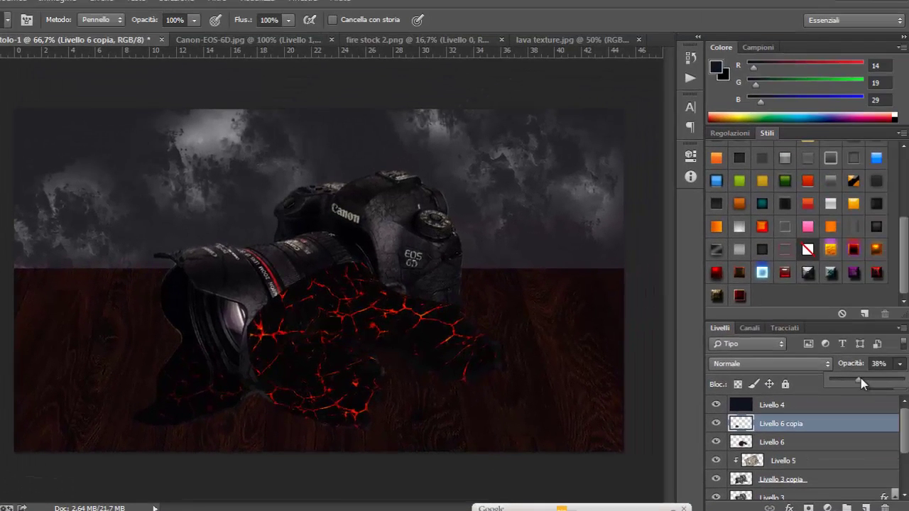
Set Livello 6 copia to 100% opacity and merge it with Livello 6 via Unisci livelli.
left_click_drag(860, 380, 903, 380)
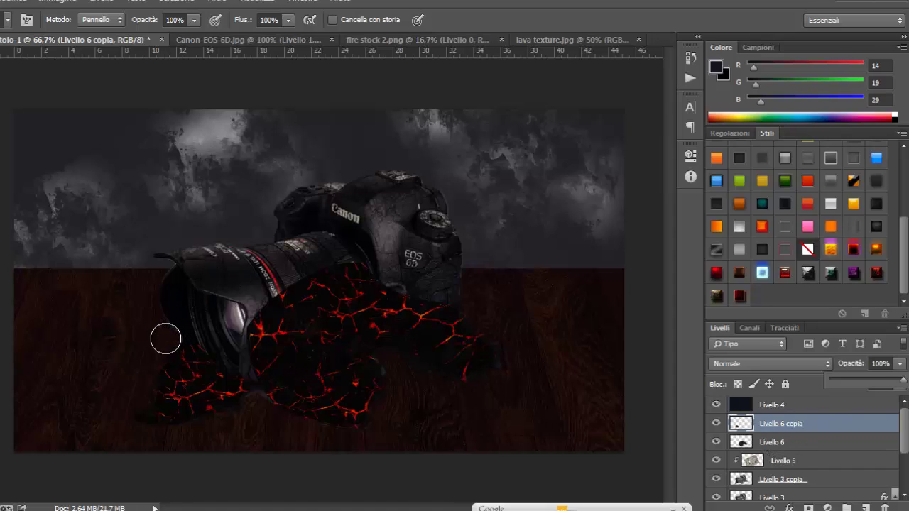
left_click(165, 340)
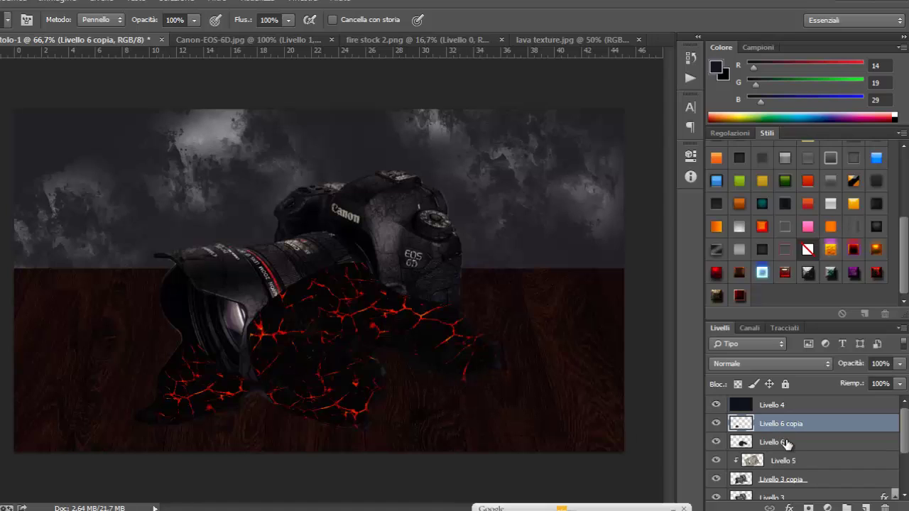
left_click(786, 443)
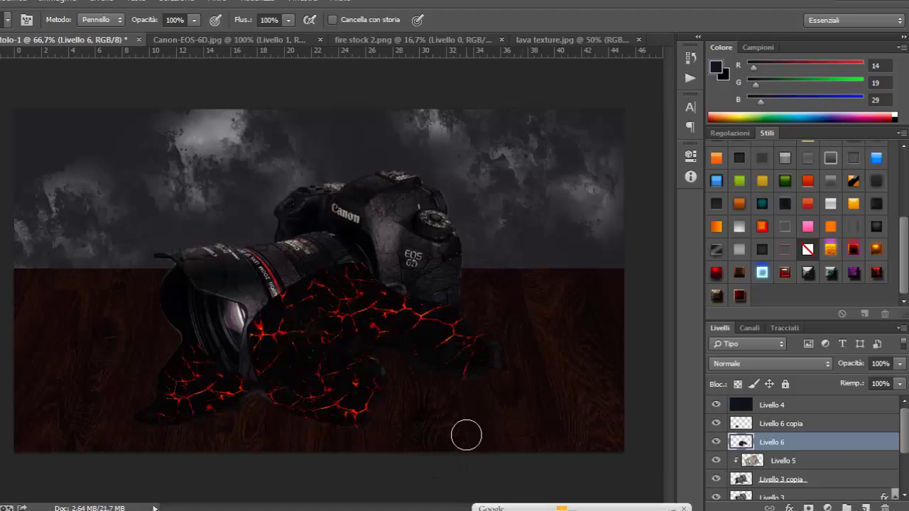
left_click(876, 426)
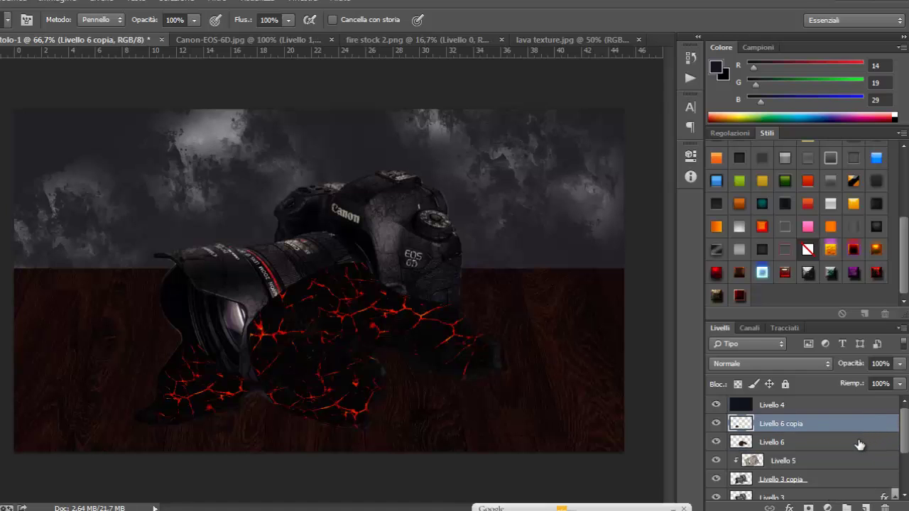
left_click(858, 446, "shift")
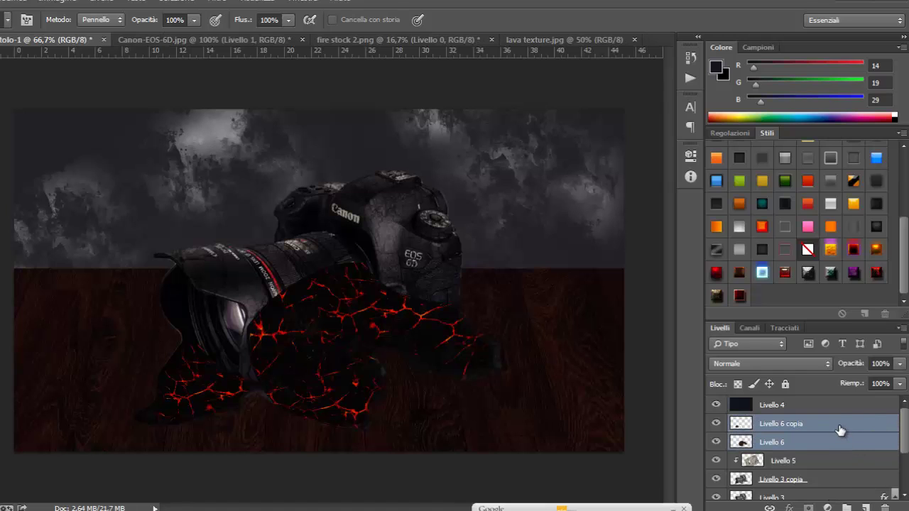
right_click(839, 426)
left_click(753, 407)
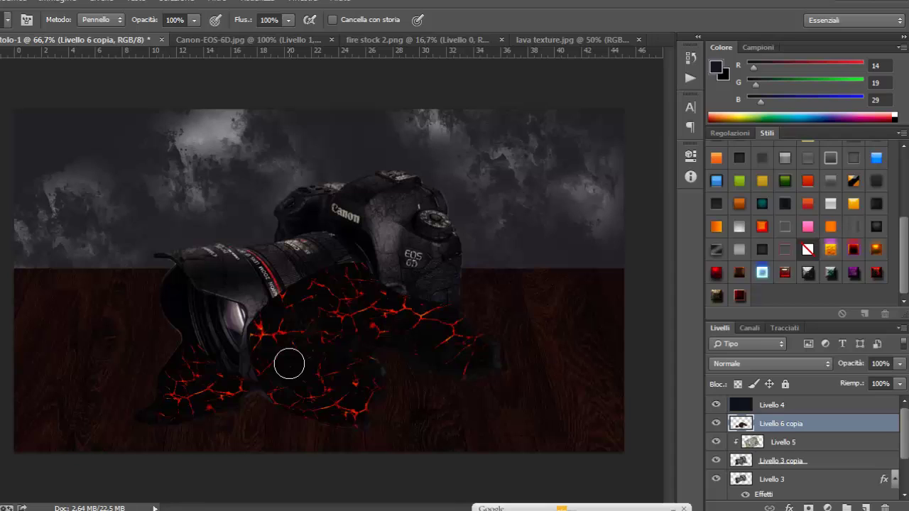
Blend the lava layer in Schiarisci mode and set the eraser to 32% opacity.
left_click(789, 364)
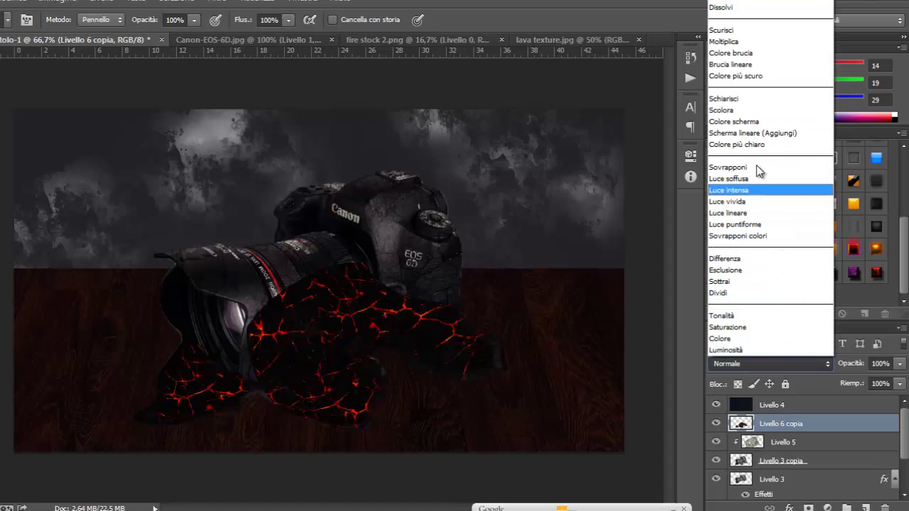
left_click(747, 99)
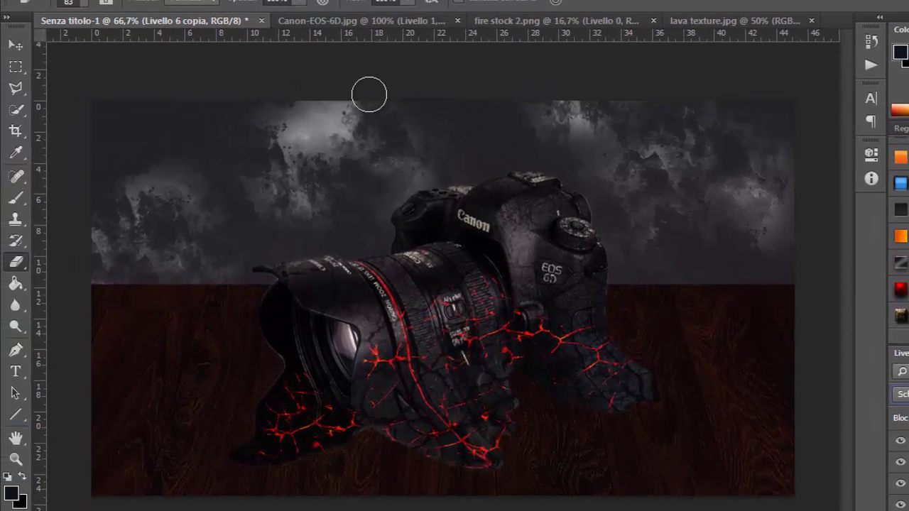
left_click(300, 3)
left_click_drag(289, 17, 251, 25)
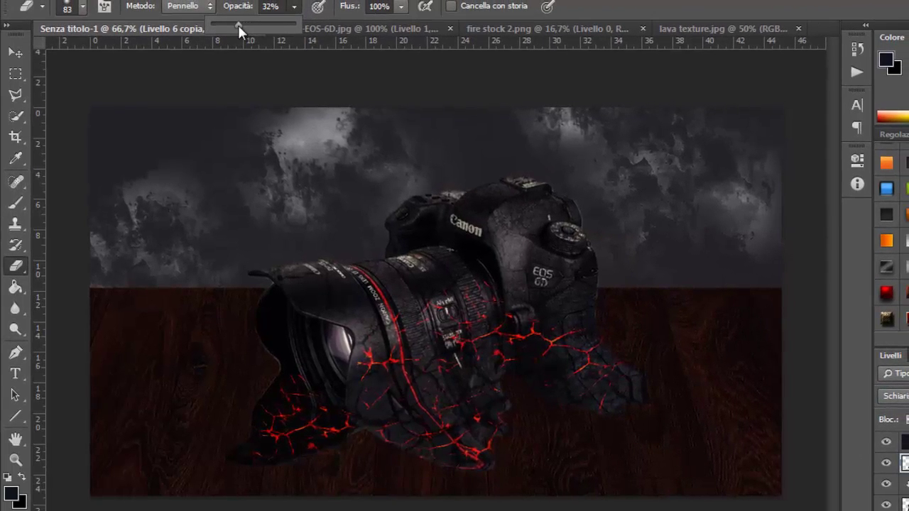
left_click(455, 340)
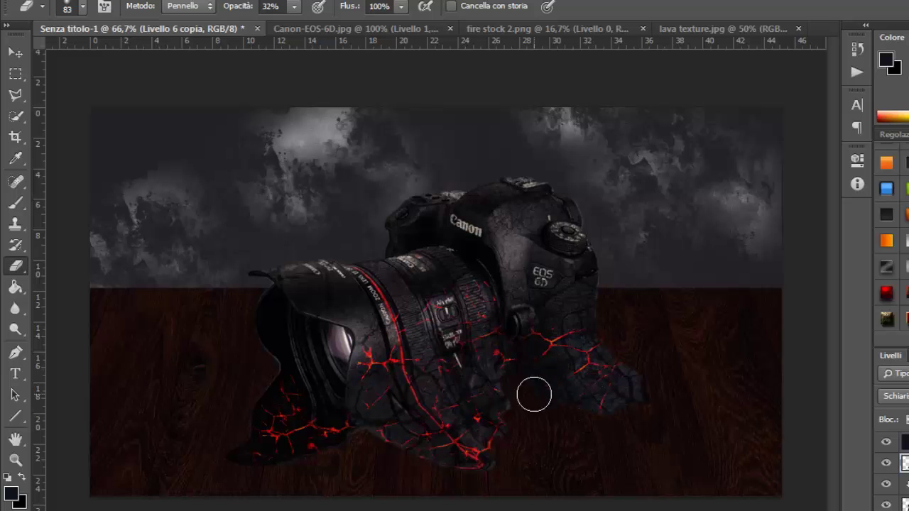
left_click(17, 54)
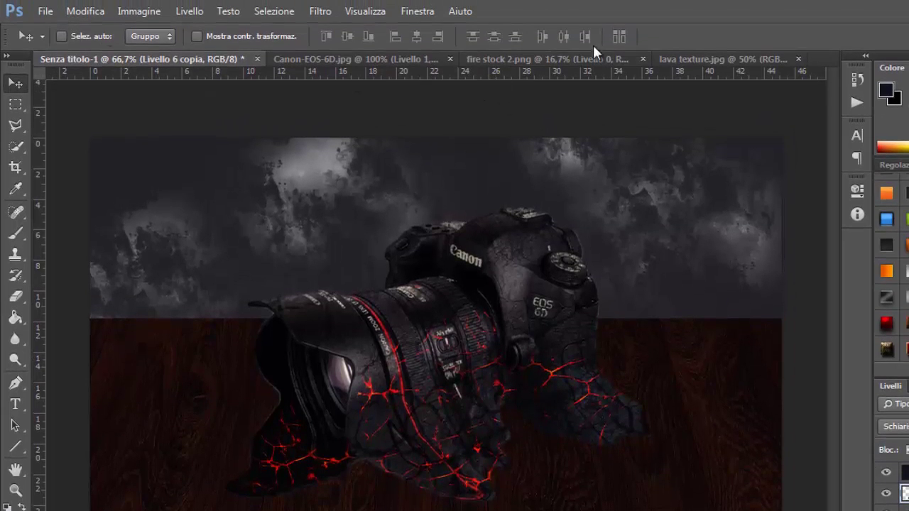
Close the Canon-EOS-6D.jpg source image without saving and bring up the Open dialog.
left_click(449, 57)
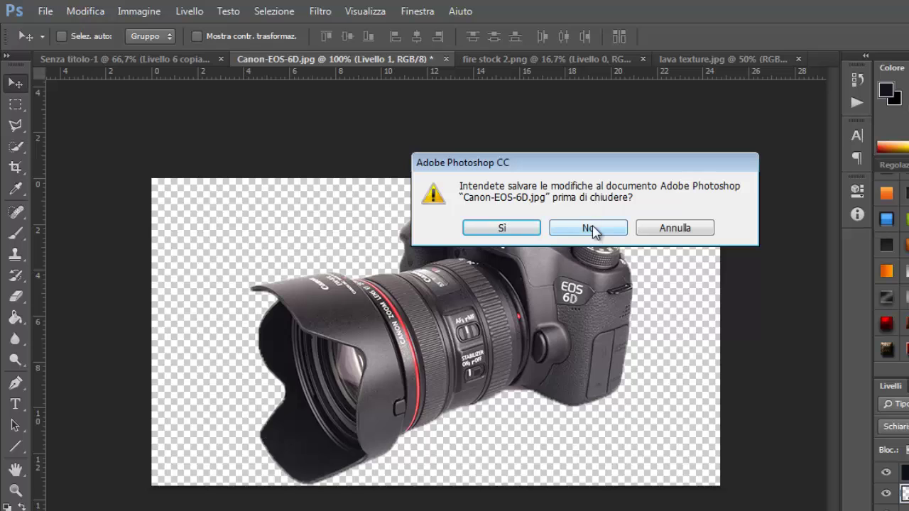
left_click(588, 228)
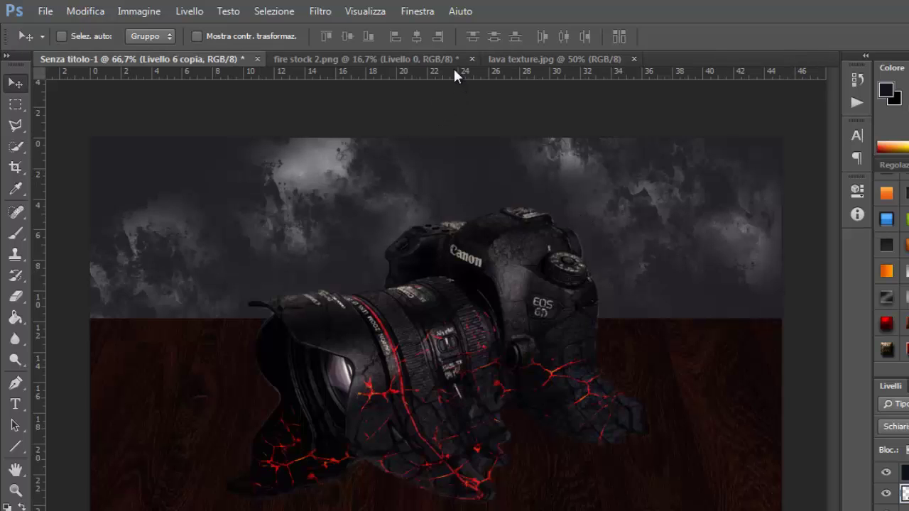
left_click(45, 12)
left_click(58, 44)
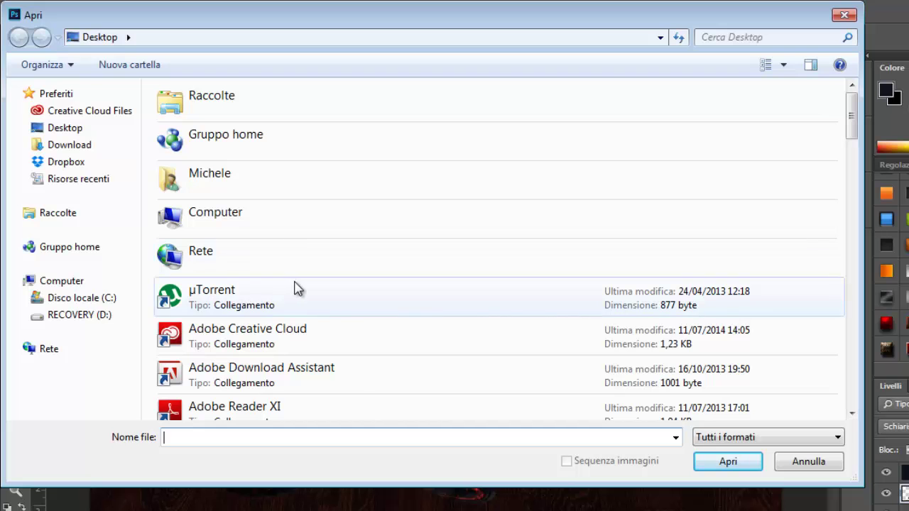
Browse the Desktop list into the Tutorial reflex lava folder.
left_click_drag(859, 137, 859, 313)
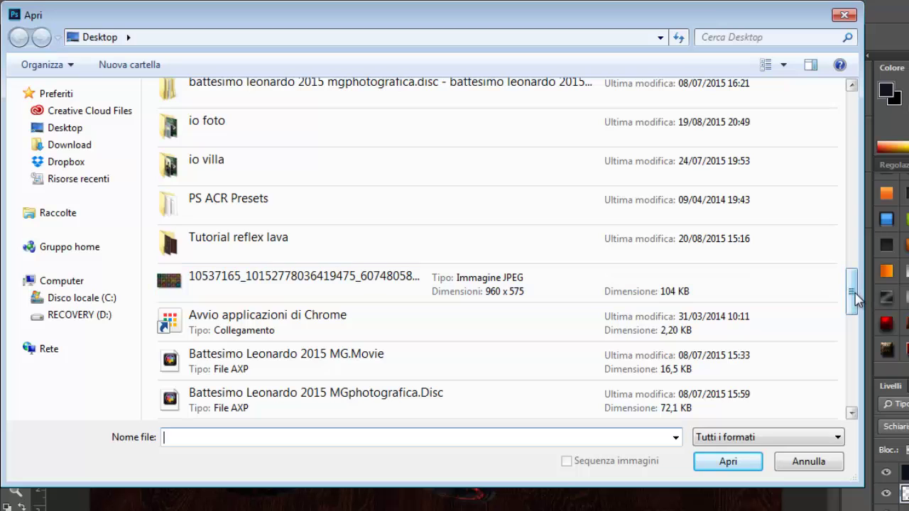
scroll(856, 302, "down", 2)
scroll(856, 302, "down", 1)
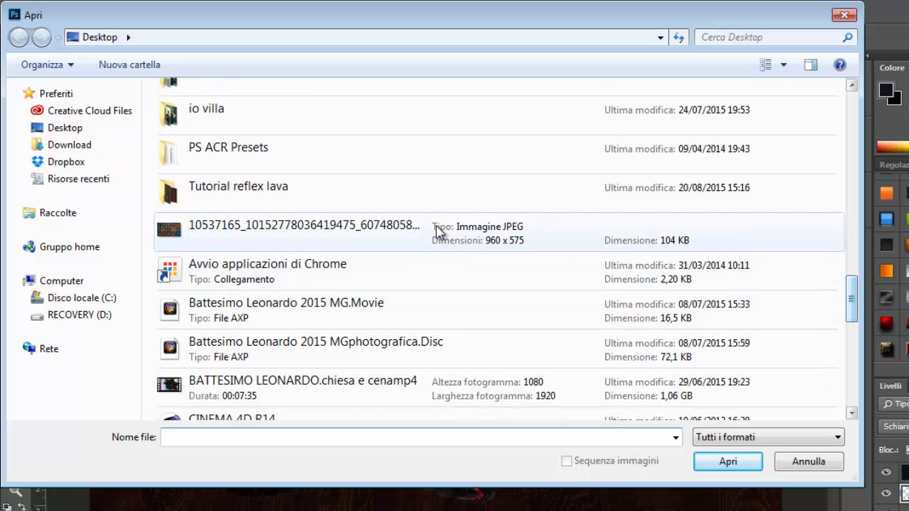
double_click(299, 195)
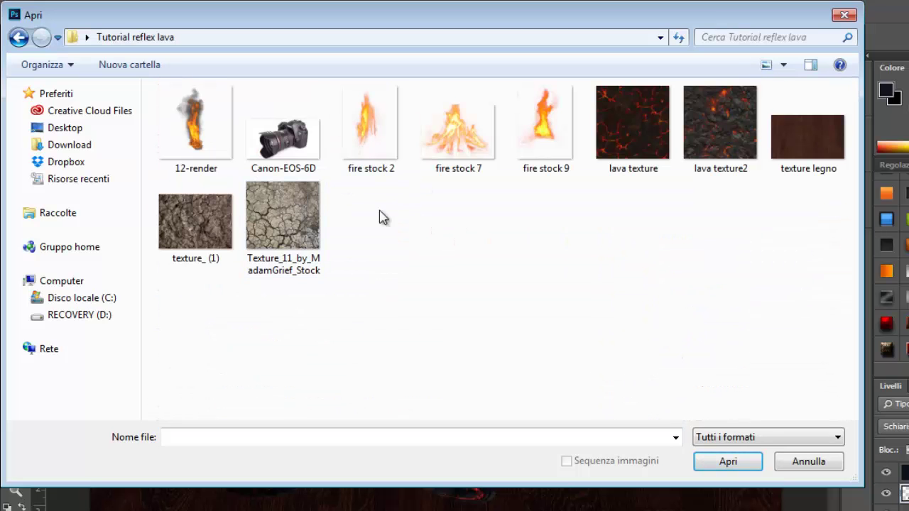
Open 12-render and scale the flame down to about 12.5%.
double_click(188, 144)
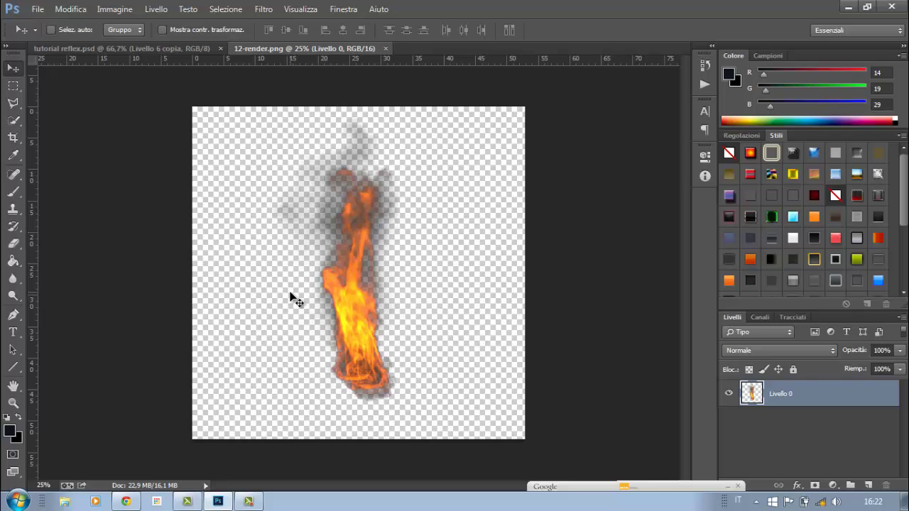
key("ctrl+t")
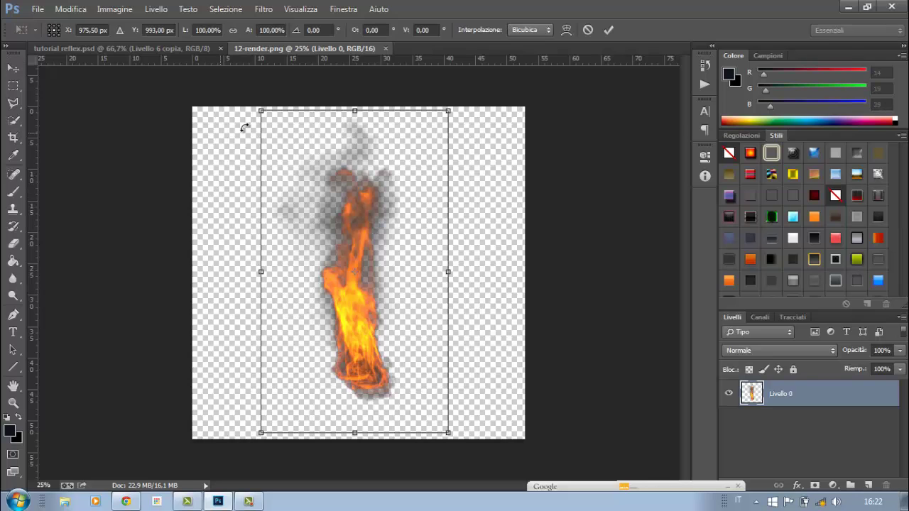
left_click_drag(258, 110, 404, 395)
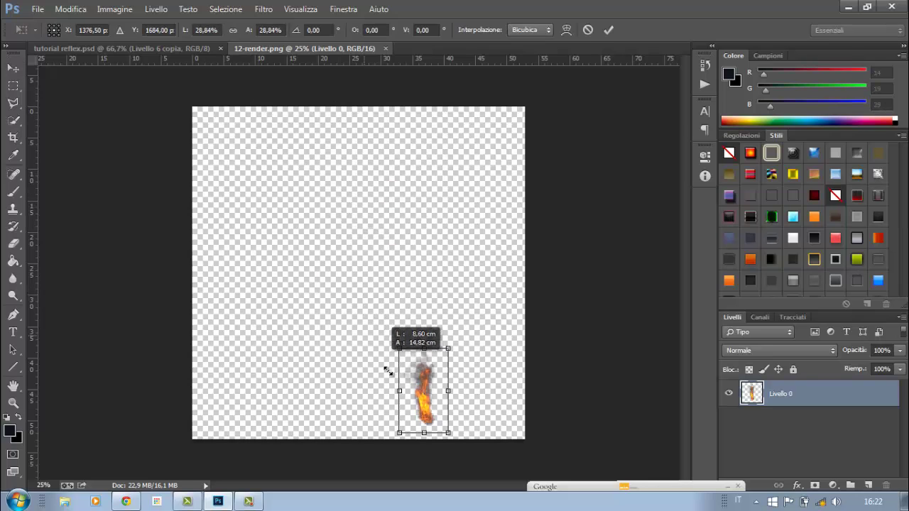
left_click_drag(404, 394, 411, 405)
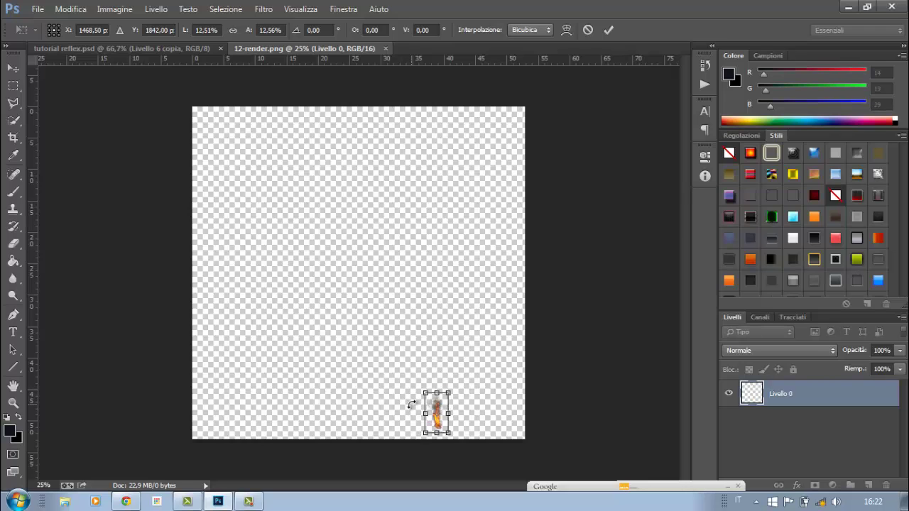
key("Return")
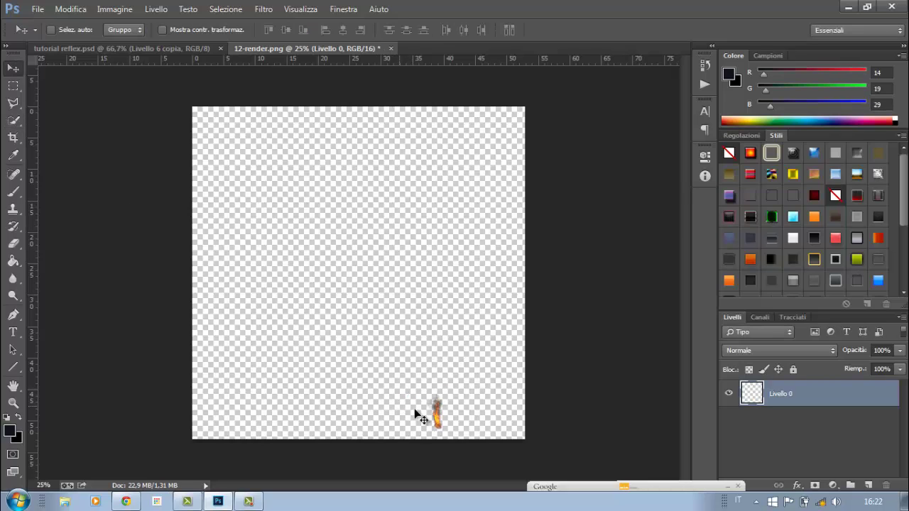
Drag the flame into tutorial reflex.psd, accept the conversion, and position it at the lens base.
mouse_move(437, 419)
left_mouse_down()
mouse_move(121, 55)
mouse_move(318, 236)
left_mouse_up()
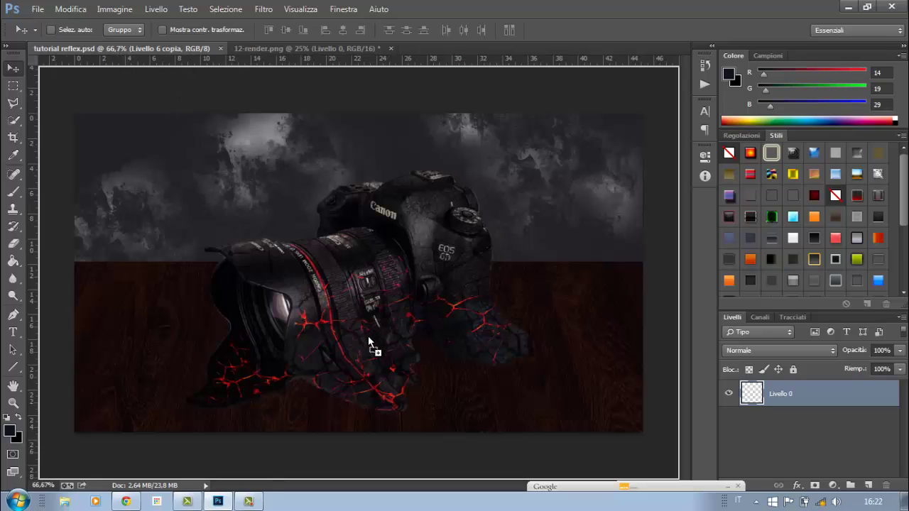
left_click_drag(368, 337, 367, 341)
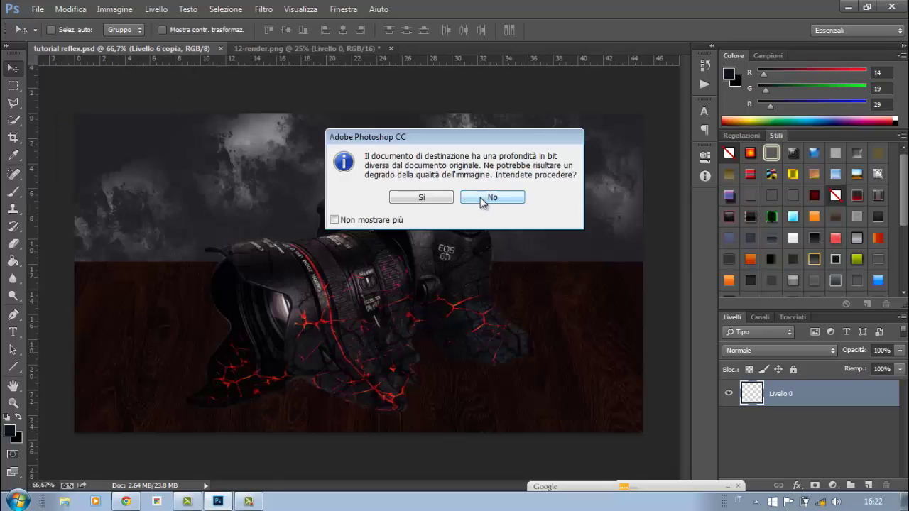
left_click(422, 198)
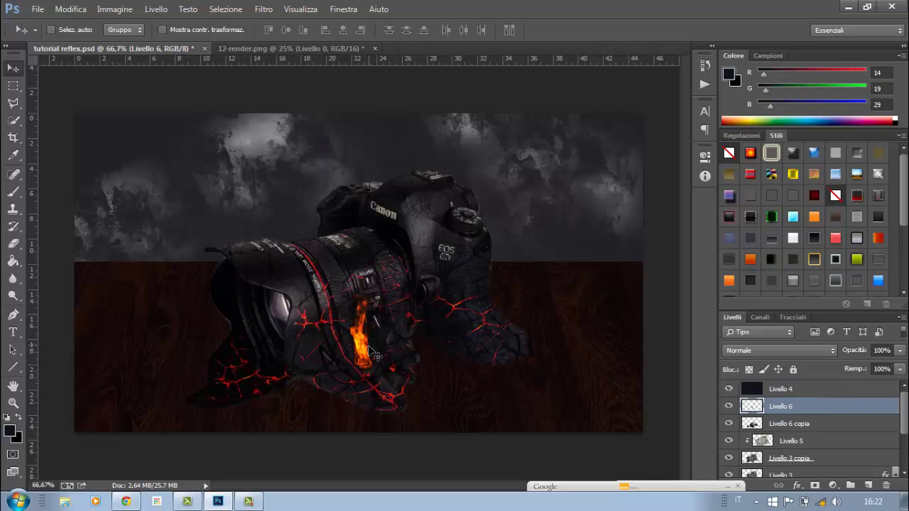
left_click_drag(365, 353, 377, 376)
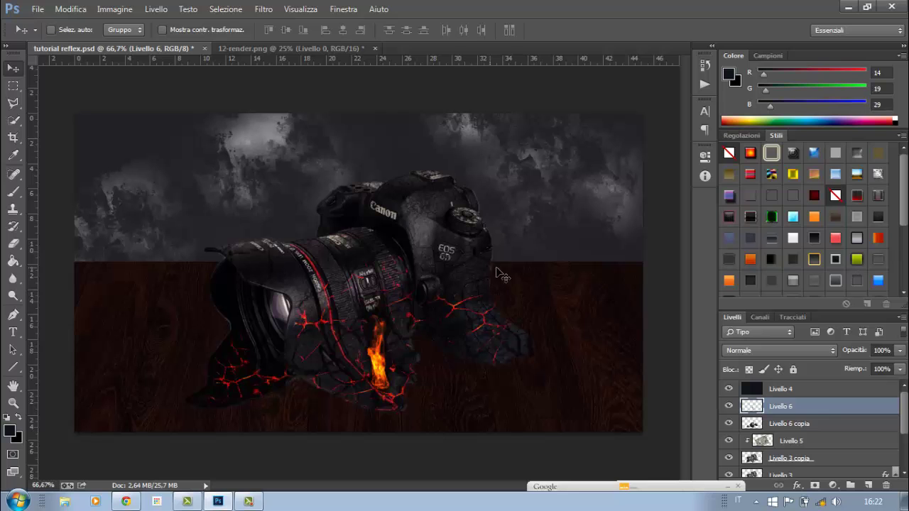
left_click_drag(387, 390, 381, 382)
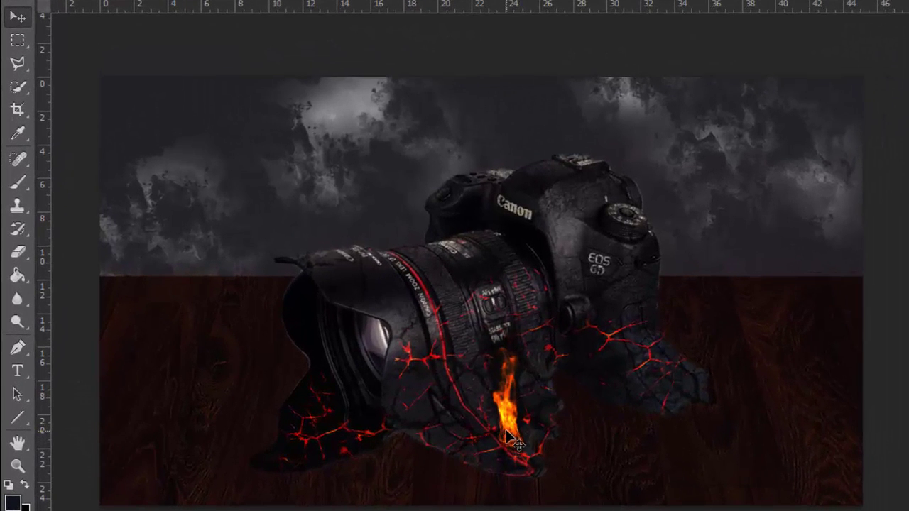
left_click_drag(506, 430, 501, 438)
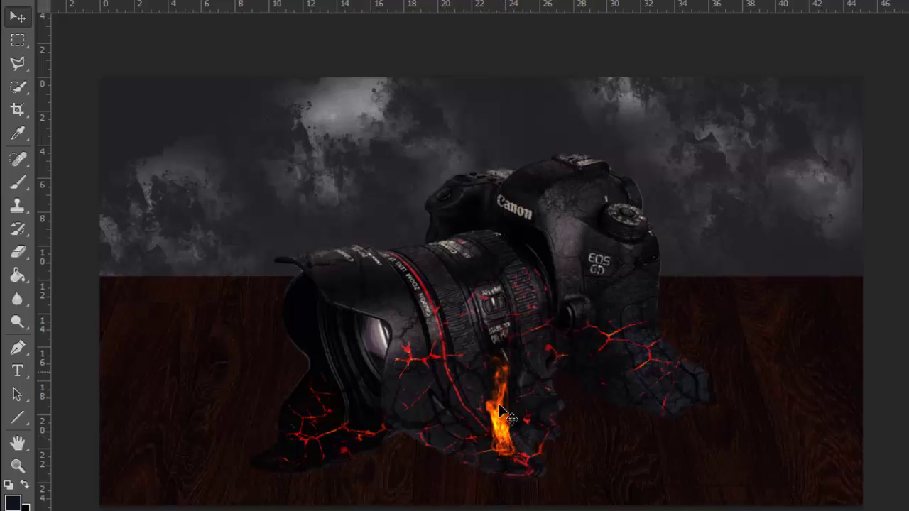
left_click_drag(505, 449, 503, 440)
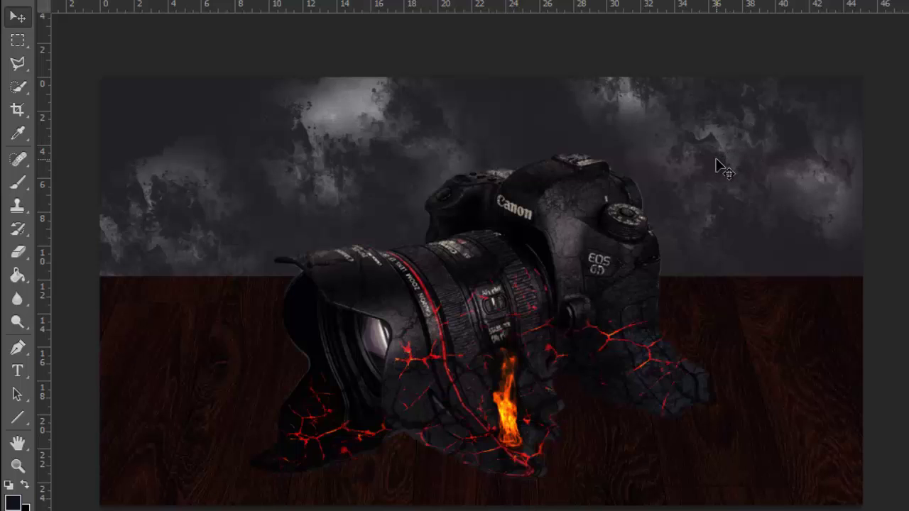
Stretch the flame taller to about 4.16 × 8.29 cm.
key("ctrl+t")
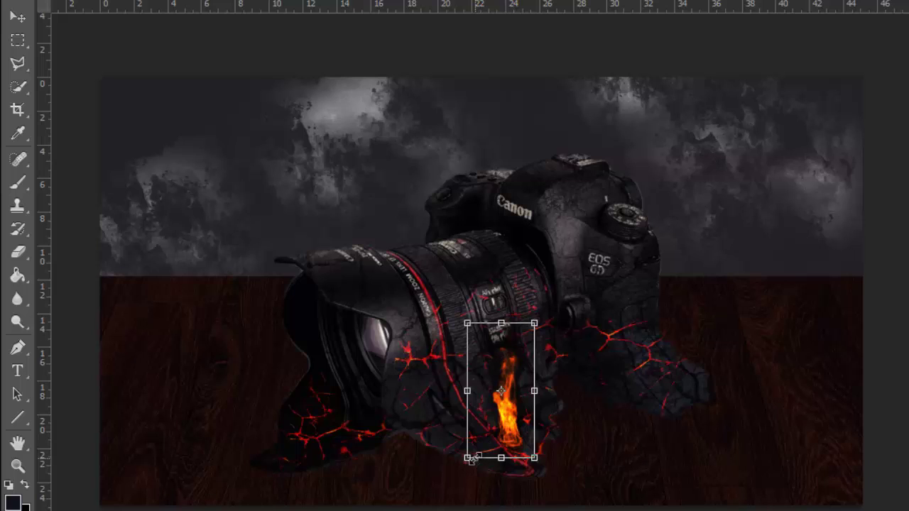
left_click_drag(466, 463, 464, 463)
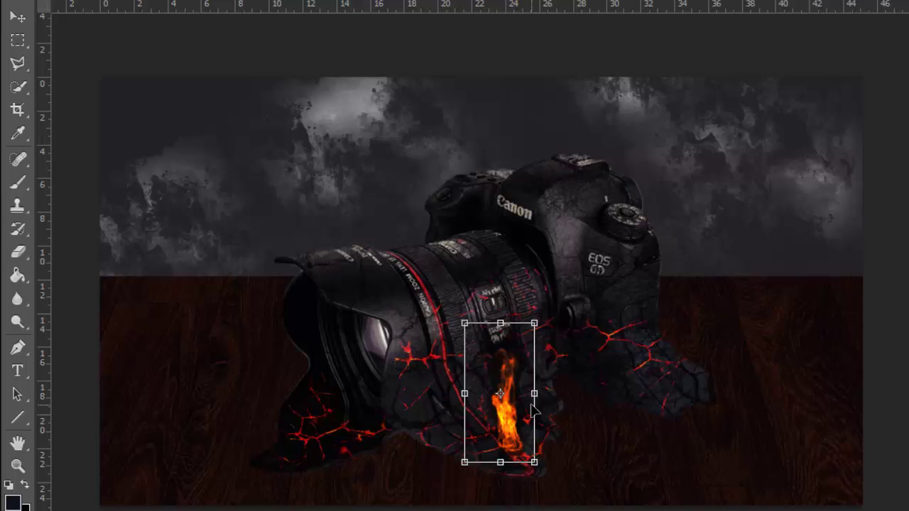
key("Return")
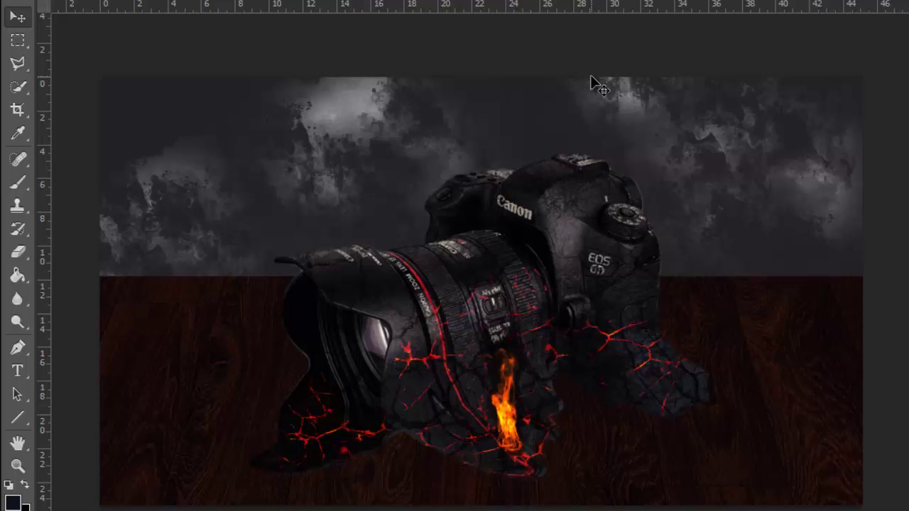
Open fire stock 2 and close 12-render without saving.
key("alt+f")
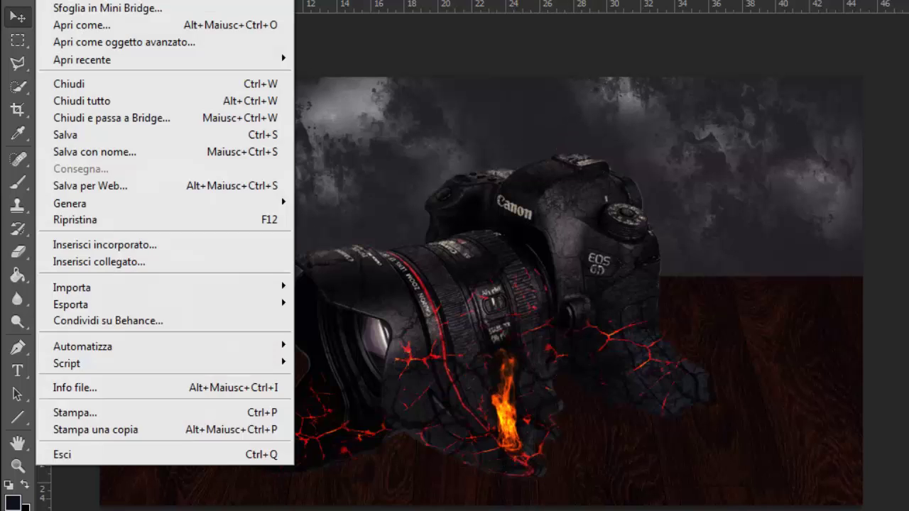
key("ctrl+o")
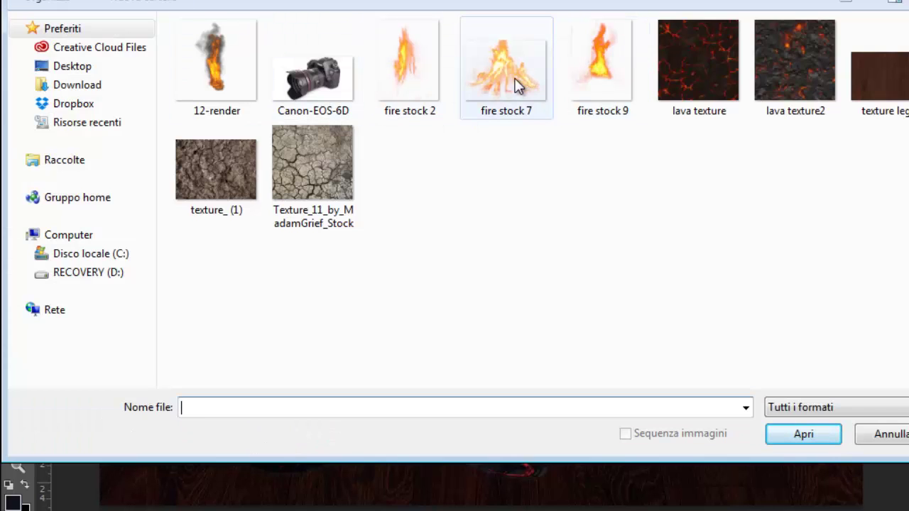
left_click(428, 86)
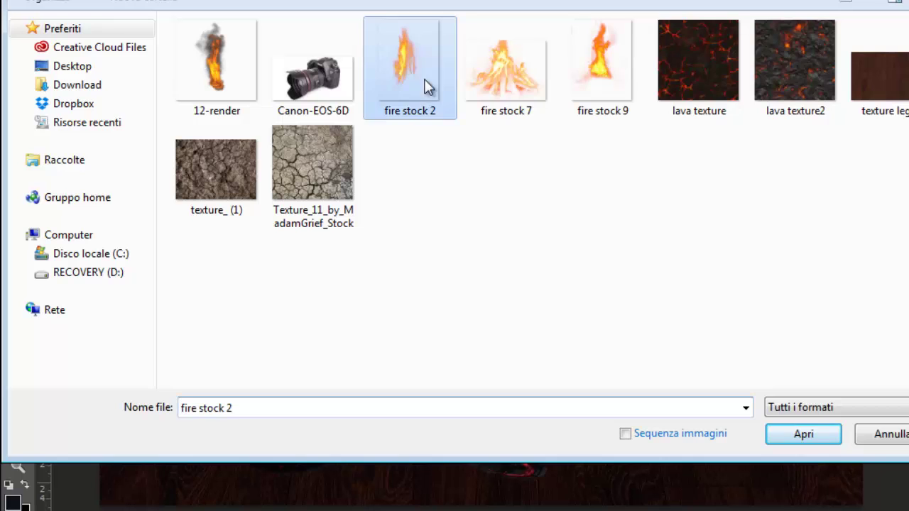
left_click(793, 435)
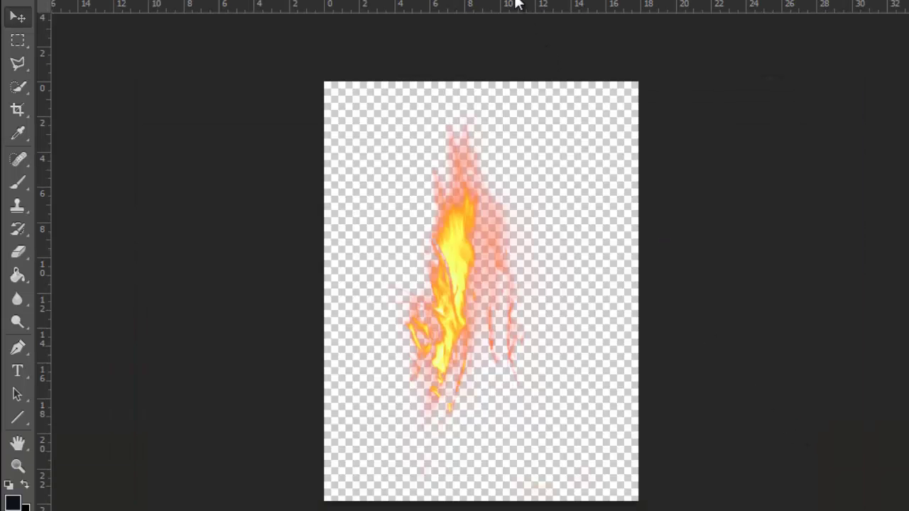
left_click(506, 4)
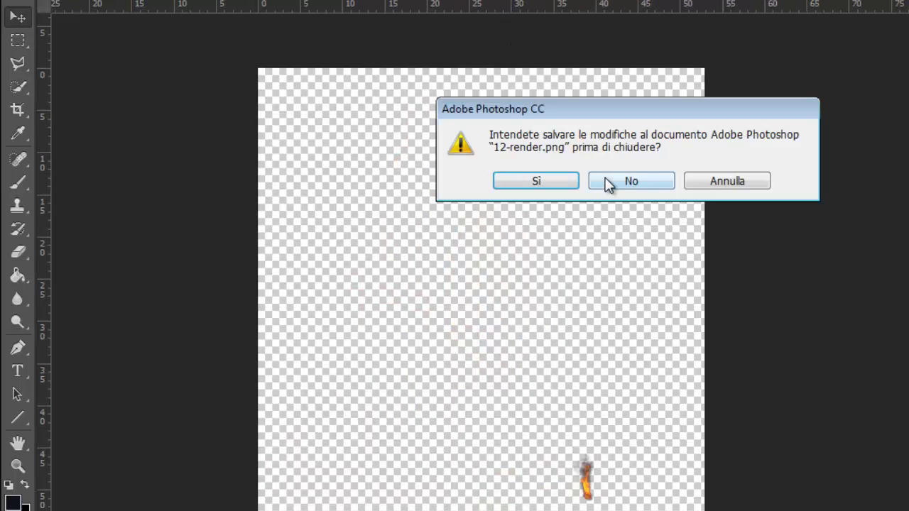
left_click(612, 181)
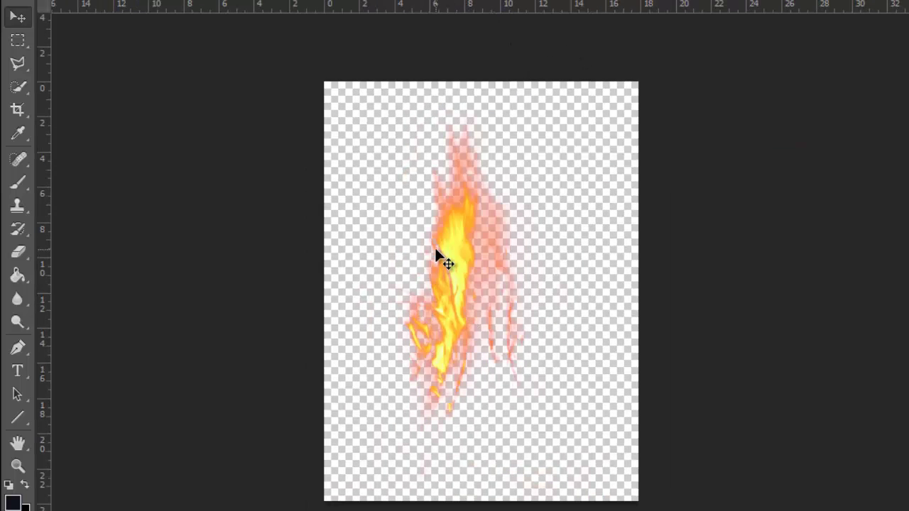
Shrink the fire stock 2 flame and drag it into the camera document.
key("ctrl+t")
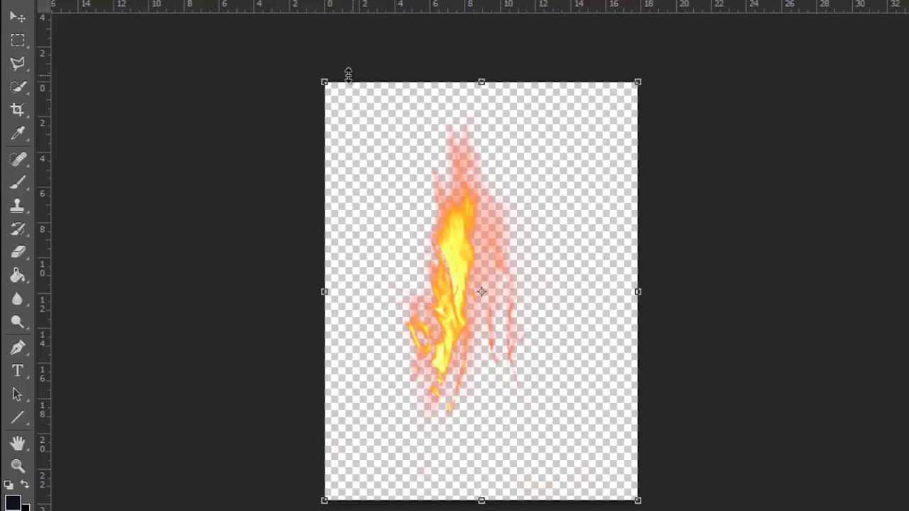
left_click_drag(339, 85, 535, 446)
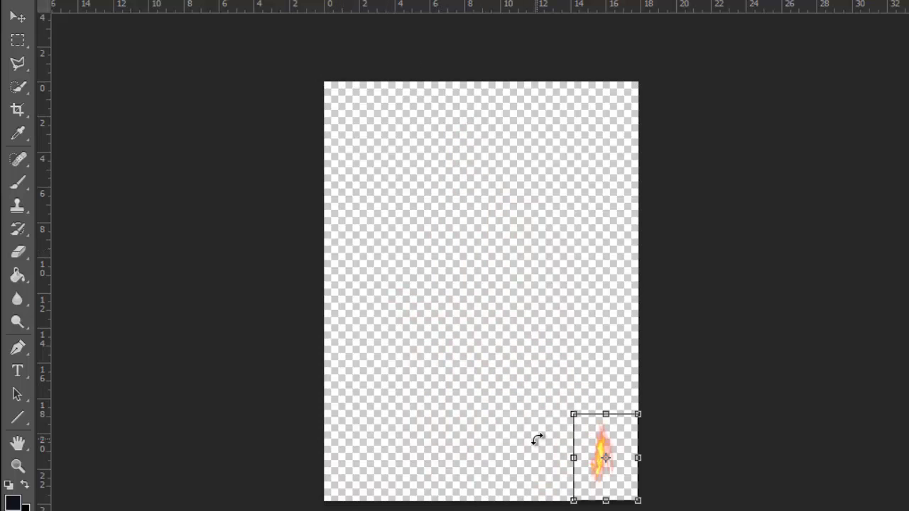
key("Return")
mouse_move(595, 455)
left_mouse_down()
mouse_move(227, 3)
mouse_move(540, 273)
left_mouse_up()
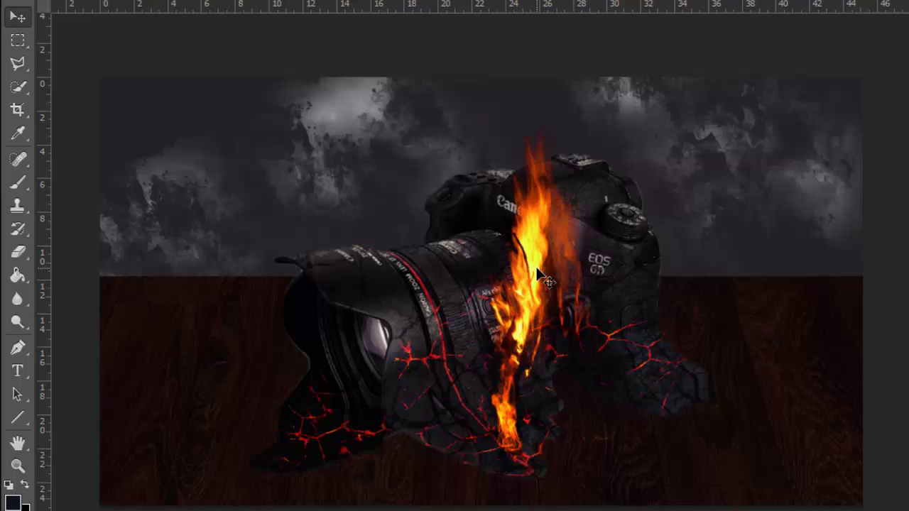
Scale the new flame down and place it on the camera body beside the Canon logo.
key("ctrl+t")
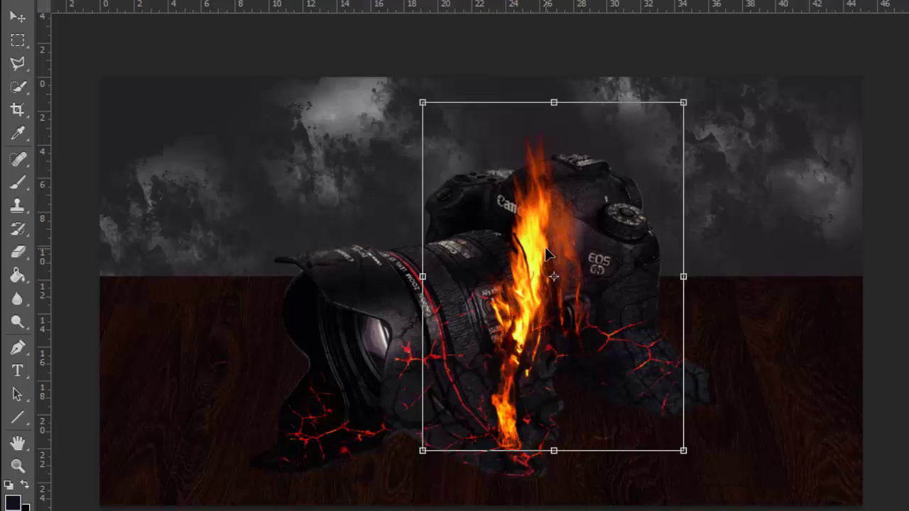
left_click_drag(423, 449, 560, 263)
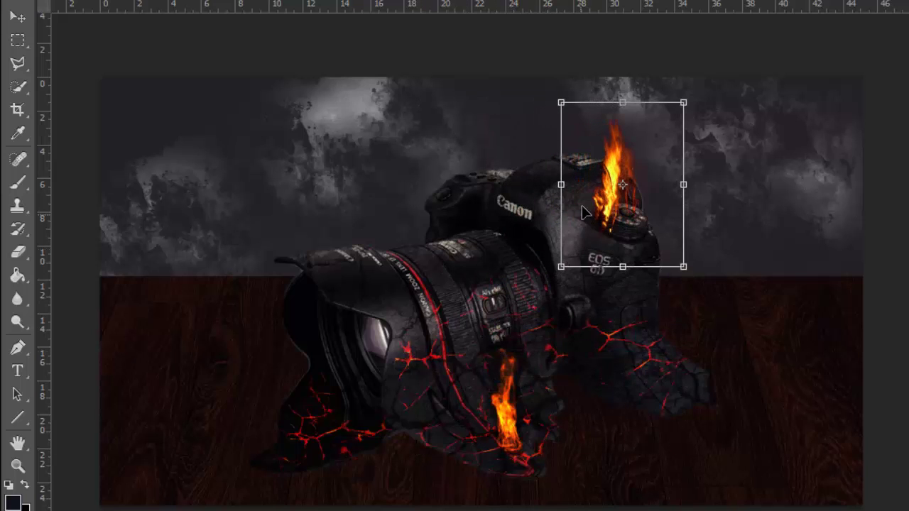
left_click_drag(573, 224, 491, 309)
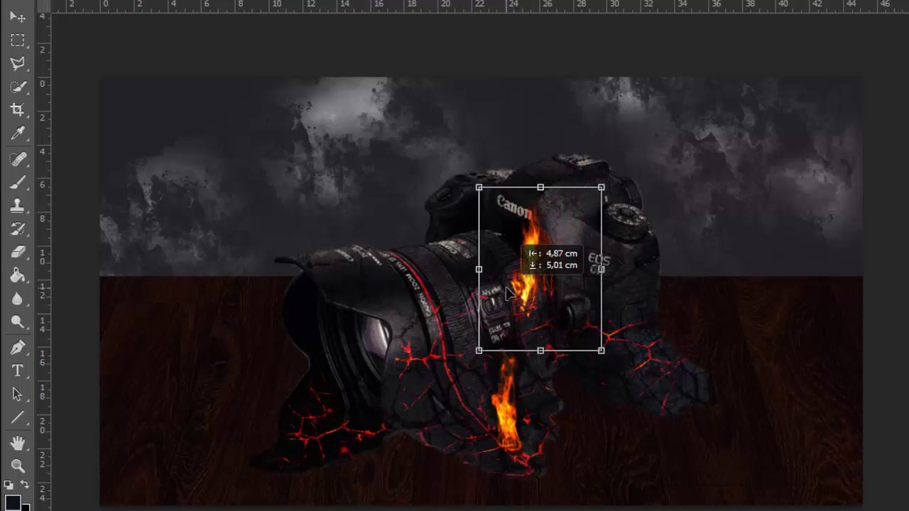
left_click_drag(485, 194, 515, 233)
left_click_drag(553, 261, 552, 244)
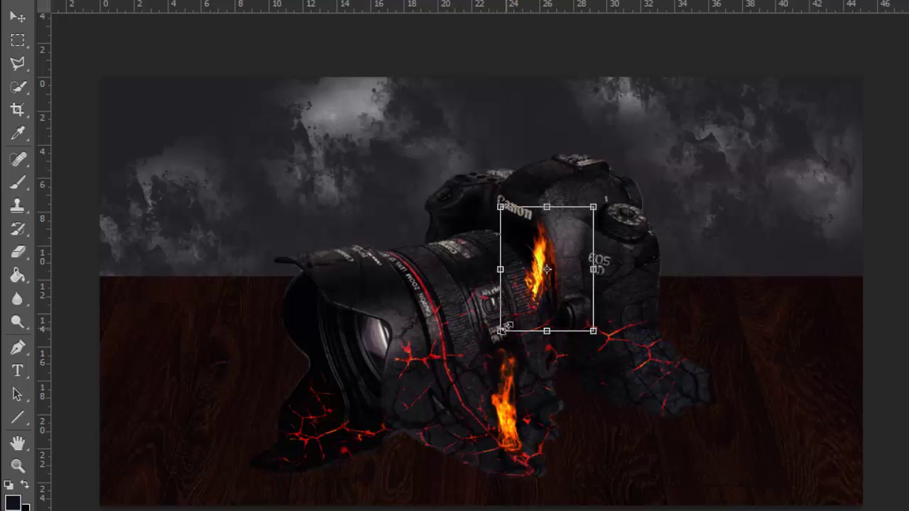
left_click_drag(504, 328, 505, 326)
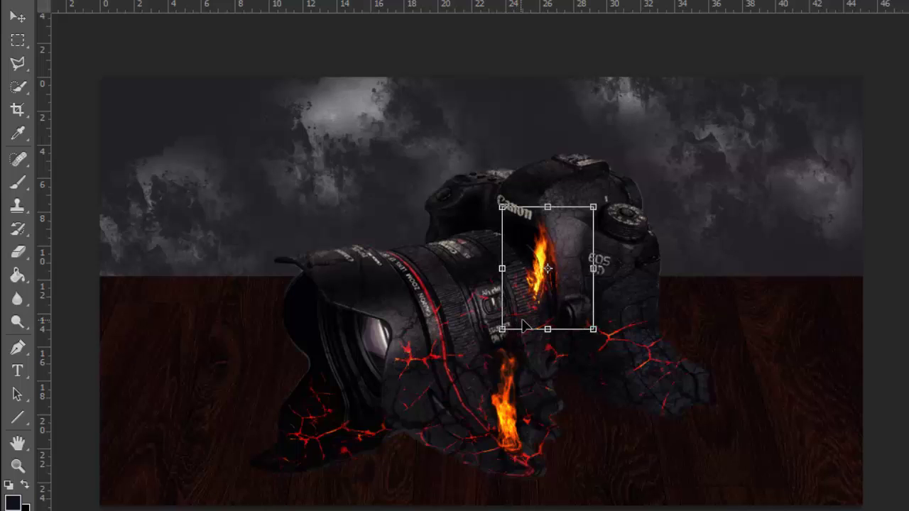
key("Return")
left_click_drag(536, 268, 537, 279)
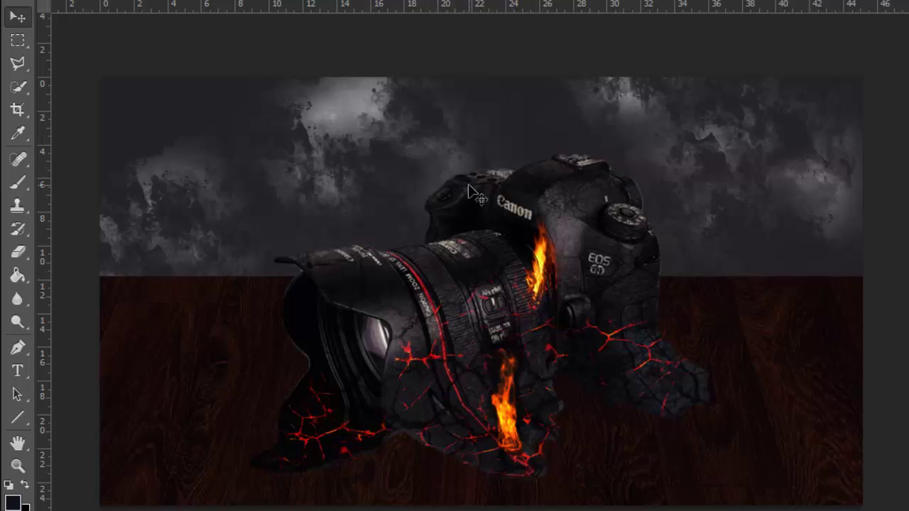
left_click_drag(541, 269, 540, 267)
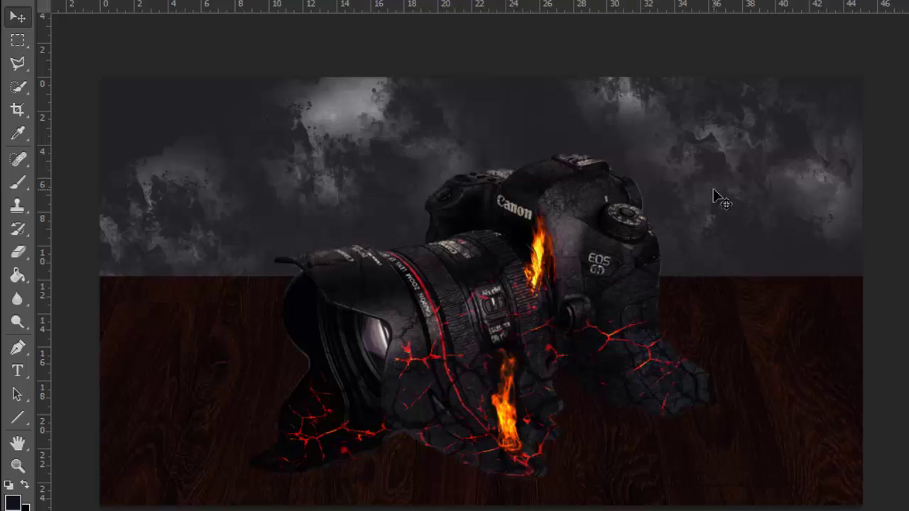
Duplicate the flame, move the copy onto the lens top, shrink it and tilt it clockwise.
key("ctrl+j")
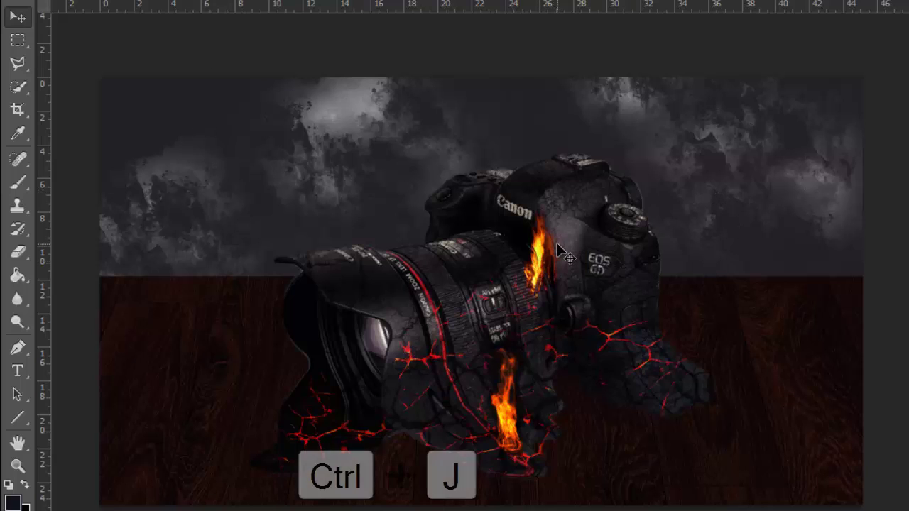
key("ctrl+j")
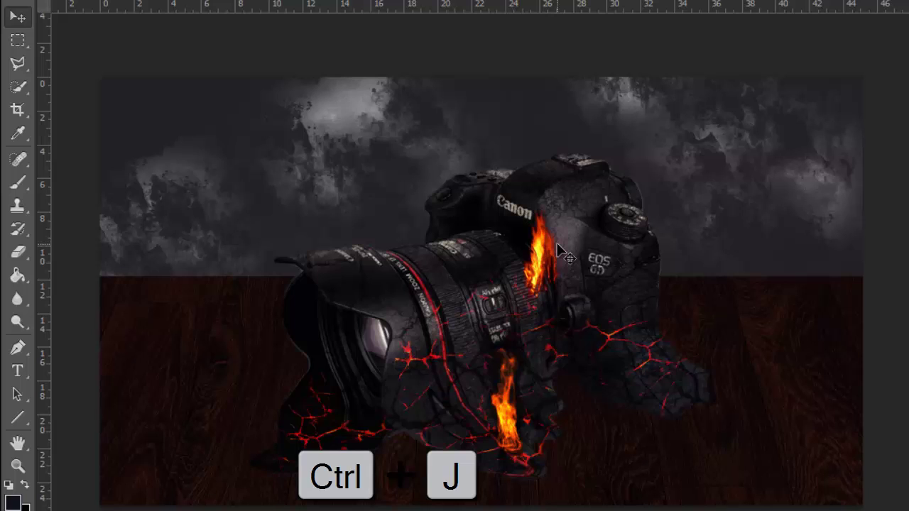
left_click_drag(560, 249, 401, 252)
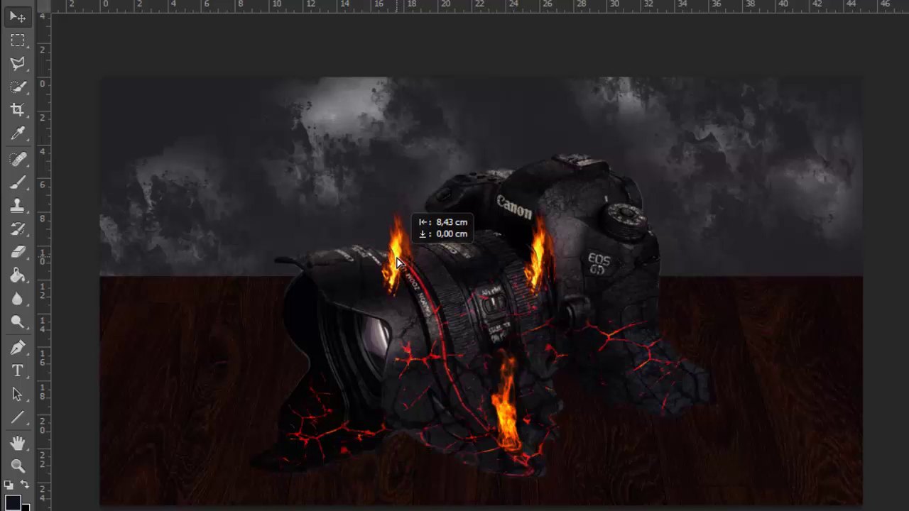
left_click_drag(401, 252, 399, 250)
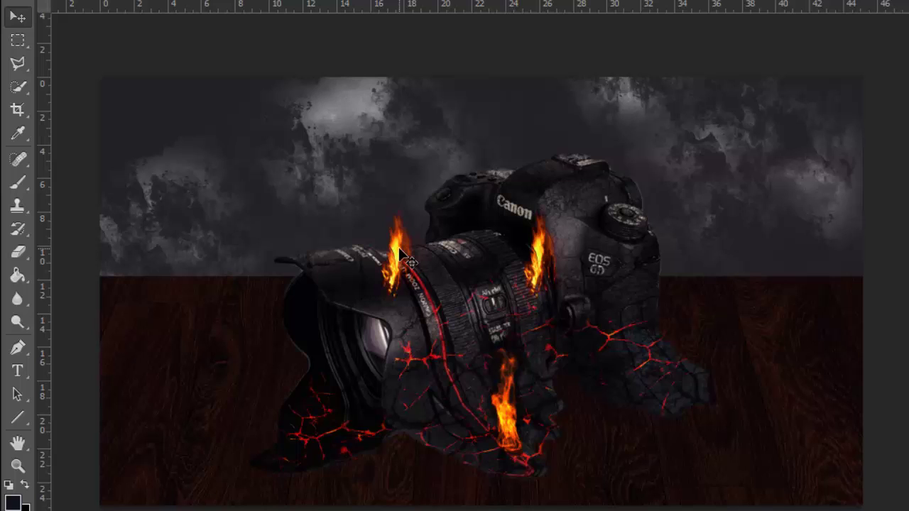
key("ctrl+t")
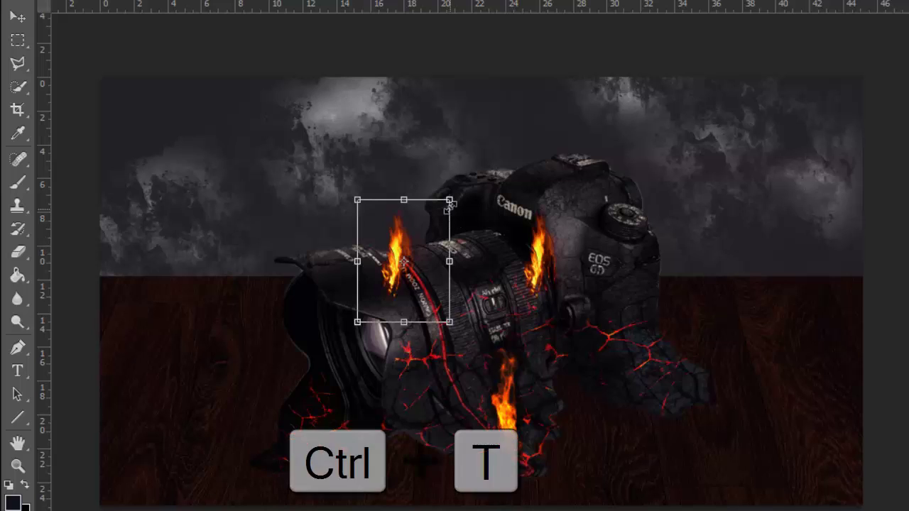
left_click_drag(449, 201, 442, 208)
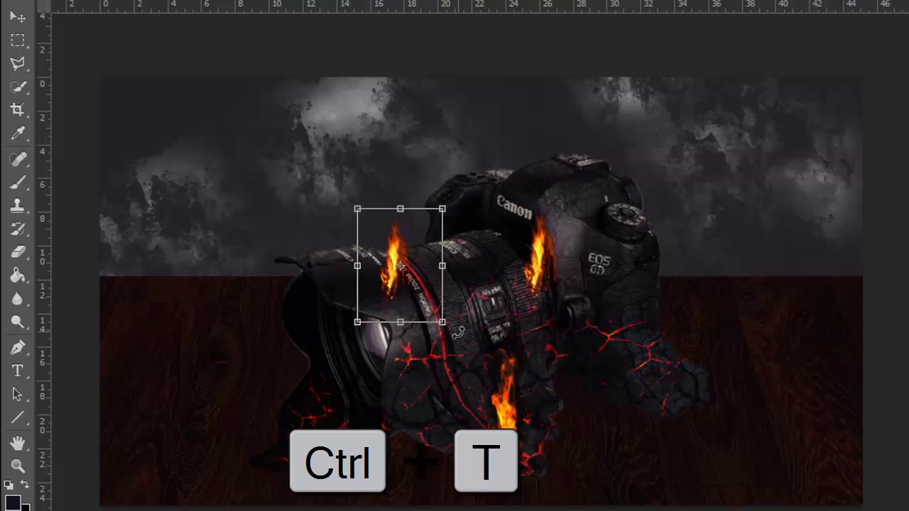
left_click_drag(458, 332, 421, 291)
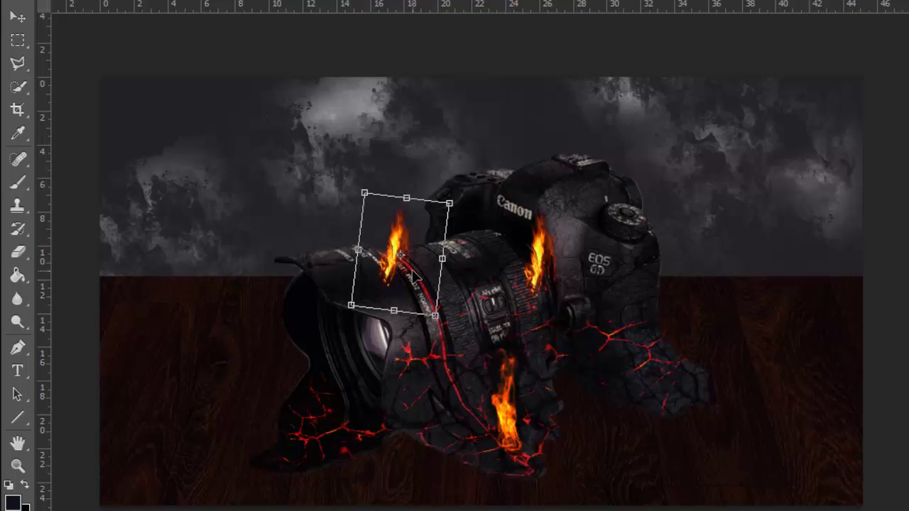
left_click_drag(413, 275, 406, 288)
key("Return")
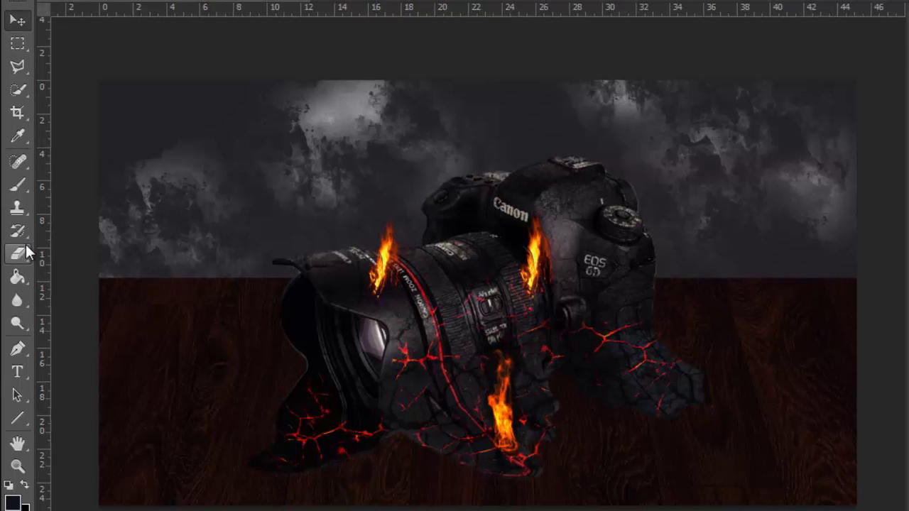
Erase the lens-top flame's base at 76% eraser opacity and close fire stock 2.png unsaved.
left_click(21, 249)
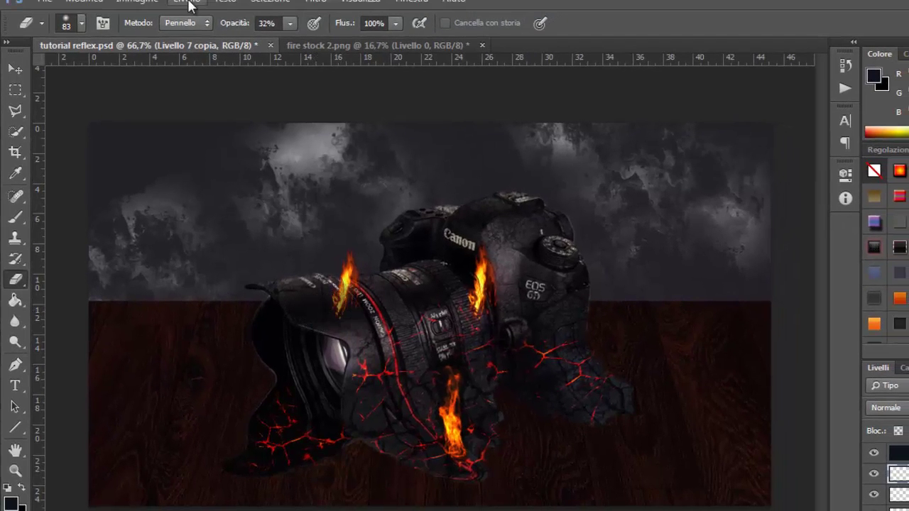
left_click(290, 22)
left_click_drag(316, 41, 324, 36)
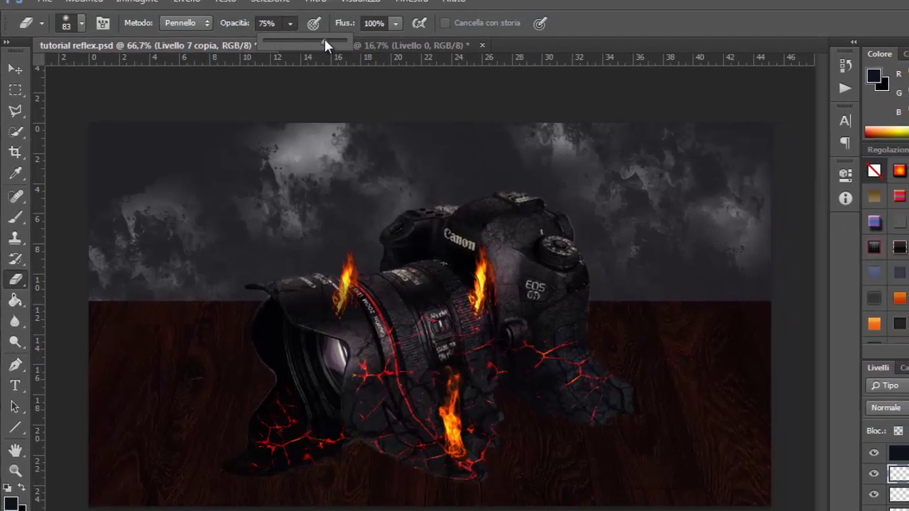
mouse_move(308, 320)
left_mouse_down()
mouse_move(357, 305)
mouse_move(337, 298)
mouse_move(359, 300)
left_mouse_up()
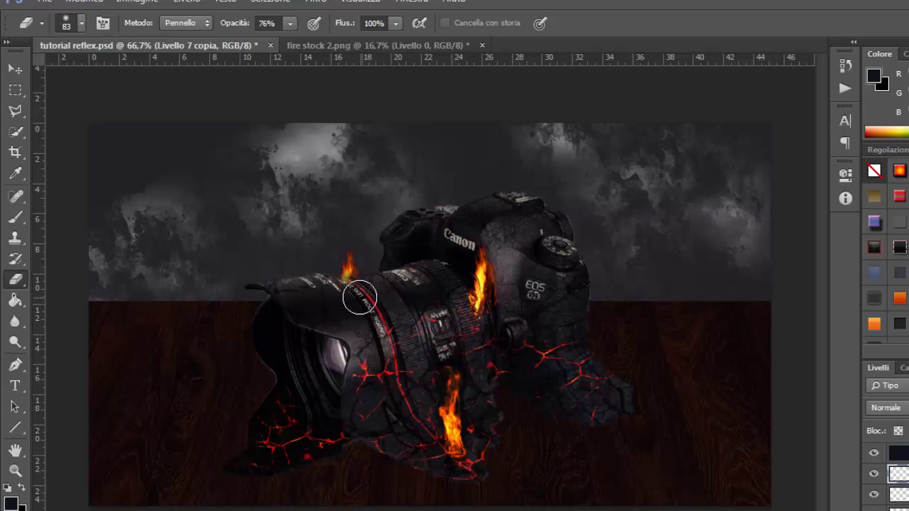
left_click_drag(361, 298, 349, 294)
left_click(482, 44)
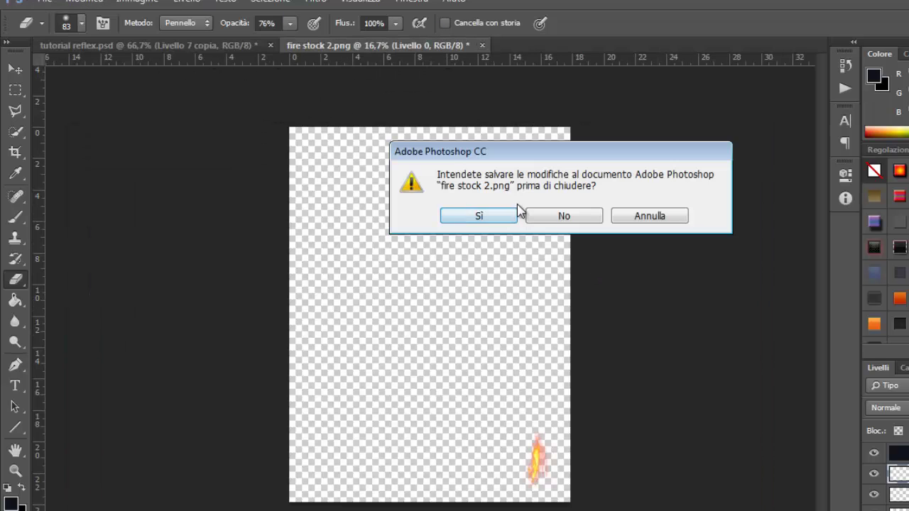
left_click(535, 216)
Open fire stock 7 and shrink the campfire to about 15%.
left_click(45, 2)
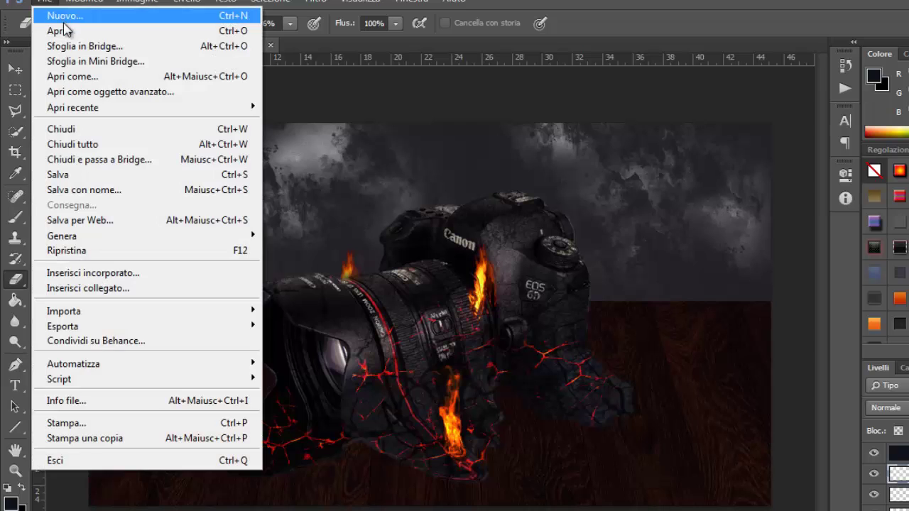
left_click(115, 32)
double_click(460, 135)
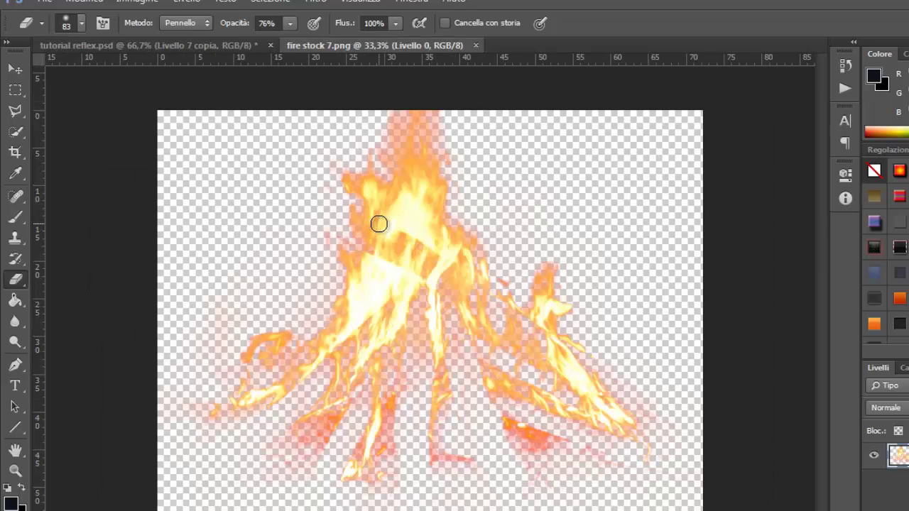
key("ctrl+t")
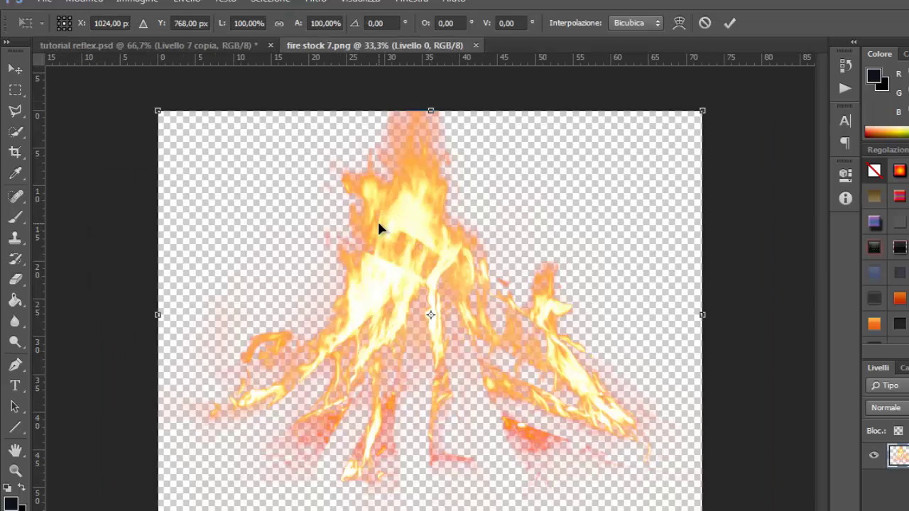
mouse_move(159, 111)
left_mouse_down()
mouse_move(612, 483)
mouse_move(635, 469)
left_mouse_up()
key("Return")
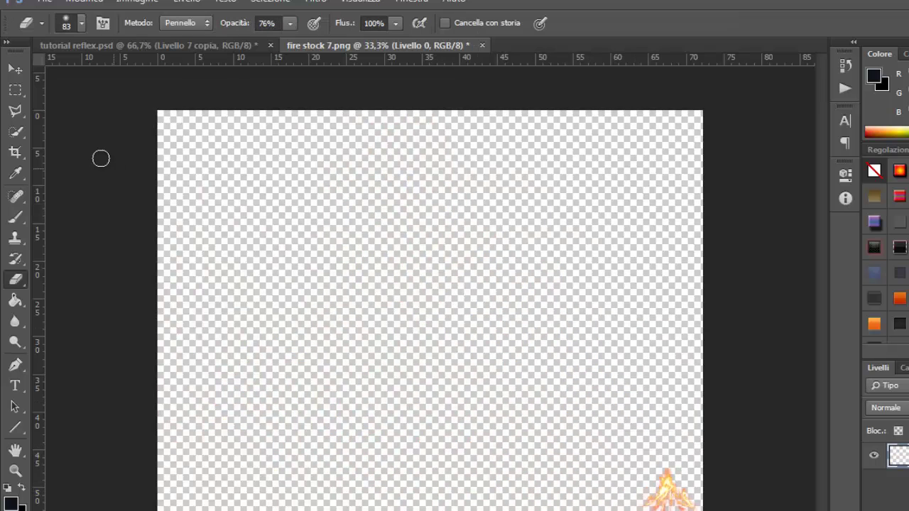
Drag the campfire into the camera composition near the lens.
left_click(14, 69)
left_click_drag(675, 496, 170, 51)
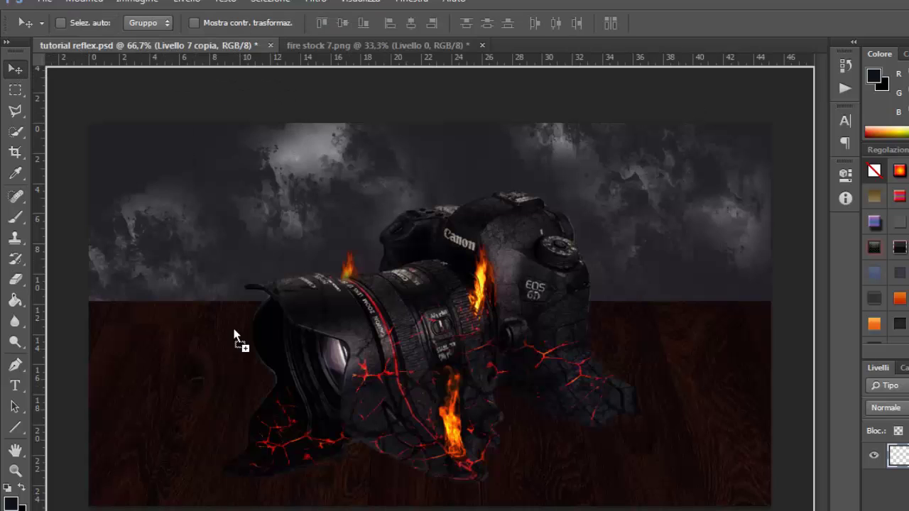
left_click_drag(170, 51, 289, 432)
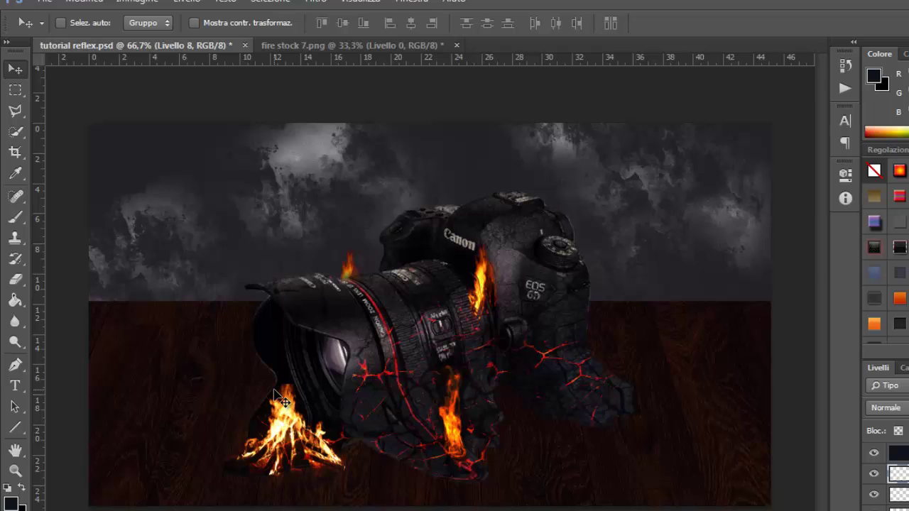
Scale the Livello 8 campfire to about 50% and set it at the lens's lower-left base.
key("ctrl+t")
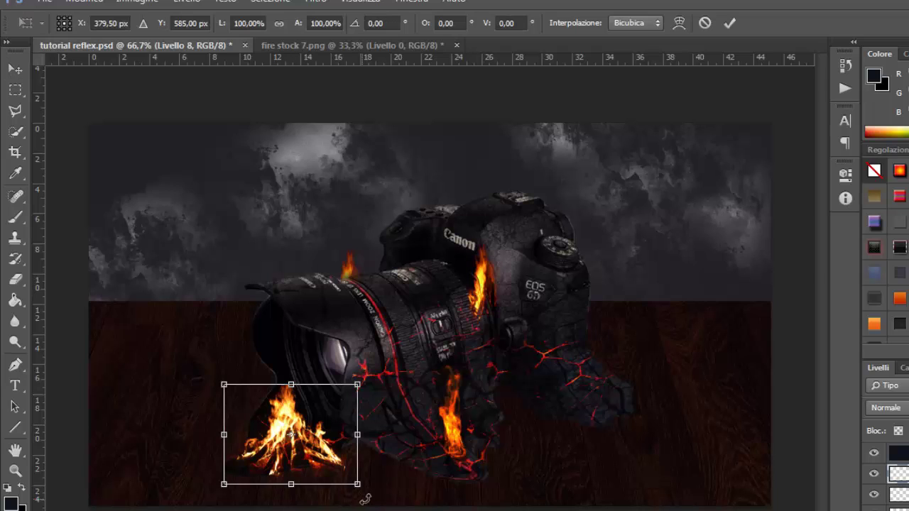
left_click_drag(357, 484, 320, 438)
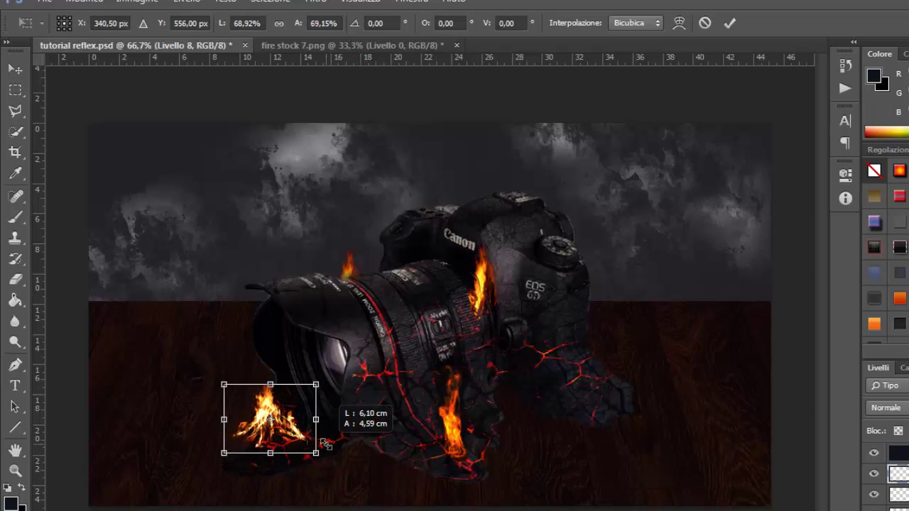
left_click_drag(292, 417, 308, 434)
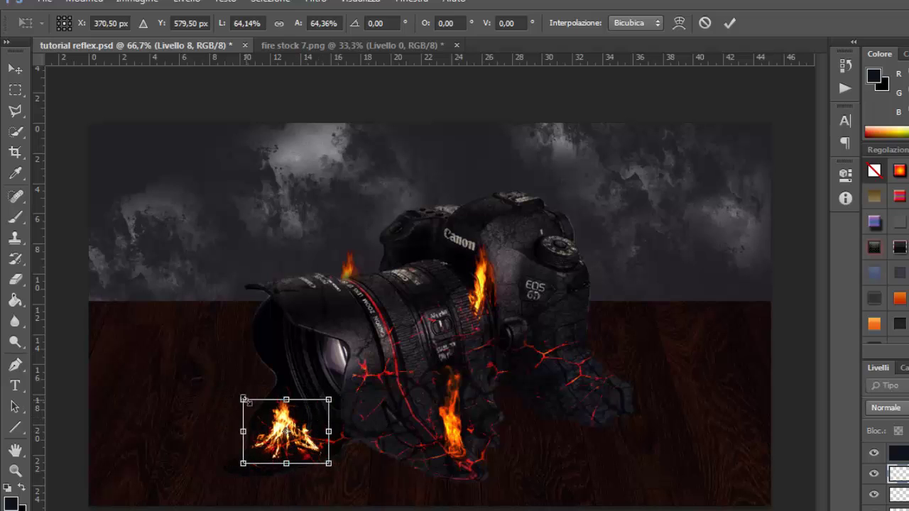
left_click_drag(244, 400, 253, 406)
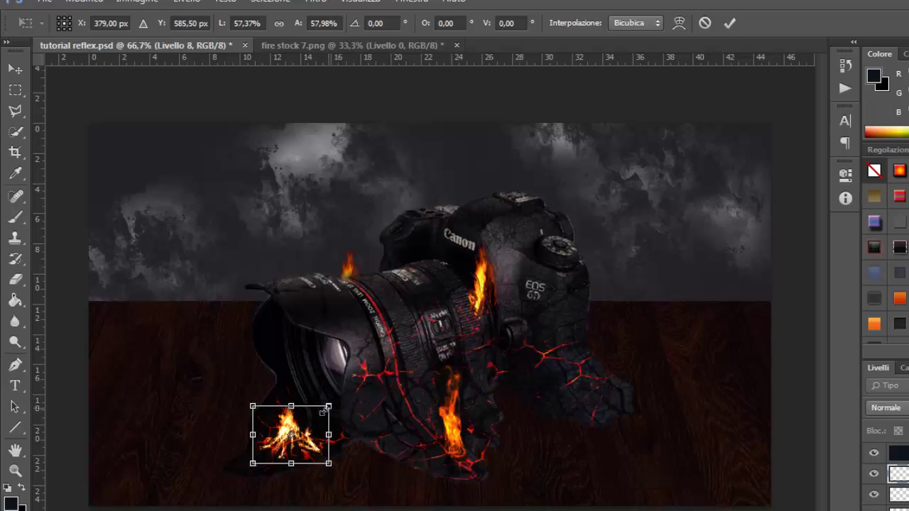
left_click_drag(327, 408, 319, 414)
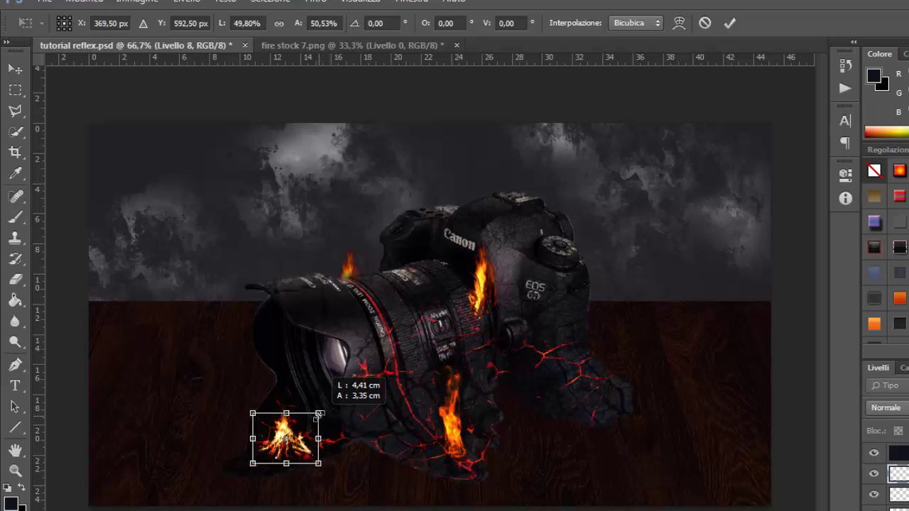
key("Return")
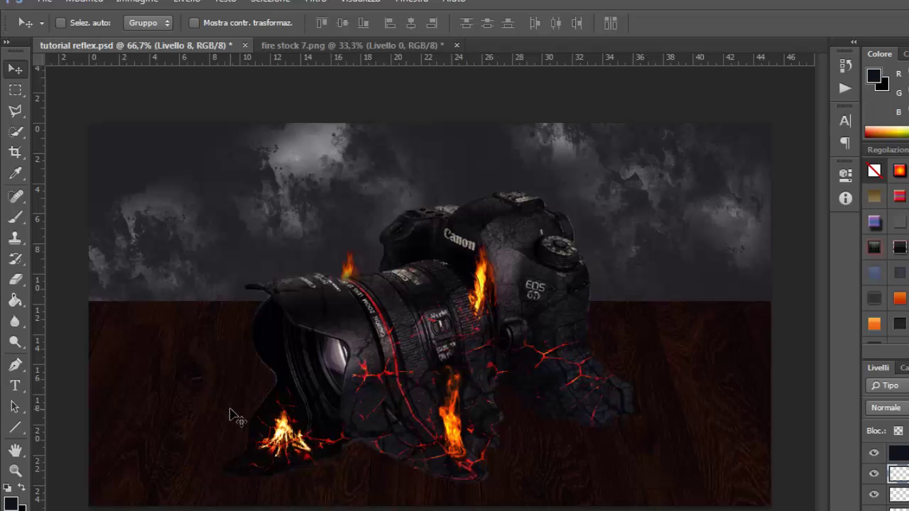
Nudge the campfire right against the lens base and erase stray bits at its right edge.
left_click_drag(284, 440, 307, 446)
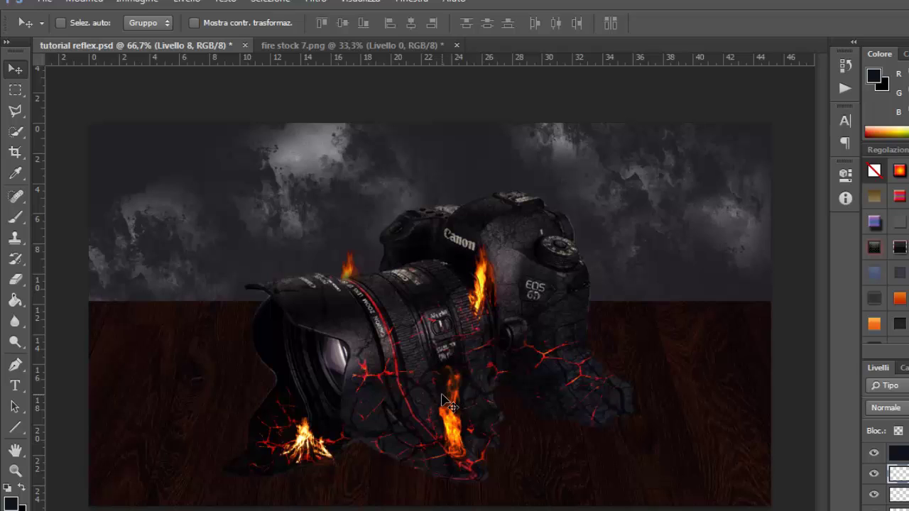
left_click(16, 279)
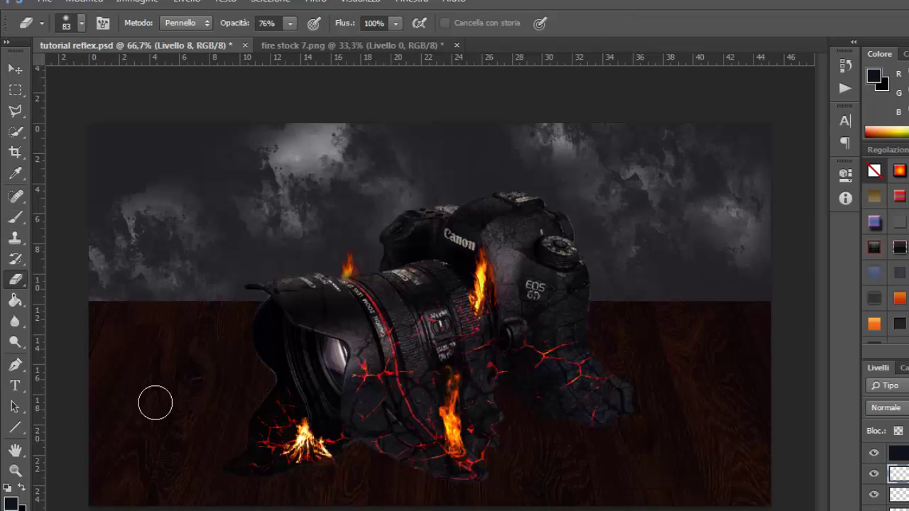
left_click_drag(335, 464, 332, 460)
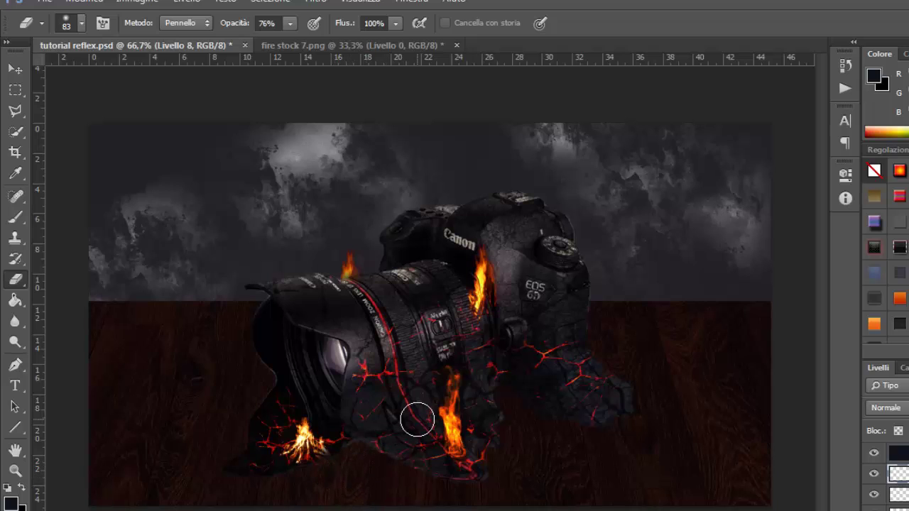
left_click(17, 69)
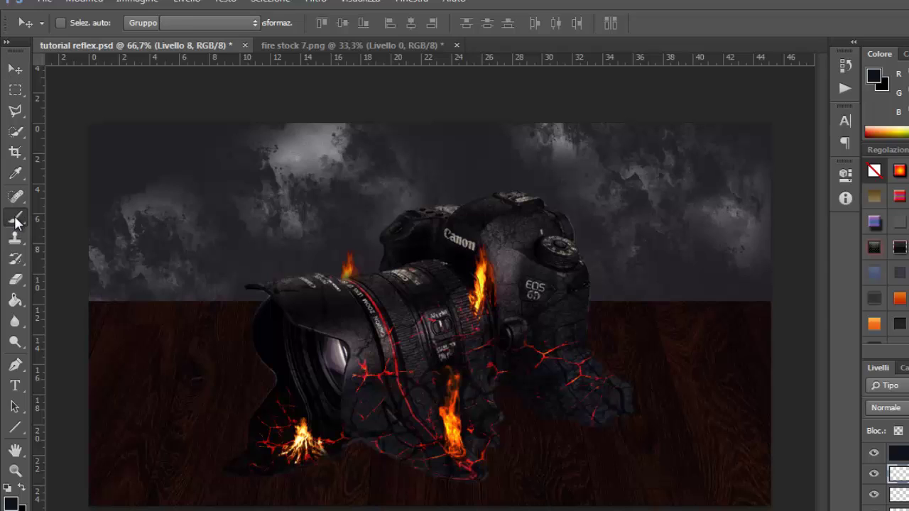
left_click(16, 218)
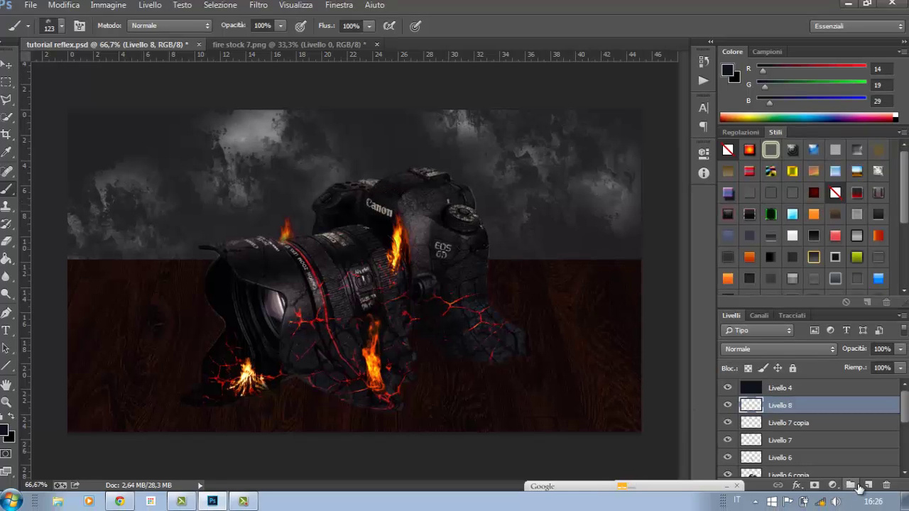
Add Livello 9, undo a trial stroke, and make white the painting colour.
left_click(869, 485)
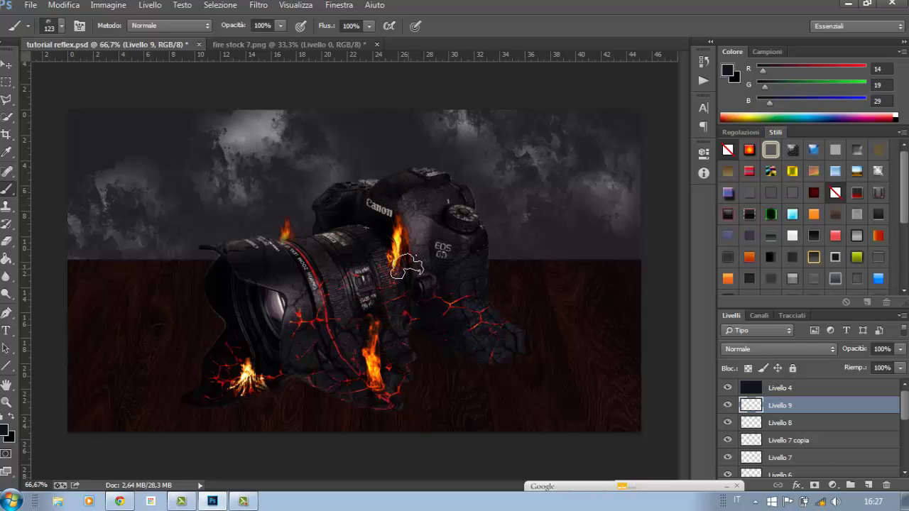
left_click_drag(405, 268, 404, 263)
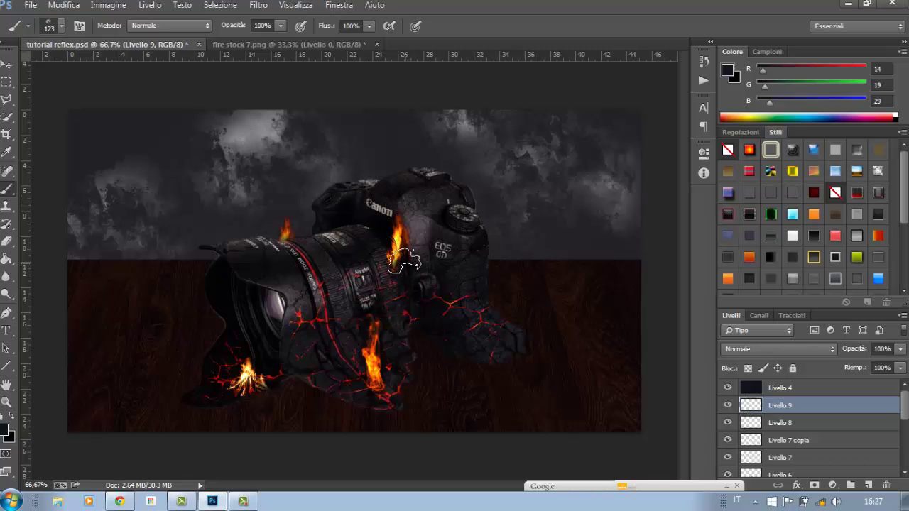
key("ctrl+z")
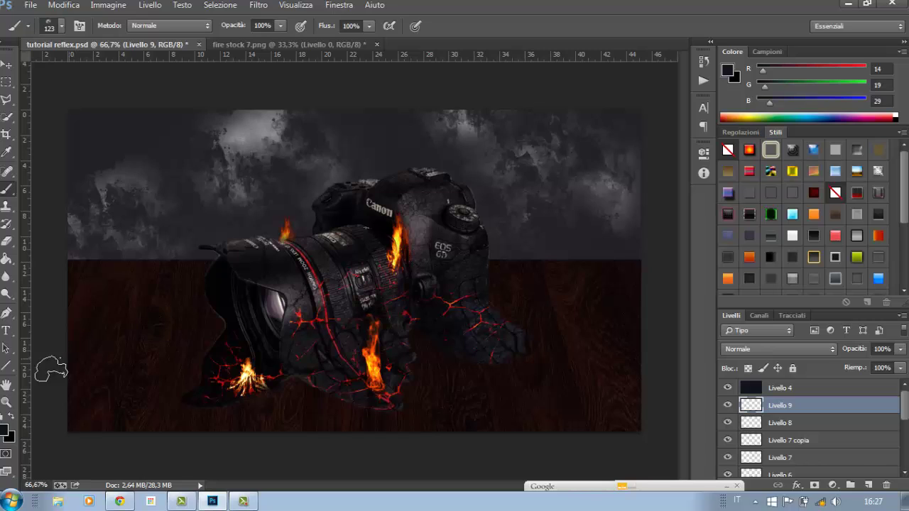
left_click(3, 417)
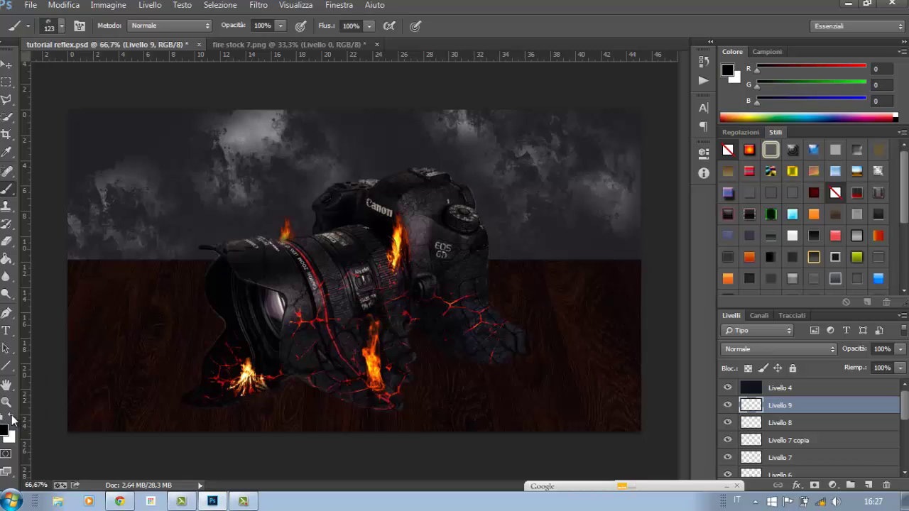
left_click(12, 420)
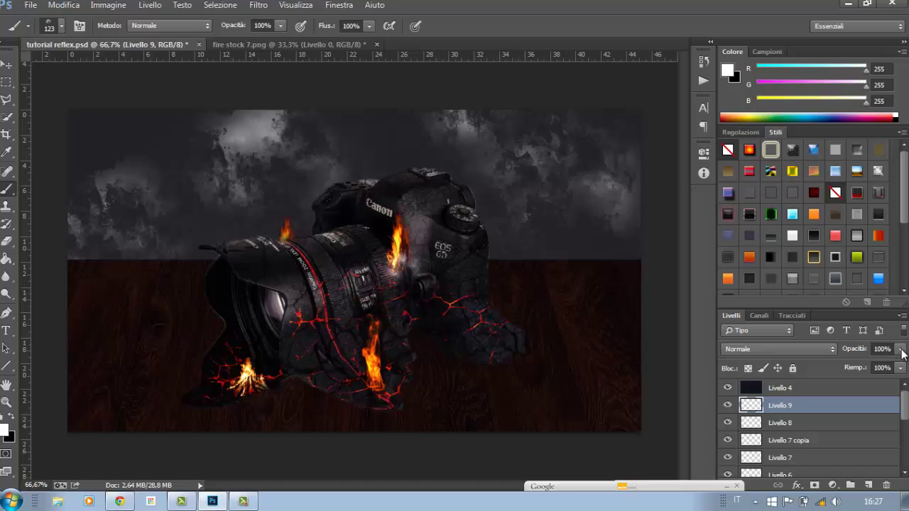
Set Livello 9 to 67% opacity with the Scolora blend mode.
left_click(900, 349)
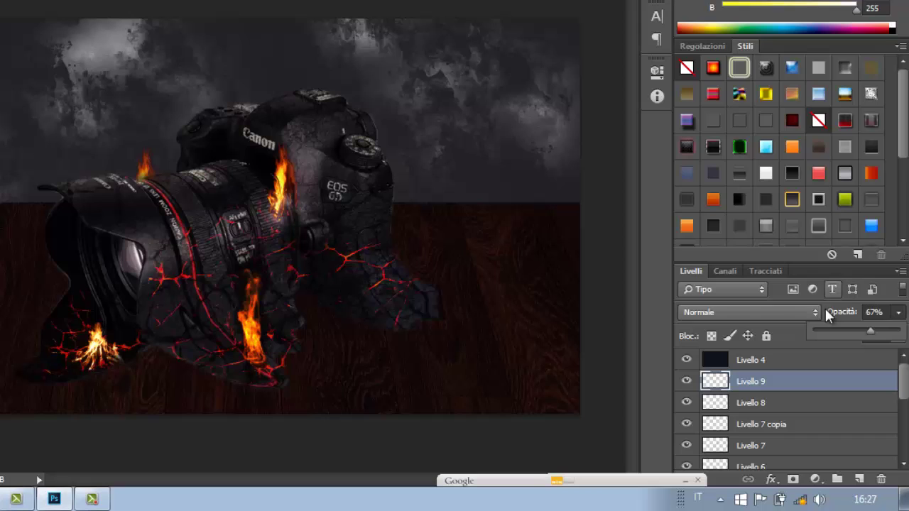
left_click(831, 349)
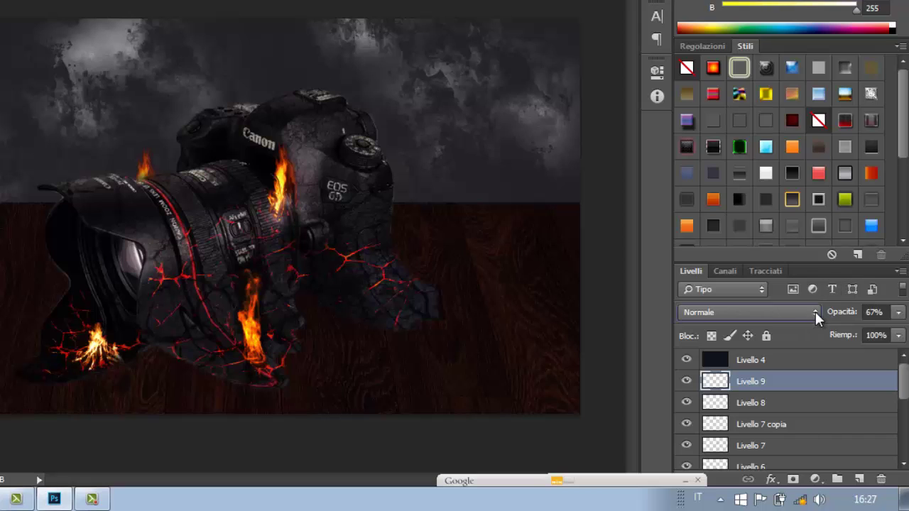
left_click(815, 312)
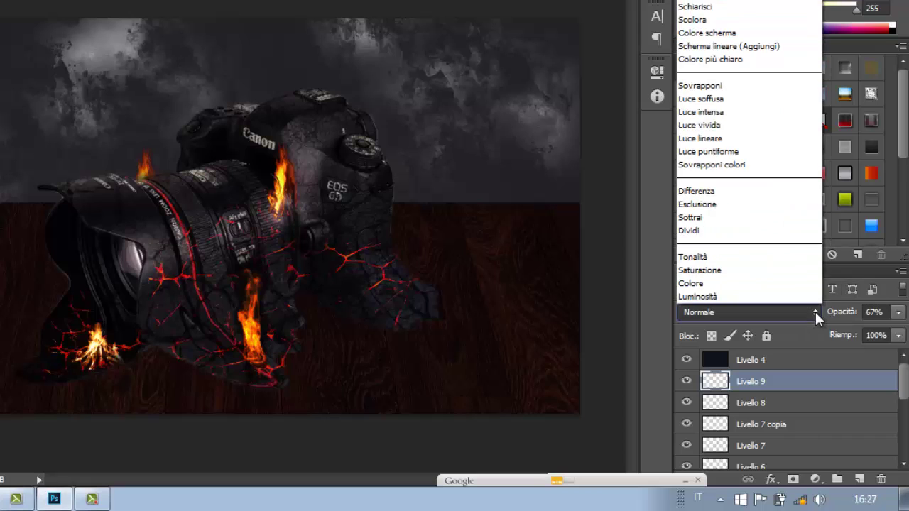
left_click(734, 25)
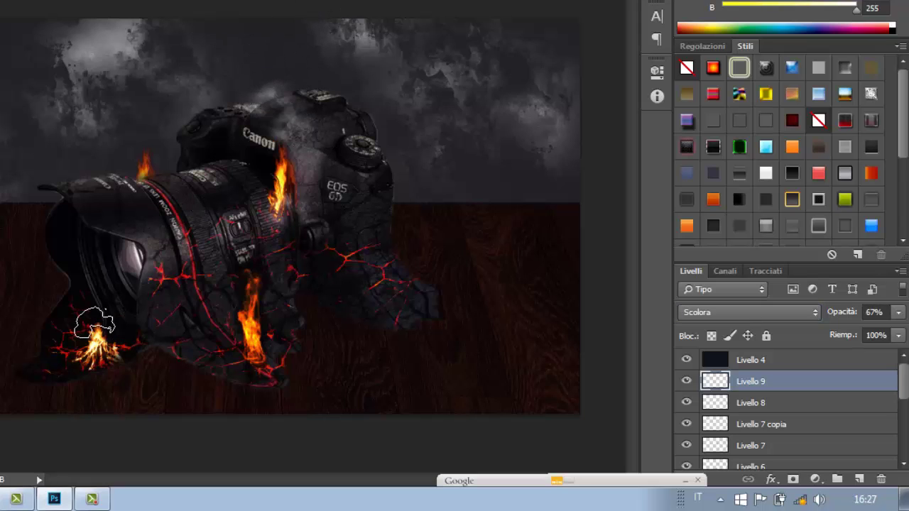
Brush glowing white smoke over the small campfire and add empty Livello 10.
left_click(96, 362)
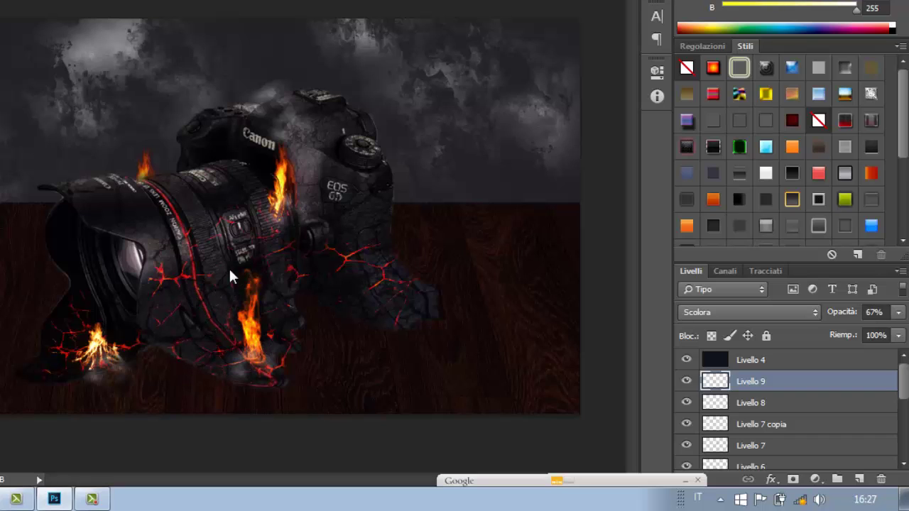
left_click_drag(229, 268, 249, 275)
left_click(859, 480)
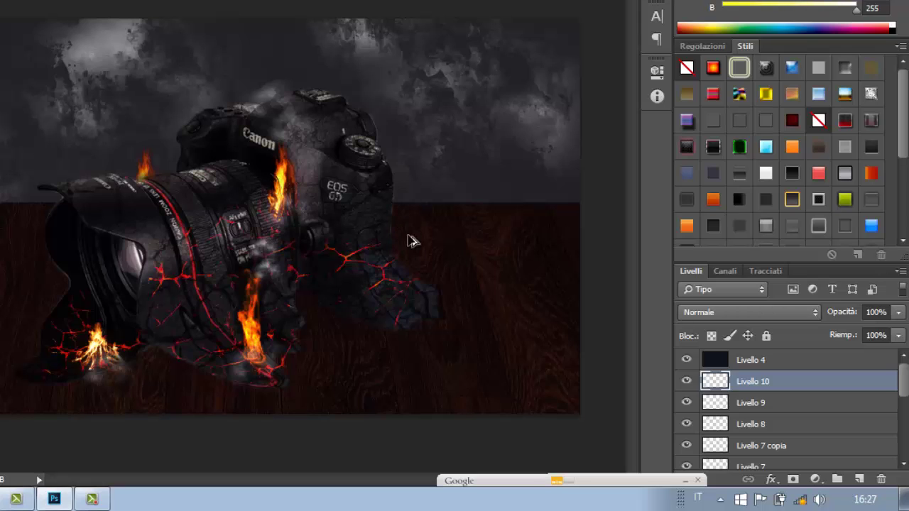
Stamp two small cloud-brush smoke puffs above the upper flame on Livello 10.
right_click(261, 254, "alt")
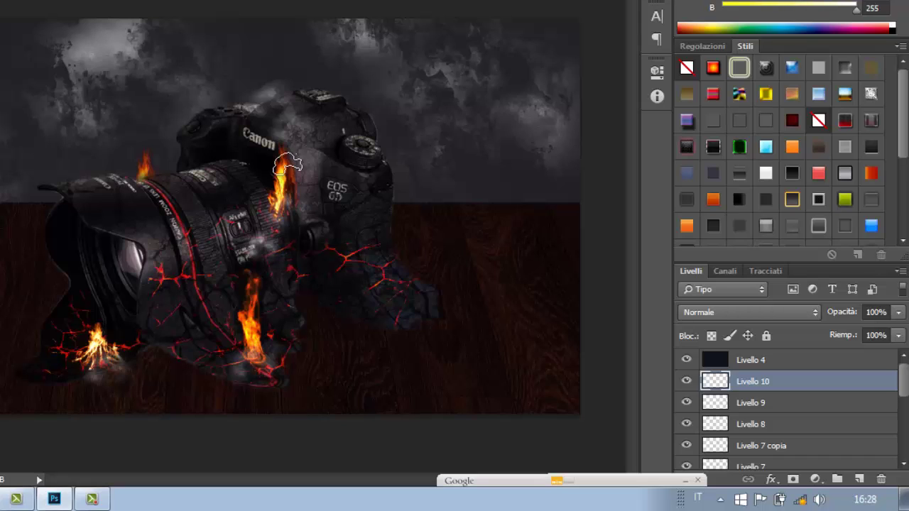
left_click(127, 139)
left_click(134, 135)
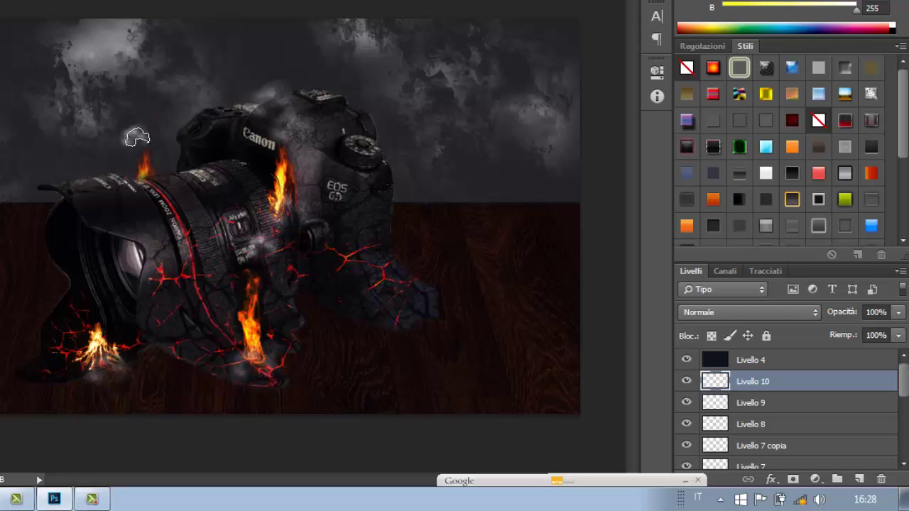
Add Livello 11 at 83% opacity, paint faint smoke on the lens's left side, then add Livello 12.
left_click(862, 479)
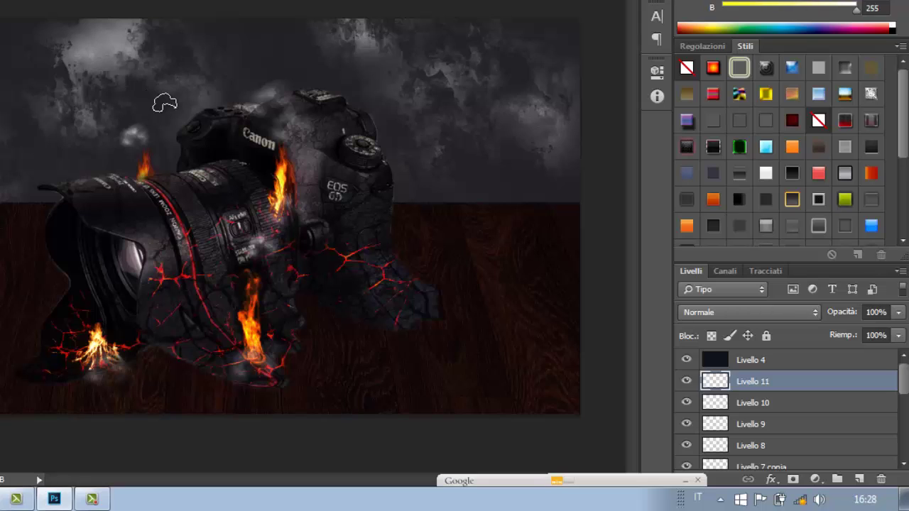
left_click_drag(151, 105, 161, 104)
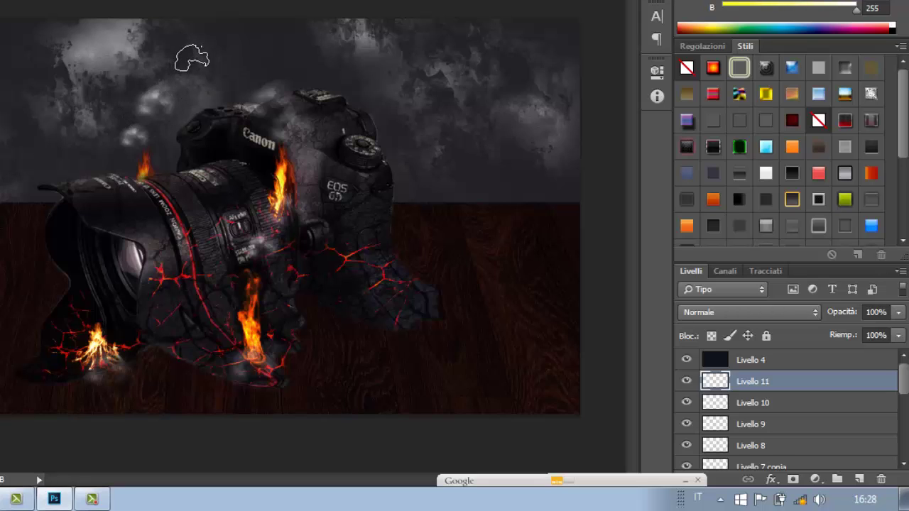
left_click(899, 313)
left_click_drag(894, 335, 886, 336)
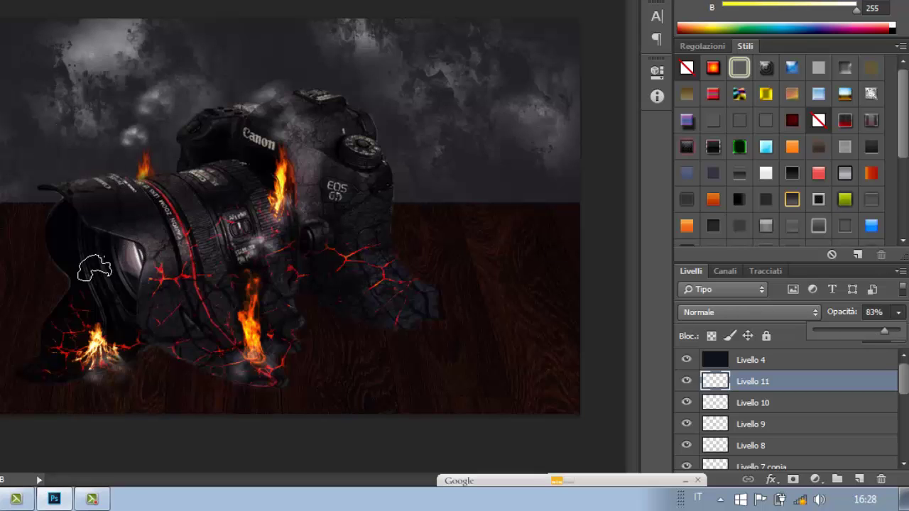
left_click(77, 296)
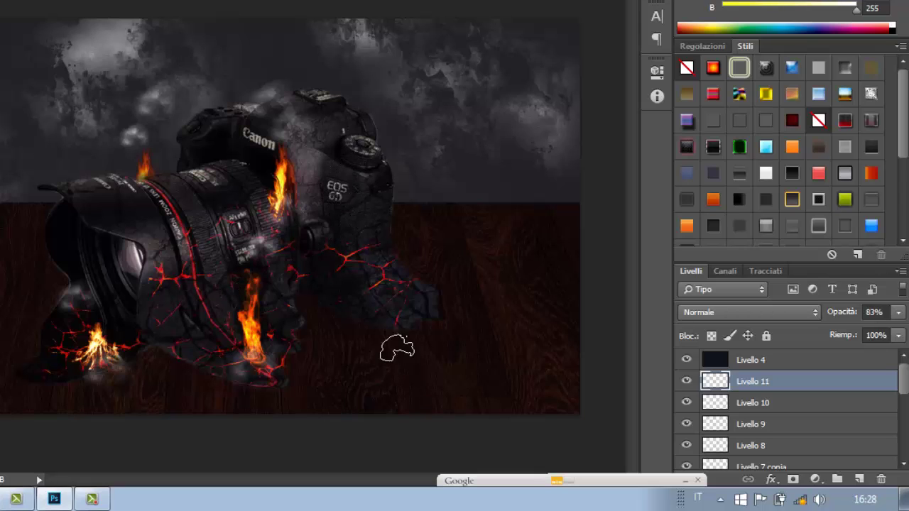
left_click(858, 480)
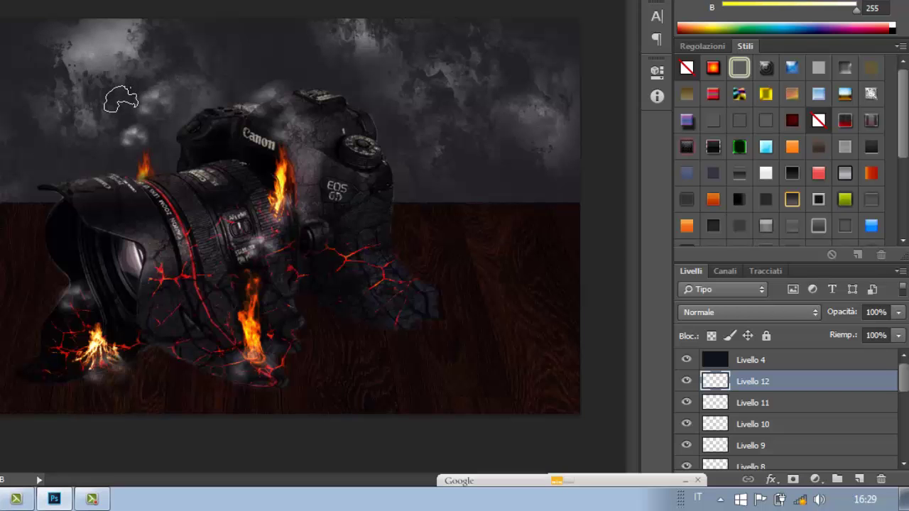
Stamp a bright cloud in the upper sky and dab smoke on the cracked base and lower flame.
left_click_drag(121, 103, 167, 115)
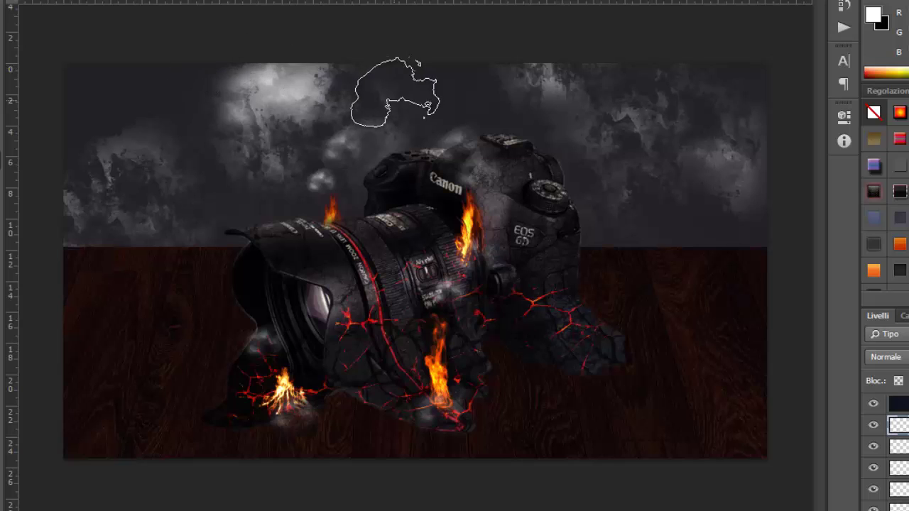
left_click(526, 71)
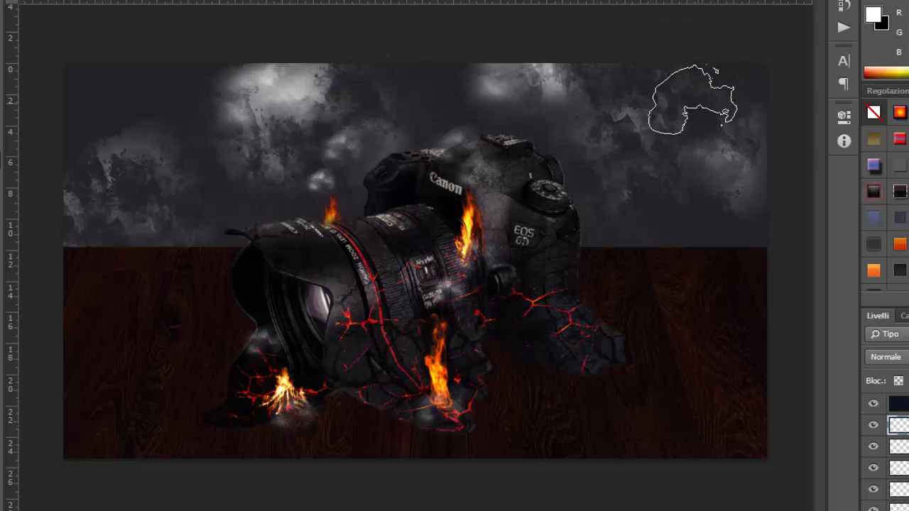
mouse_move(630, 247)
left_mouse_down()
mouse_move(589, 284)
mouse_move(537, 277)
left_mouse_up()
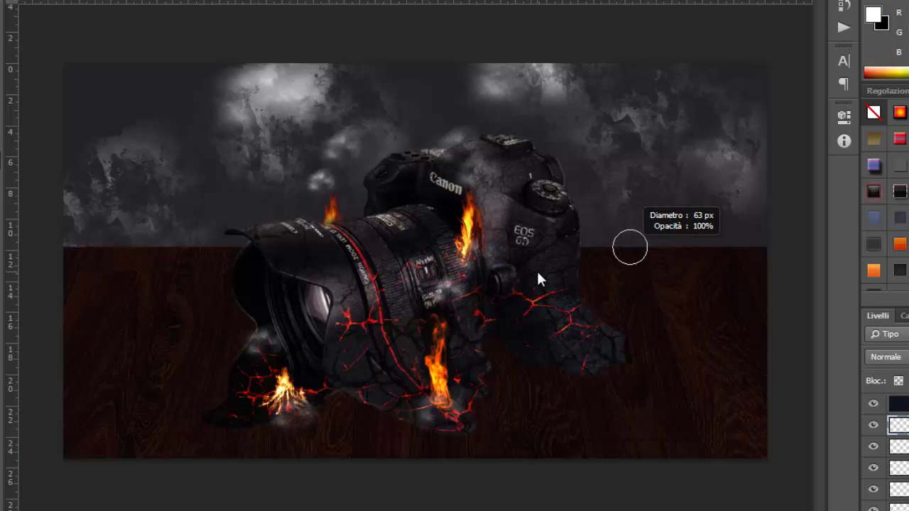
left_click(577, 329)
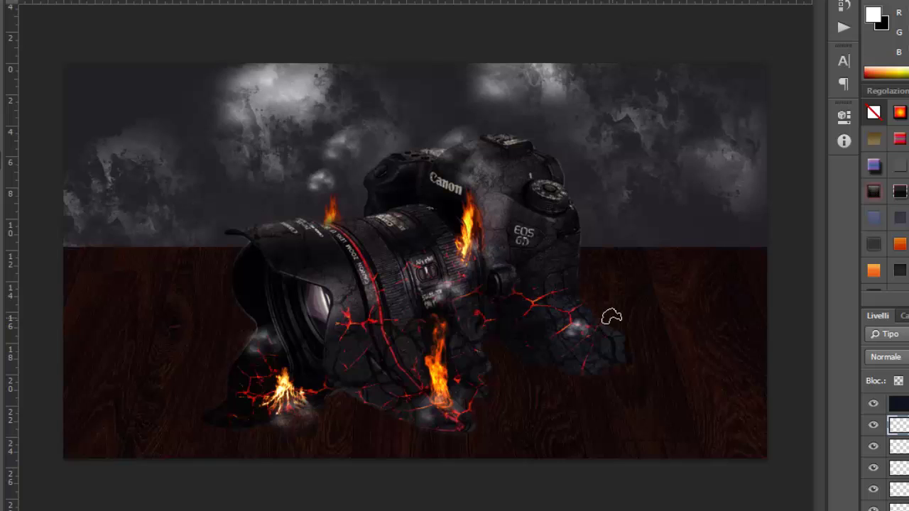
left_click(604, 316)
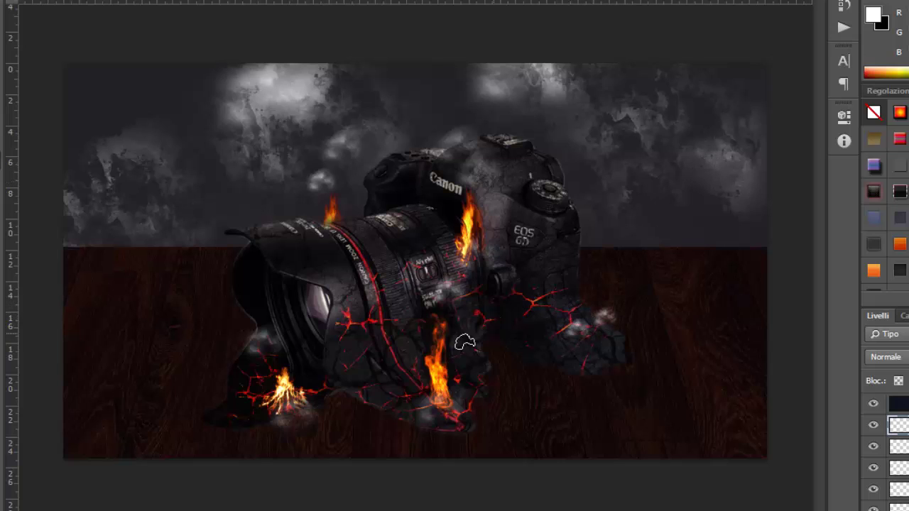
left_click(457, 396)
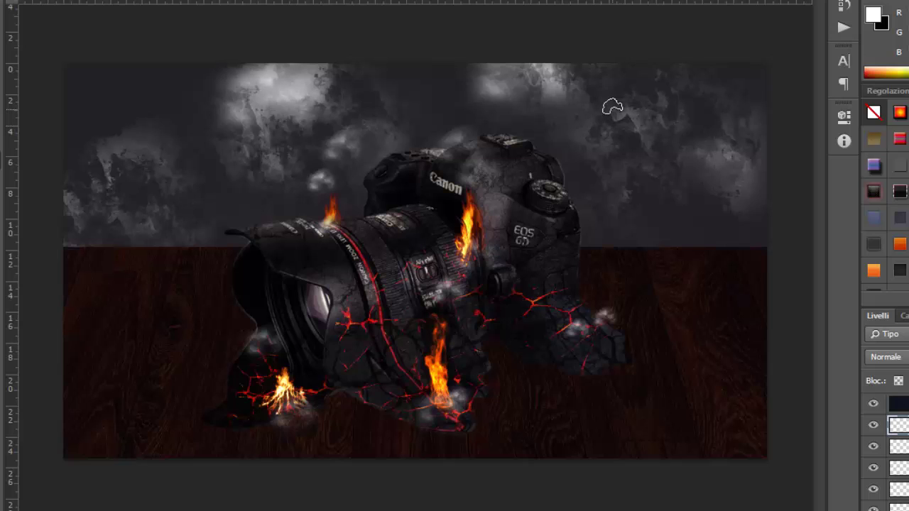
Stamp clouds in the upper-left and upper-right sky, then add a small smoke wisp at the camera's lower right.
left_click_drag(187, 142, 241, 165)
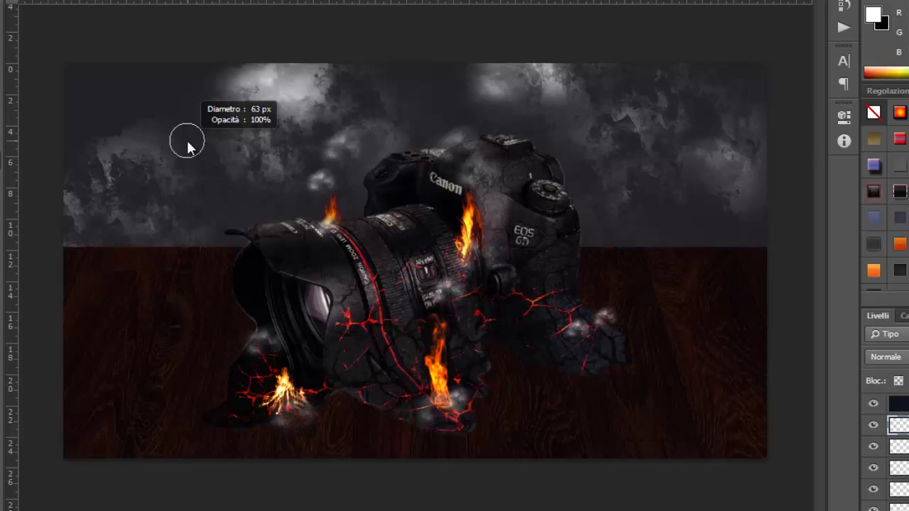
left_click(177, 99)
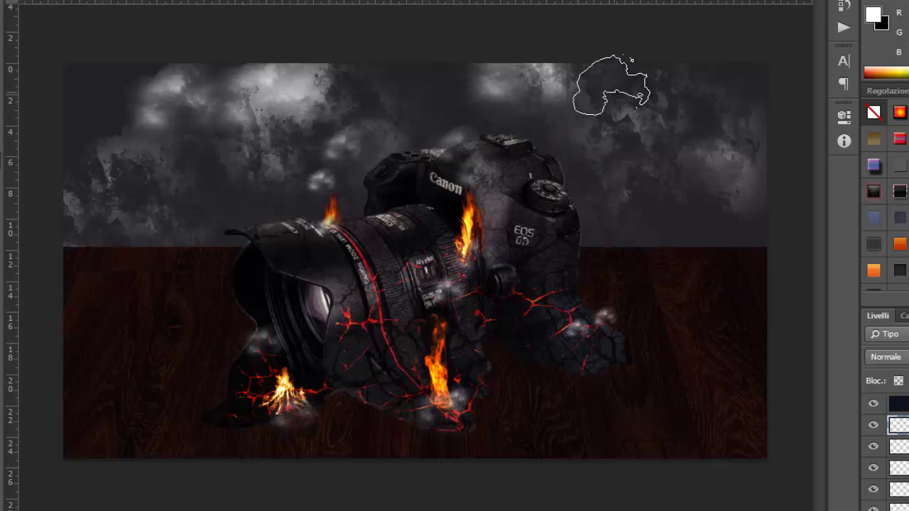
left_click(614, 82)
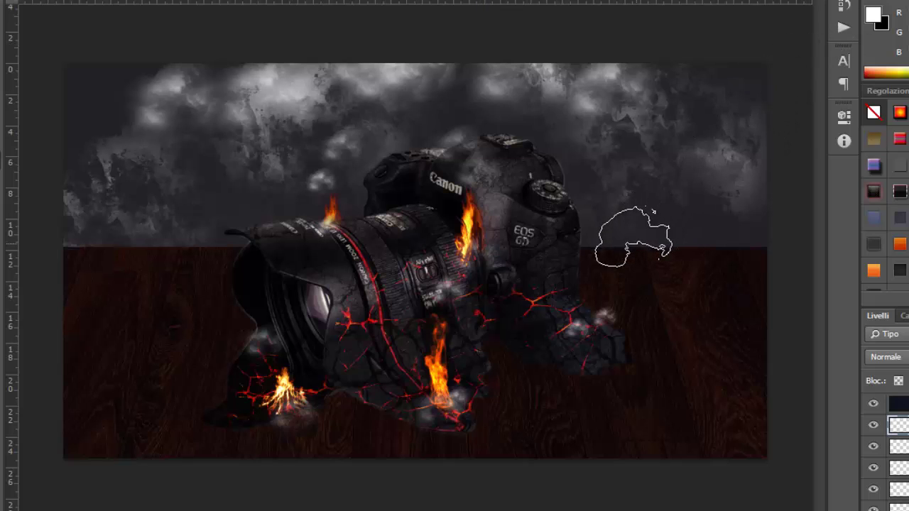
left_click_drag(591, 272, 553, 277)
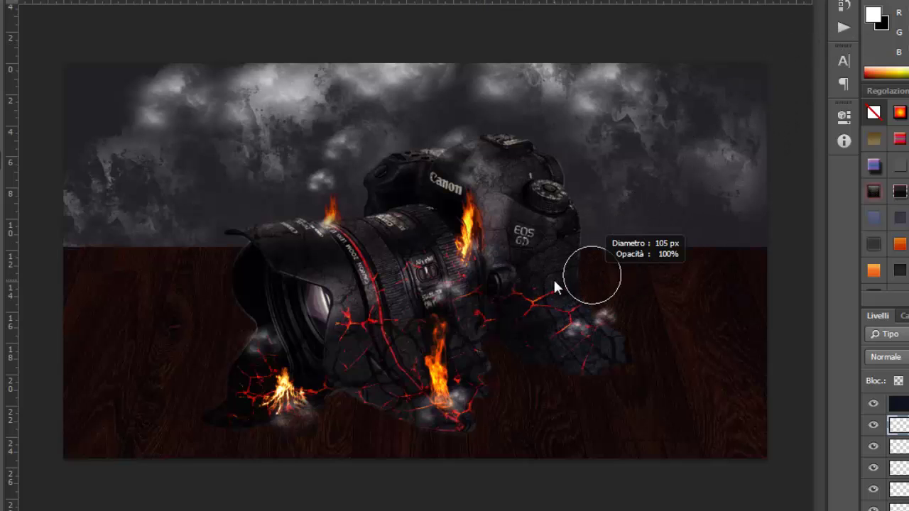
left_click_drag(585, 329, 565, 332)
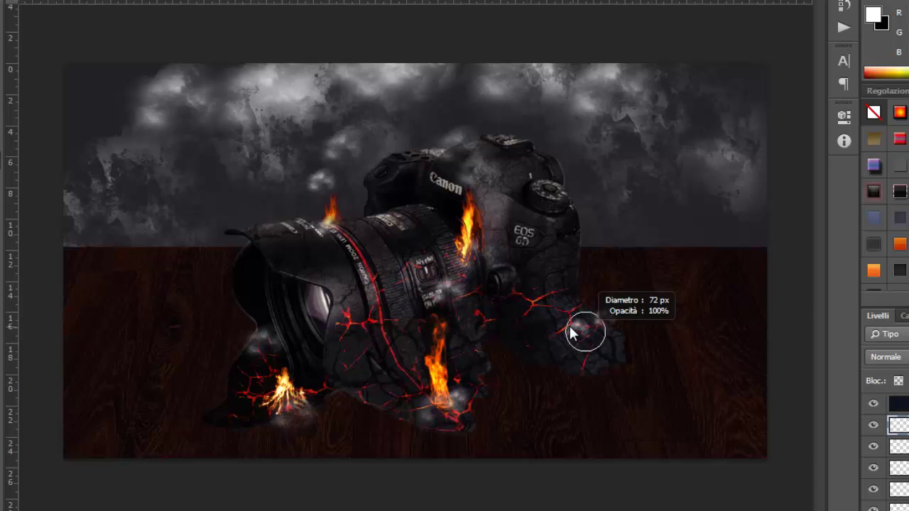
left_click(584, 331)
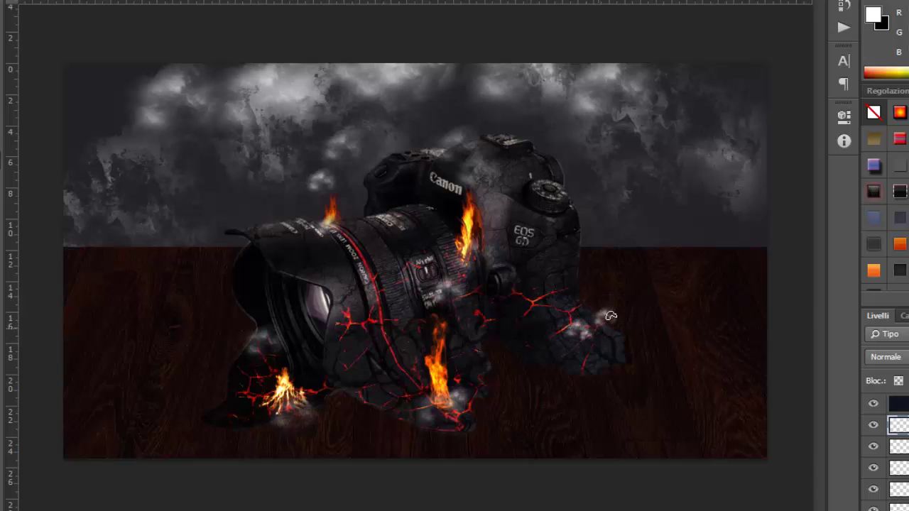